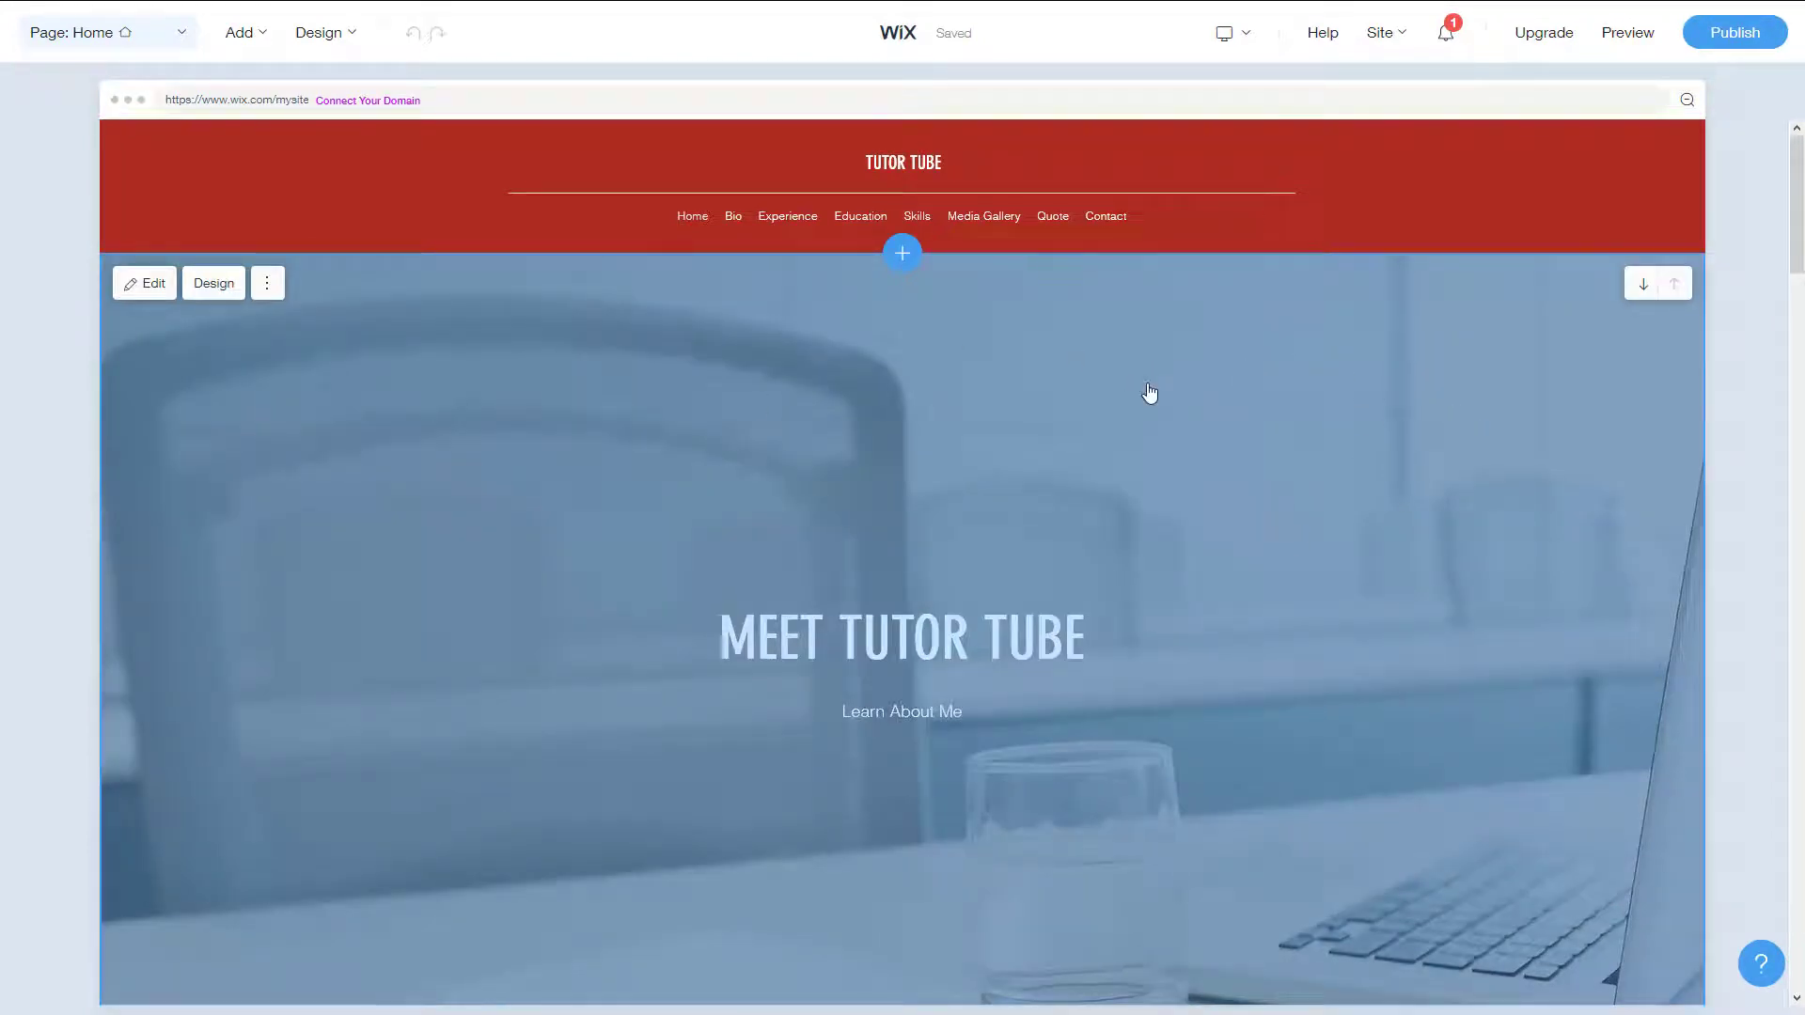
# Open the welcome section for editing and switch its media off and back on
pyautogui.scroll(-1, 724, 352)
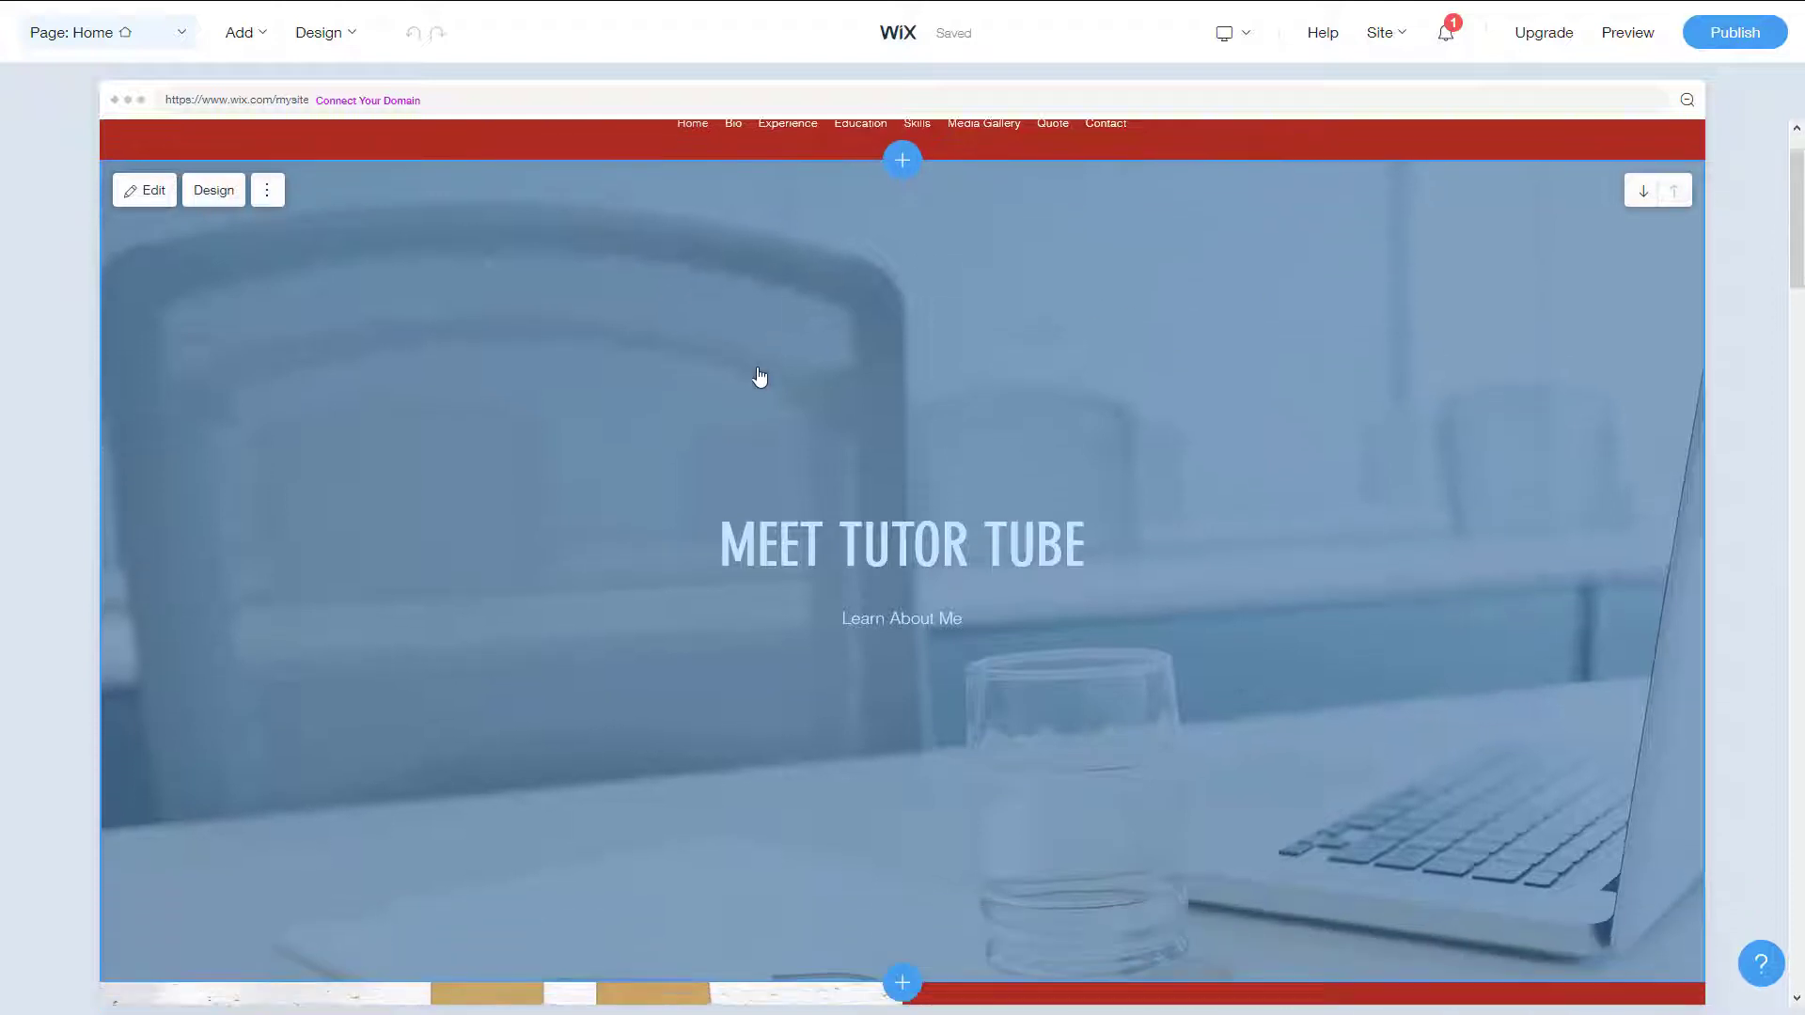
pyautogui.click(154, 183)
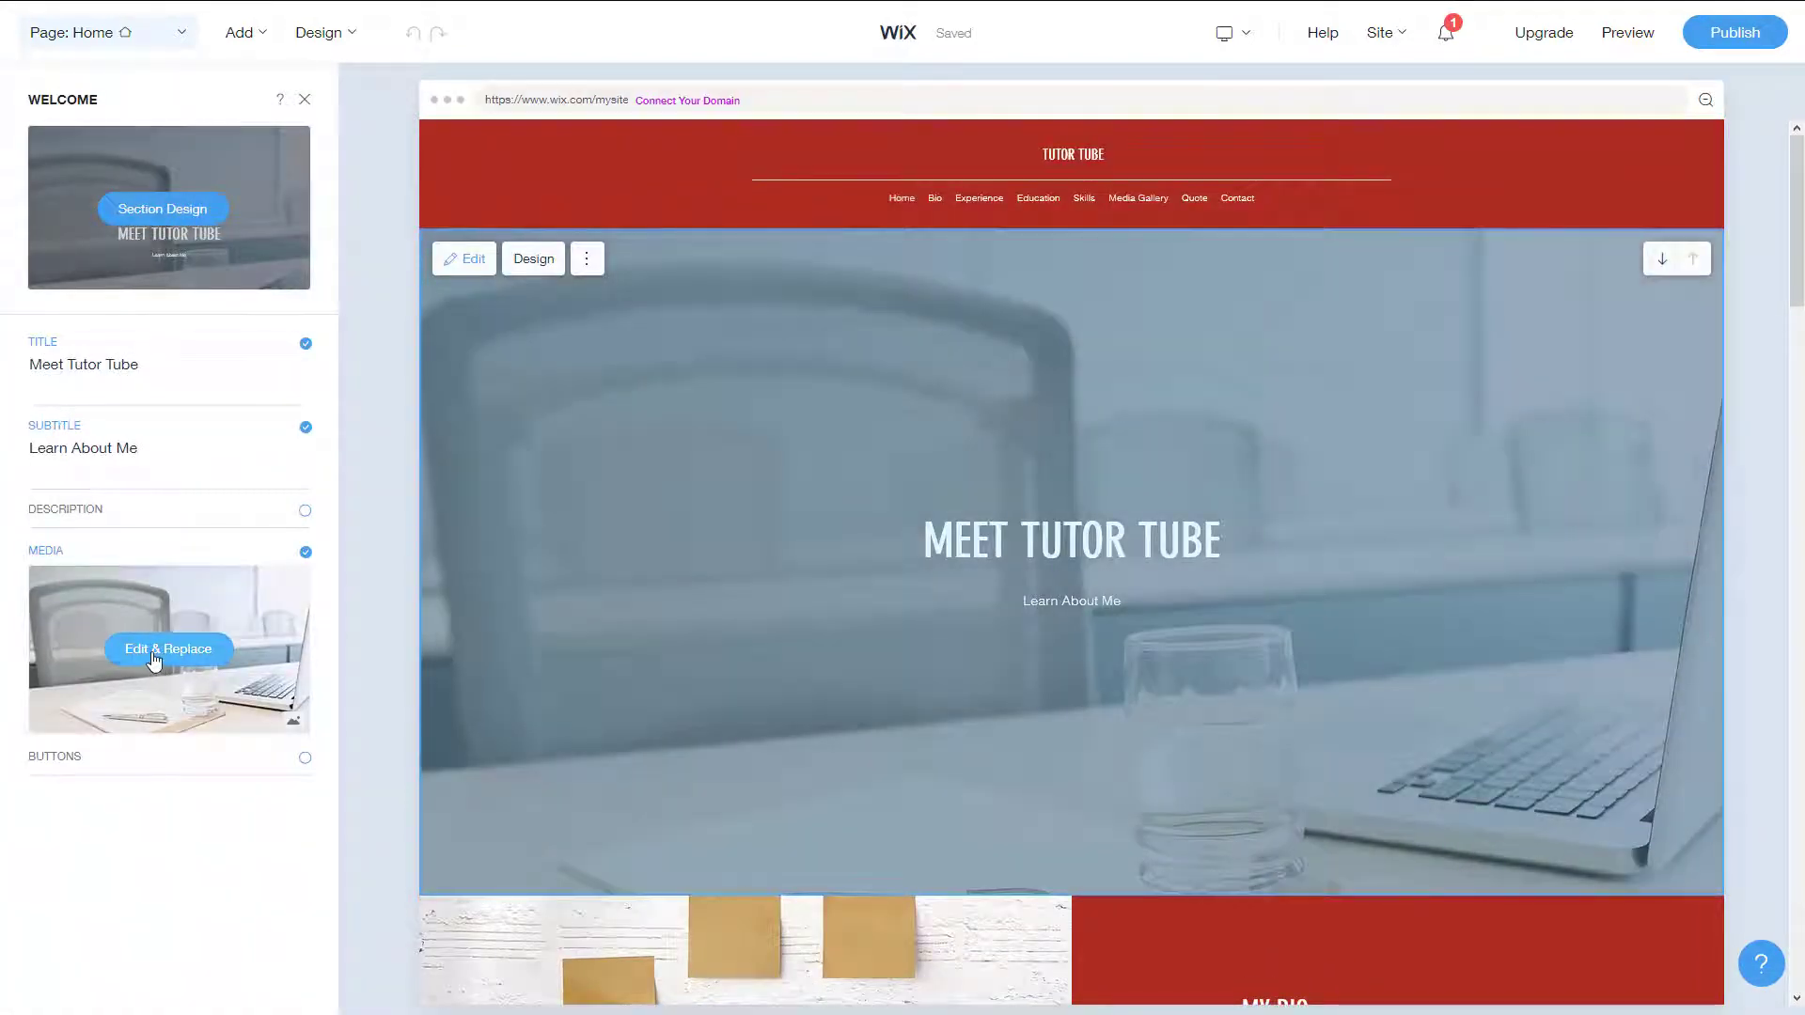
pyautogui.click(306, 556)
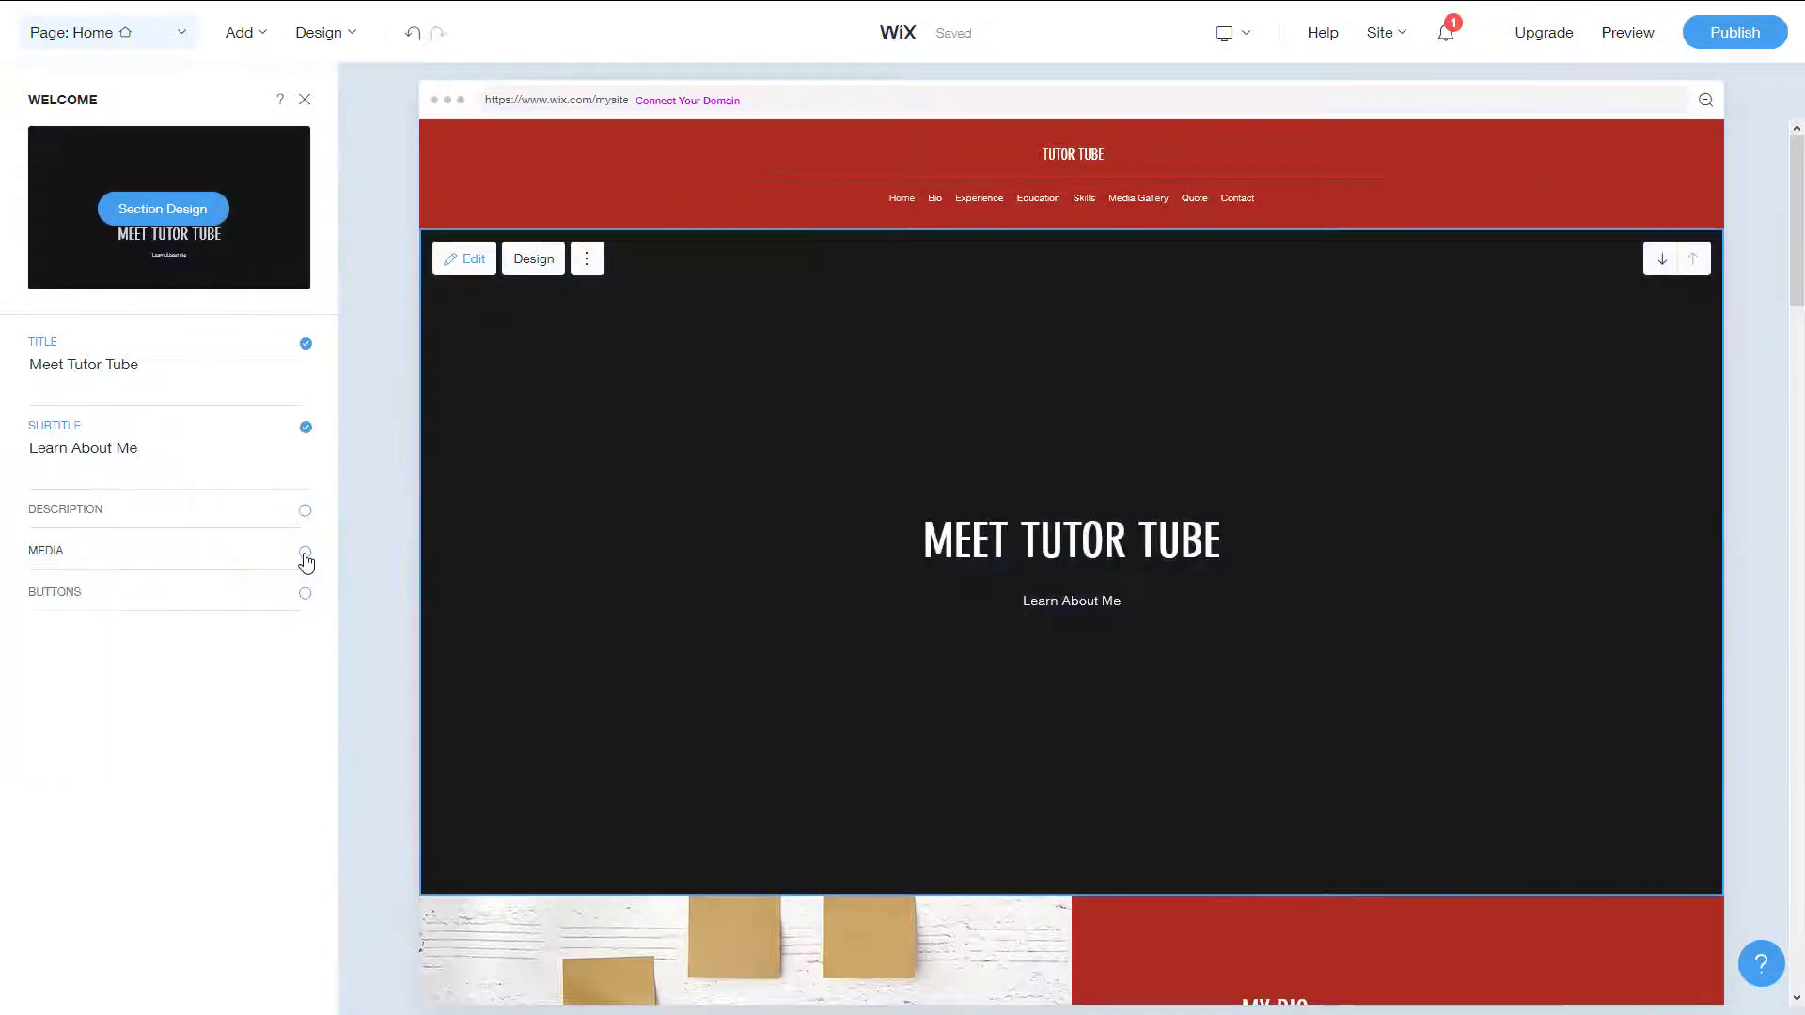
pyautogui.click(304, 556)
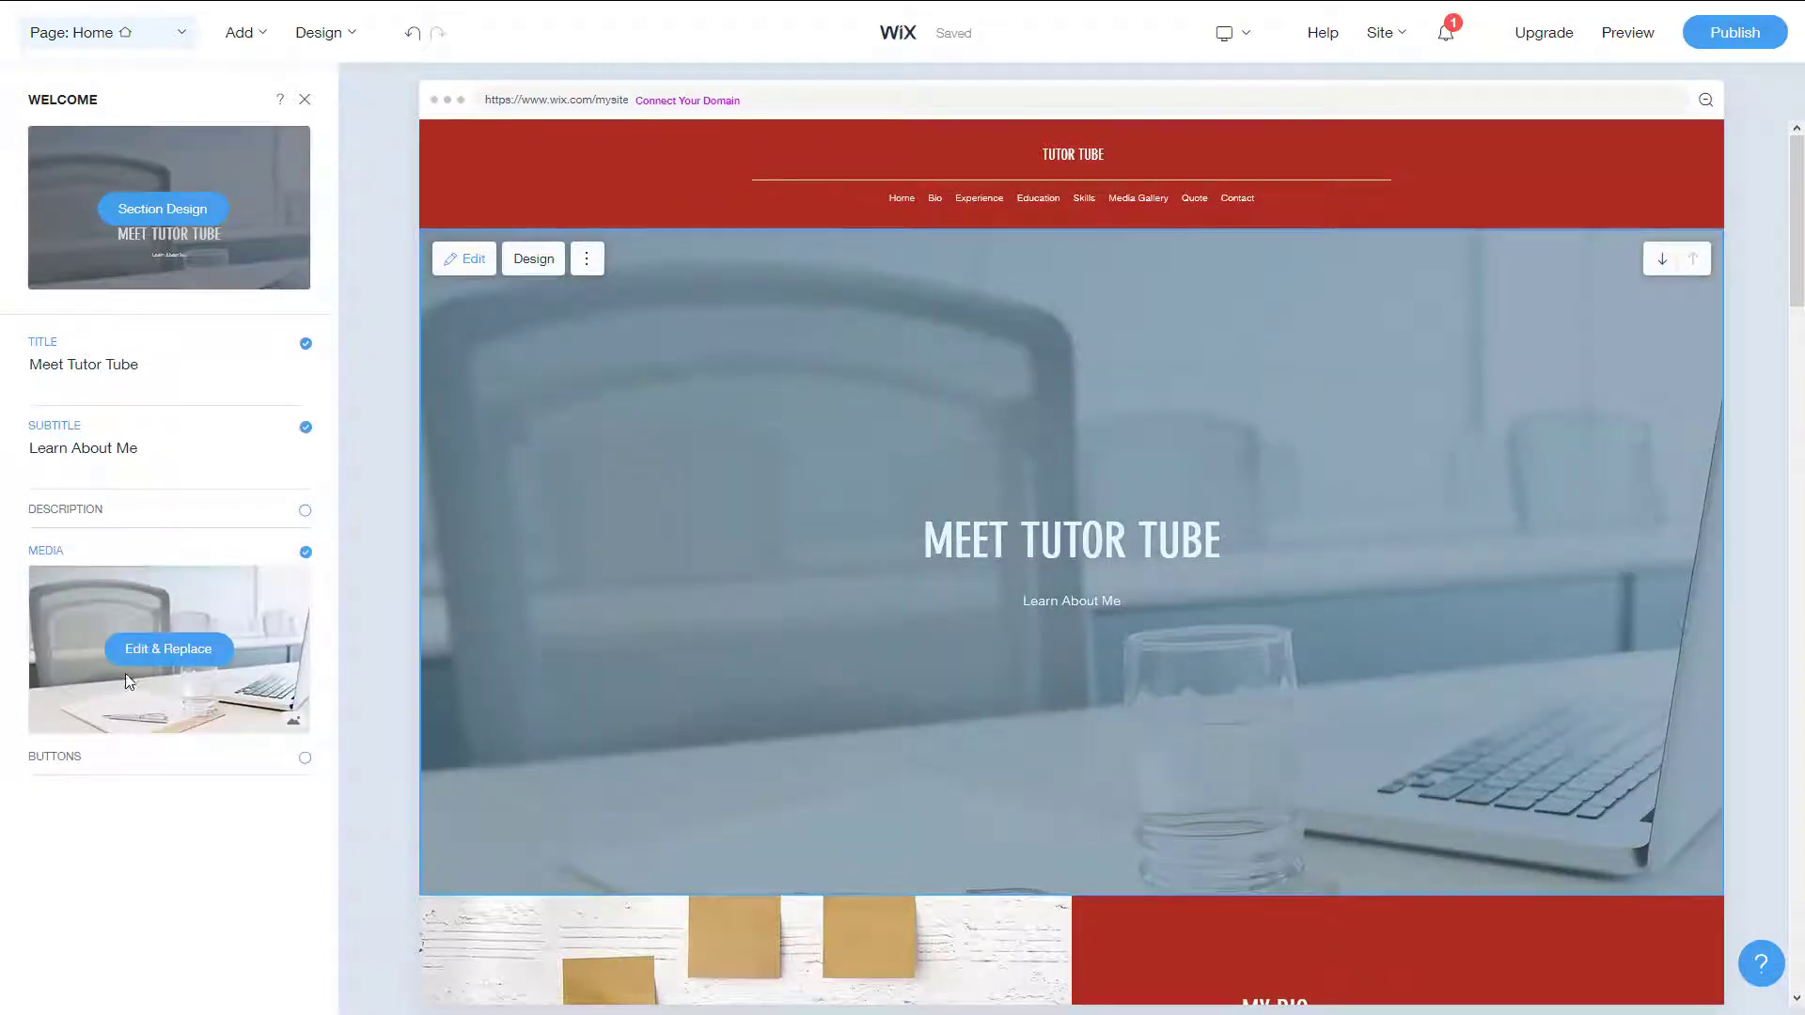
# Replace the welcome section's image with the recommended Keyboard and Mouse picture, previewing it before applying
pyautogui.click(187, 661)
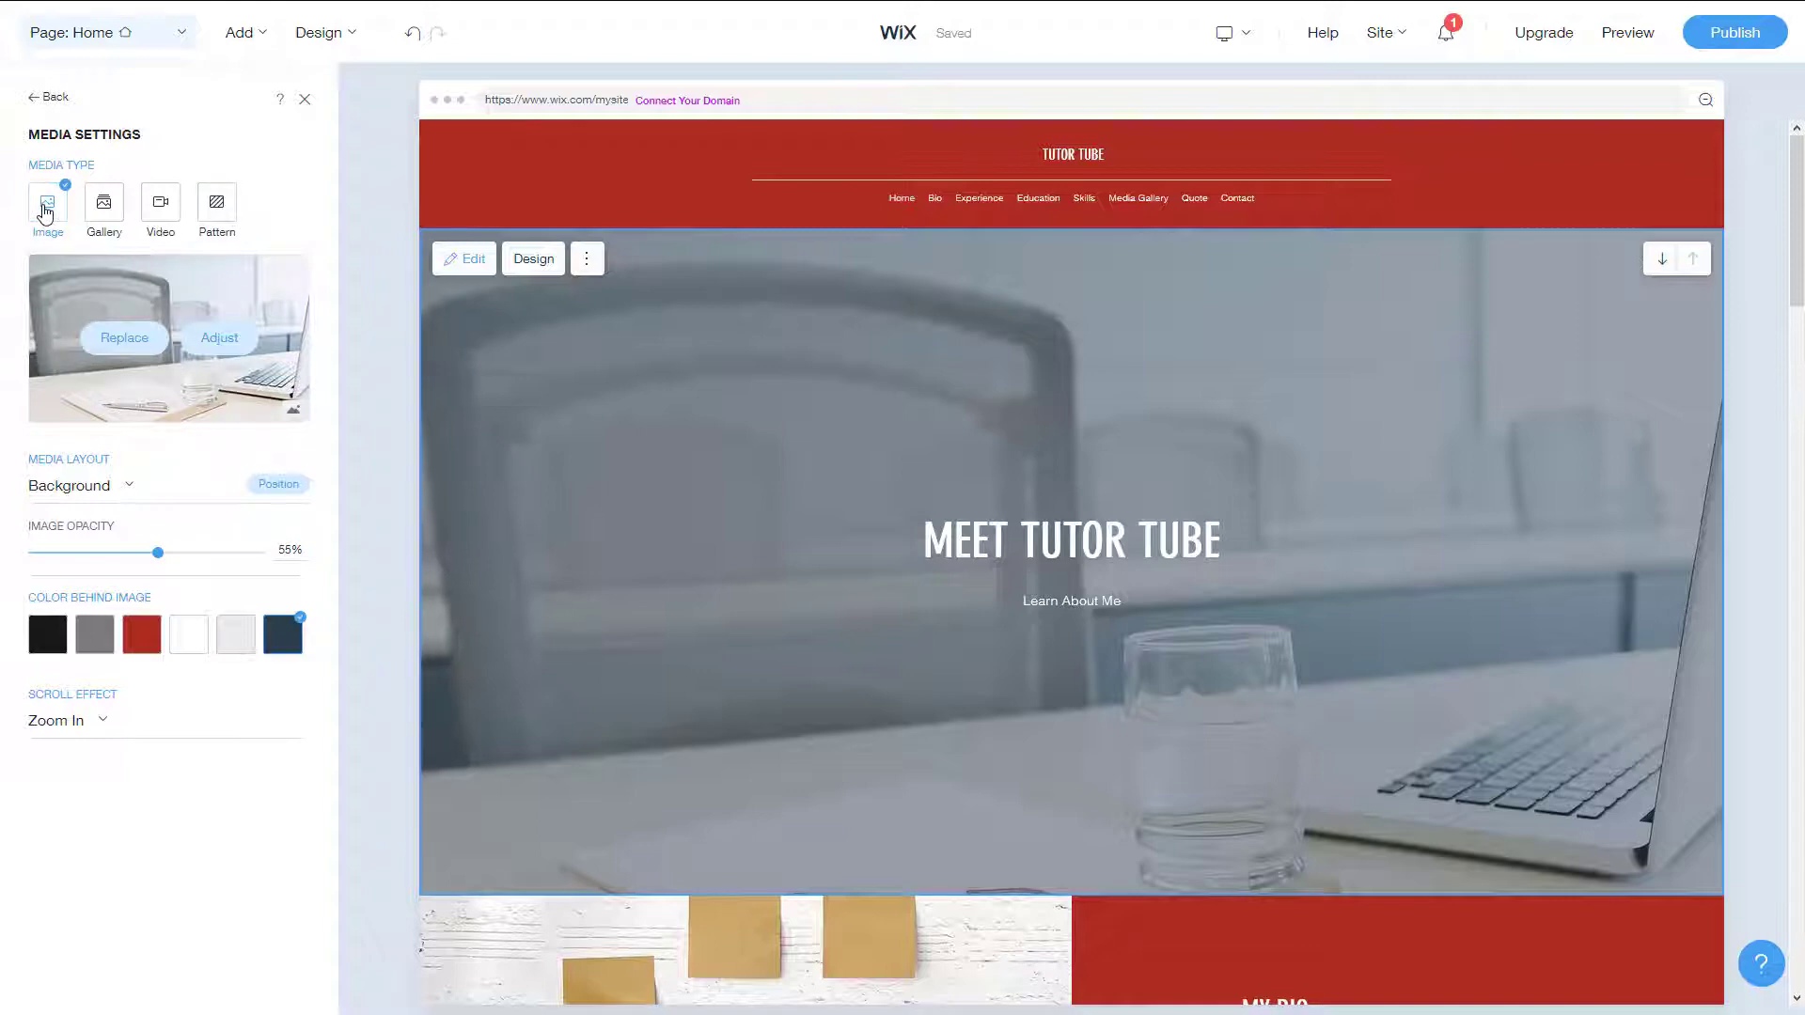
pyautogui.click(137, 341)
pyautogui.click(122, 340)
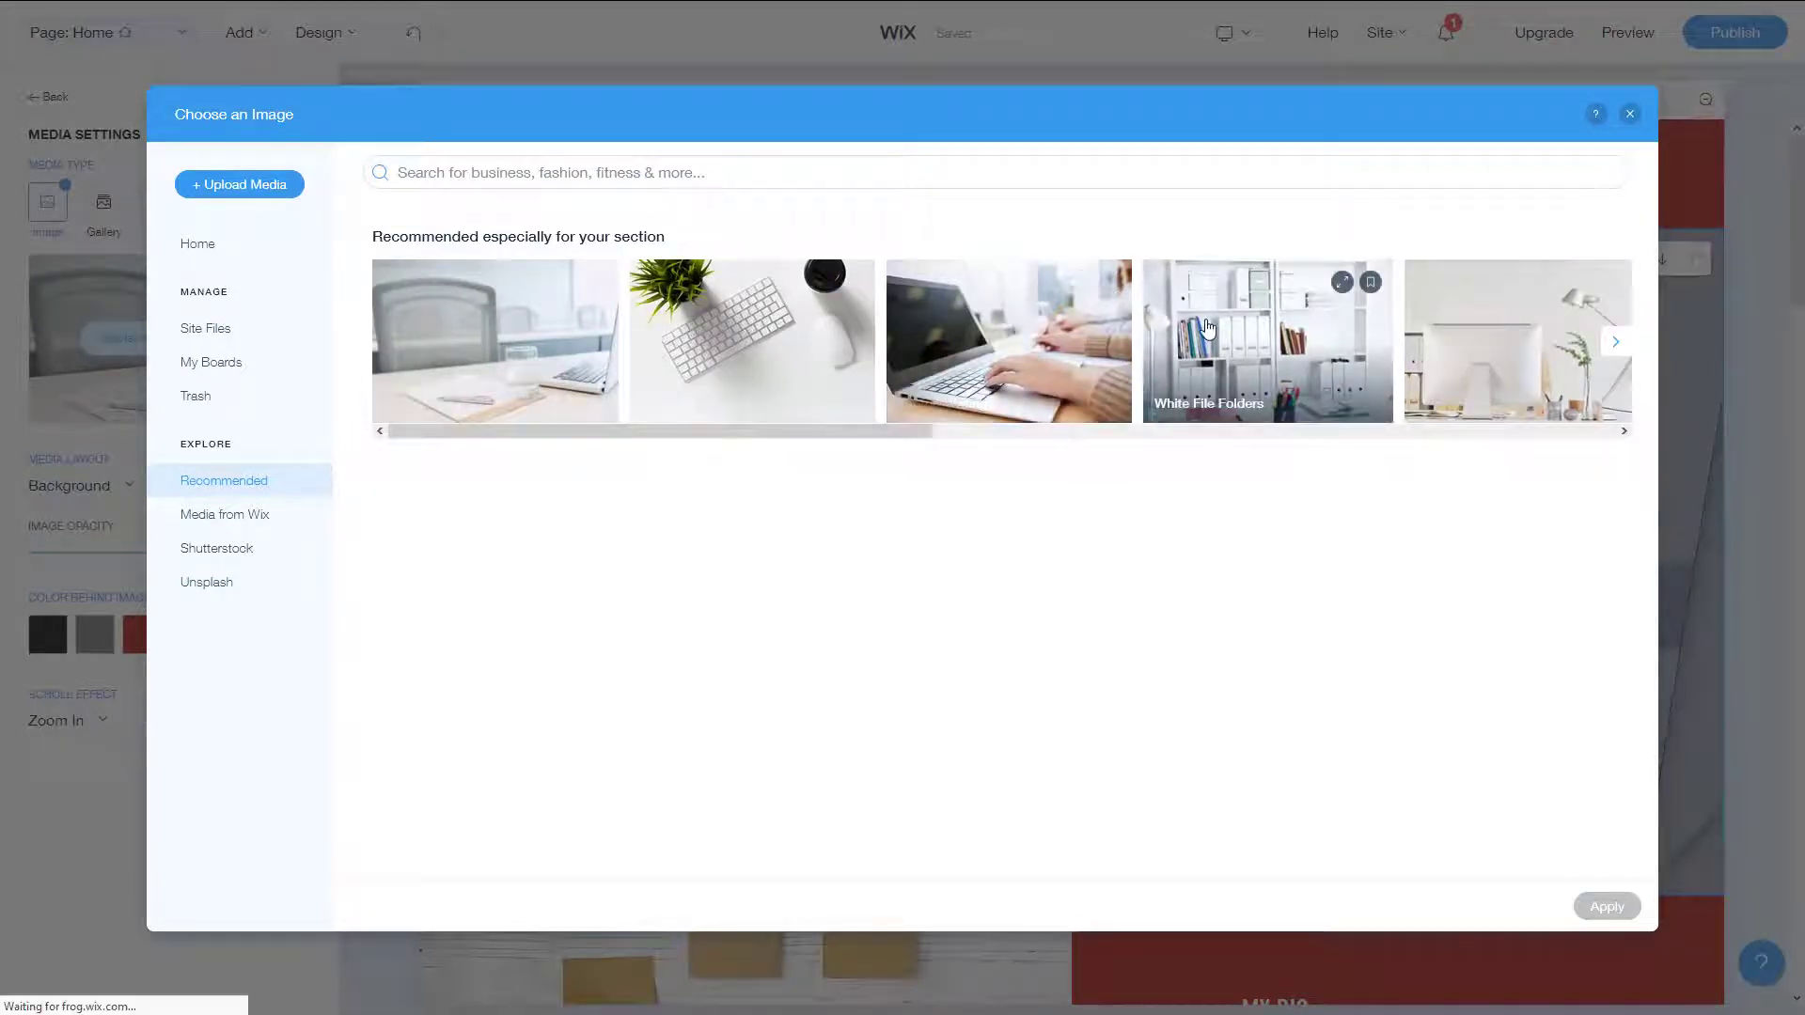
pyautogui.click(973, 352)
pyautogui.click(745, 326)
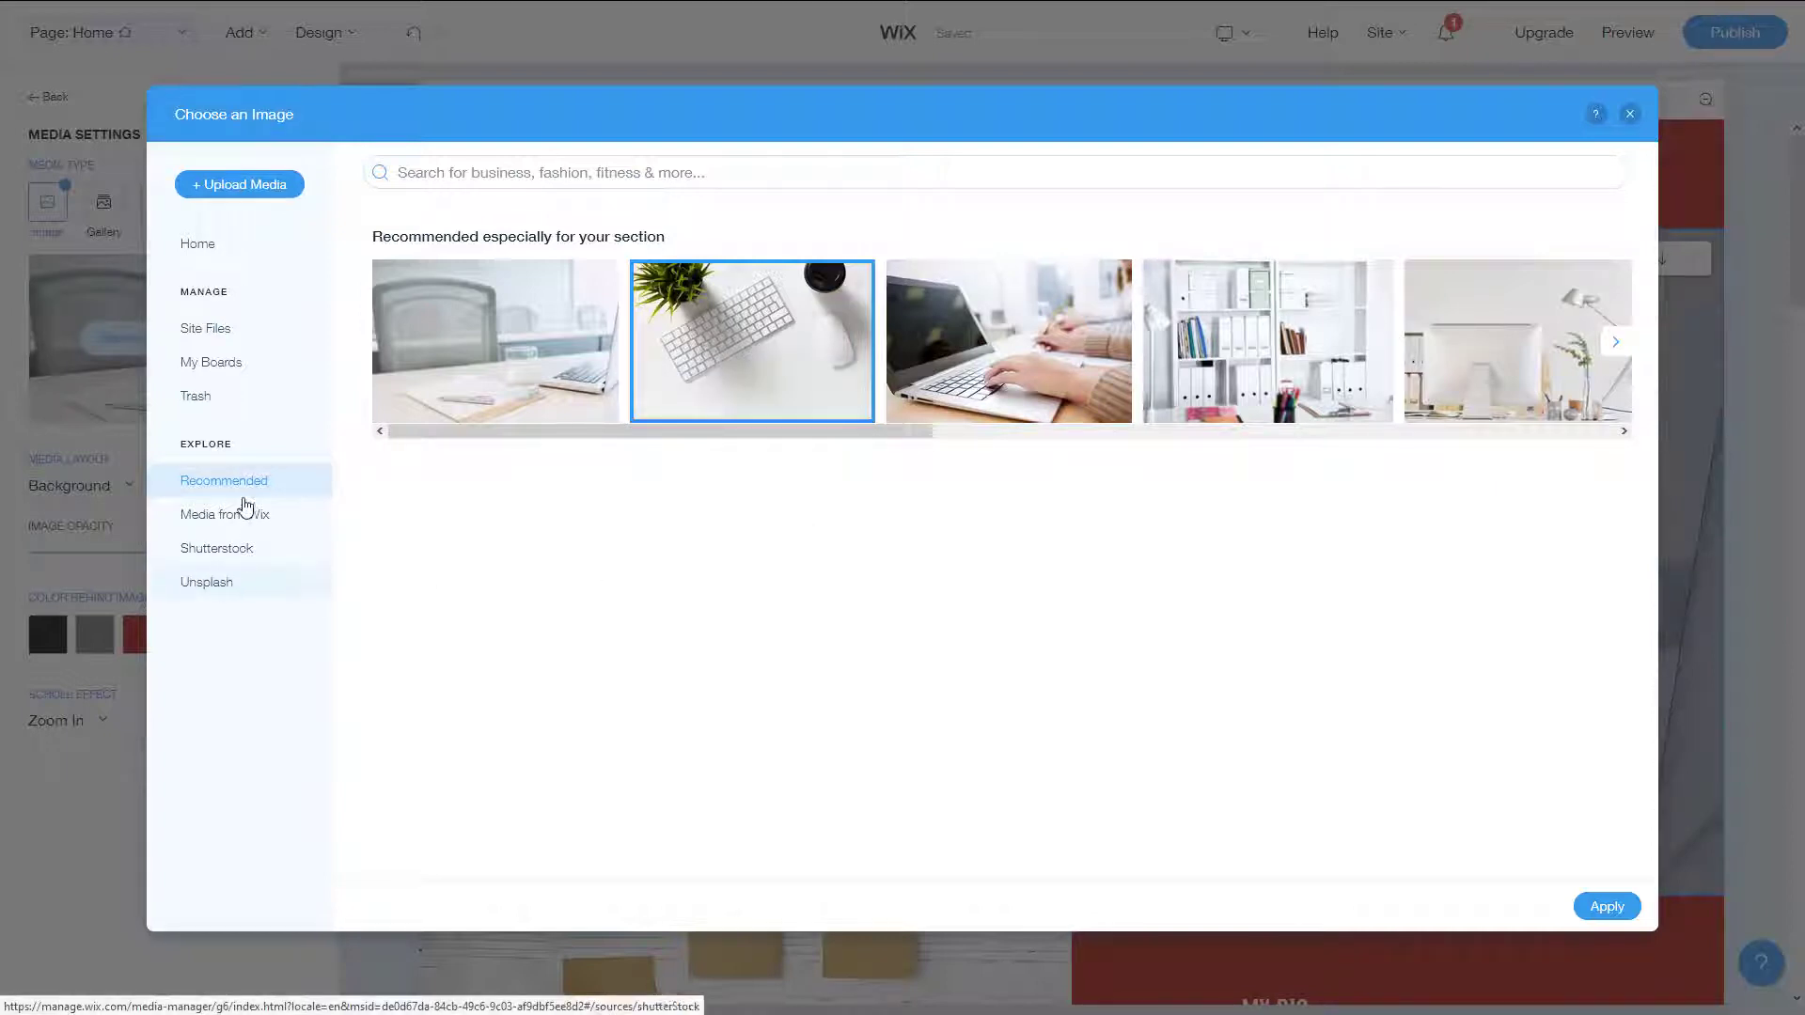
pyautogui.click(244, 526)
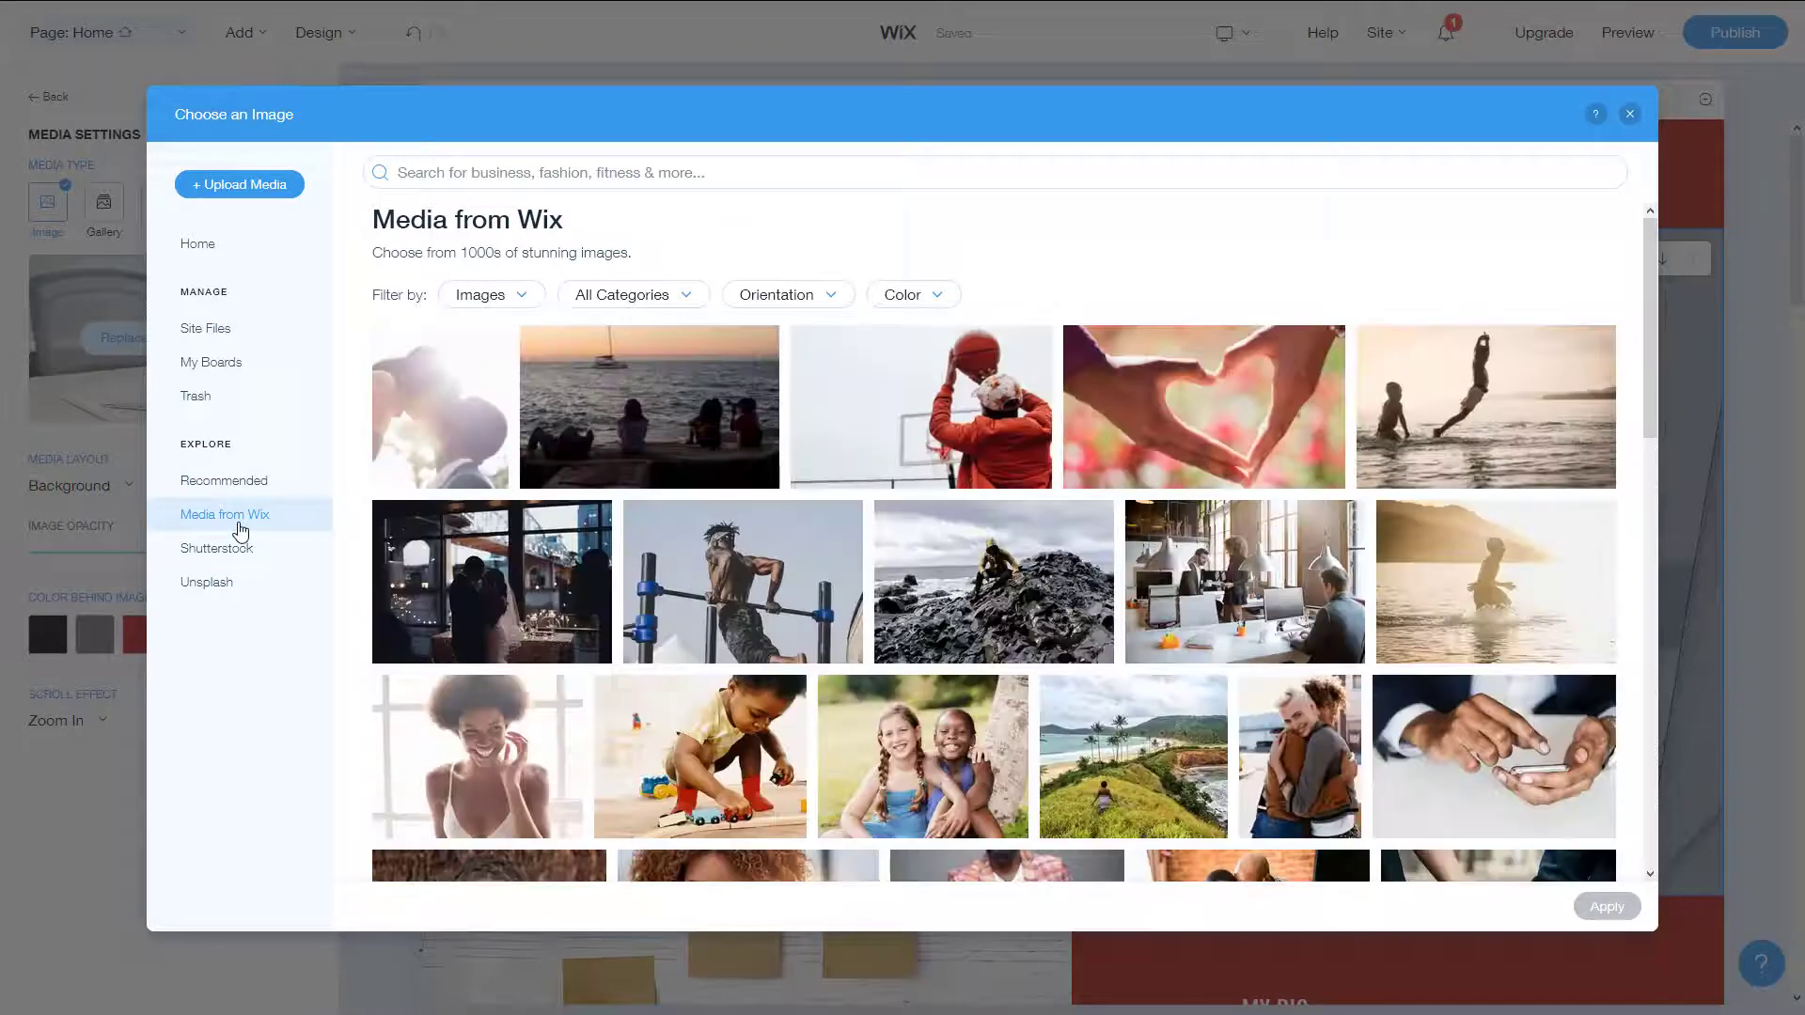
pyautogui.click(210, 487)
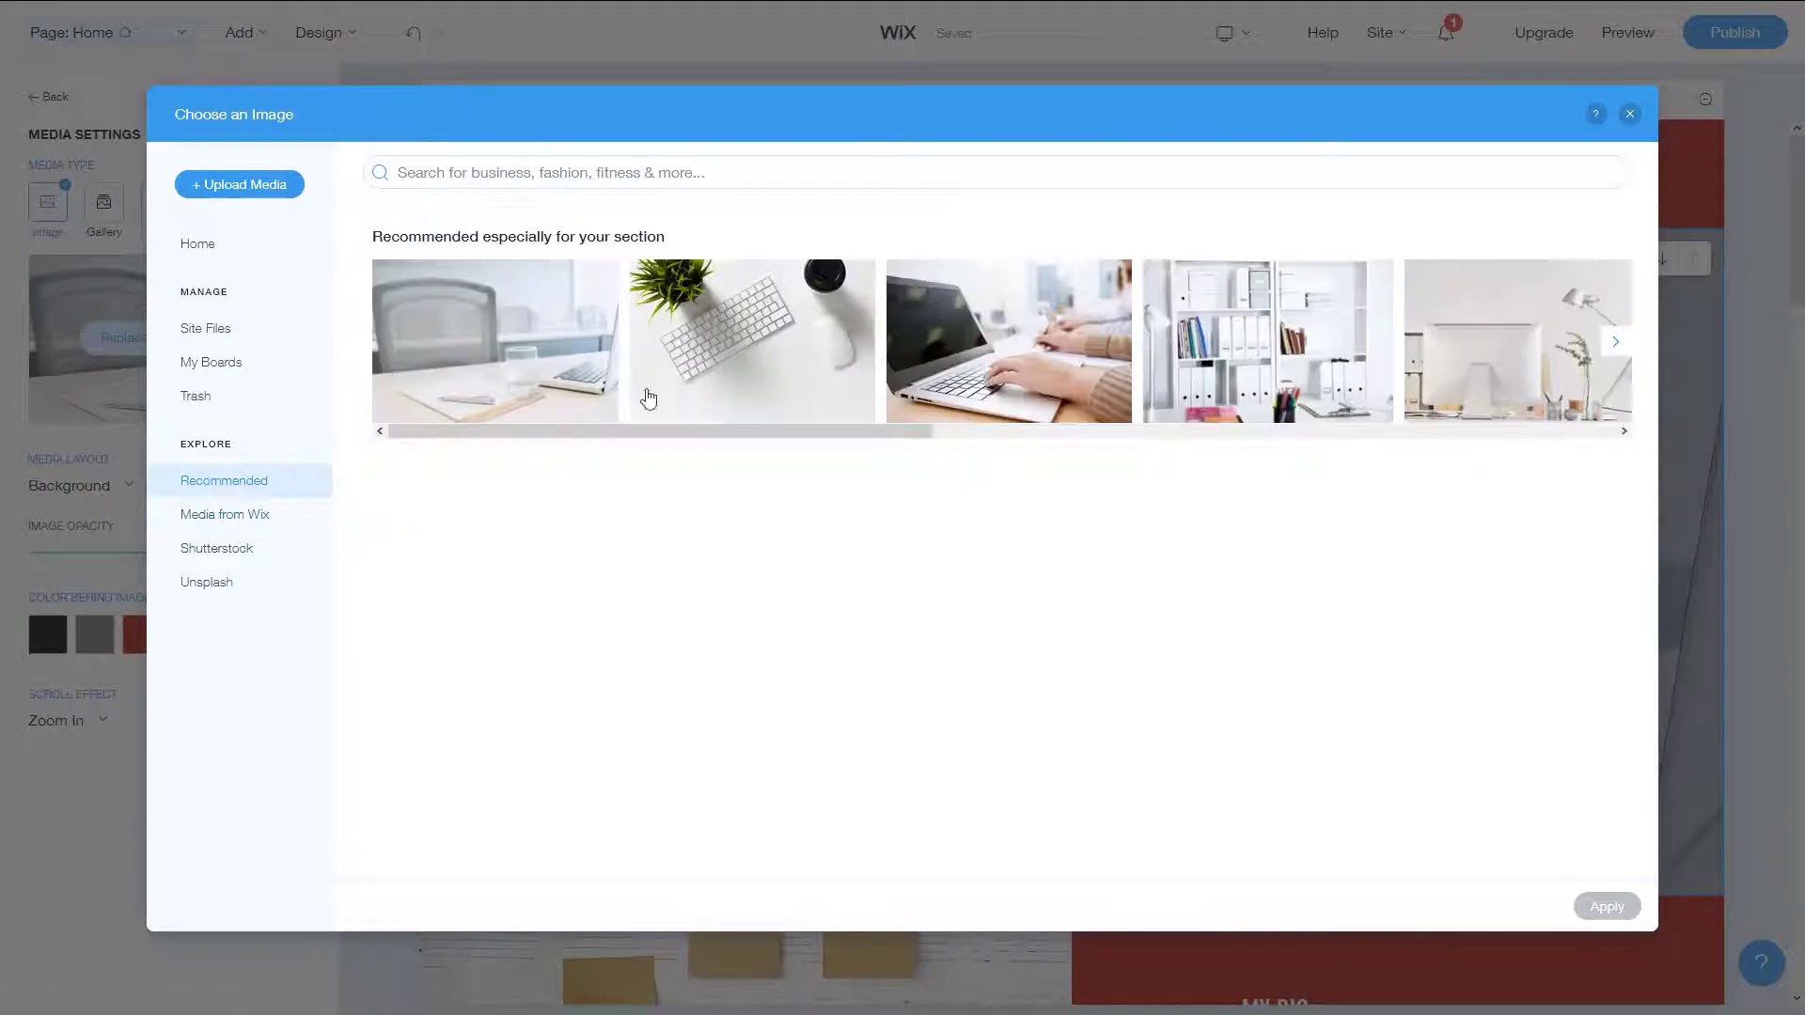
pyautogui.click(789, 306)
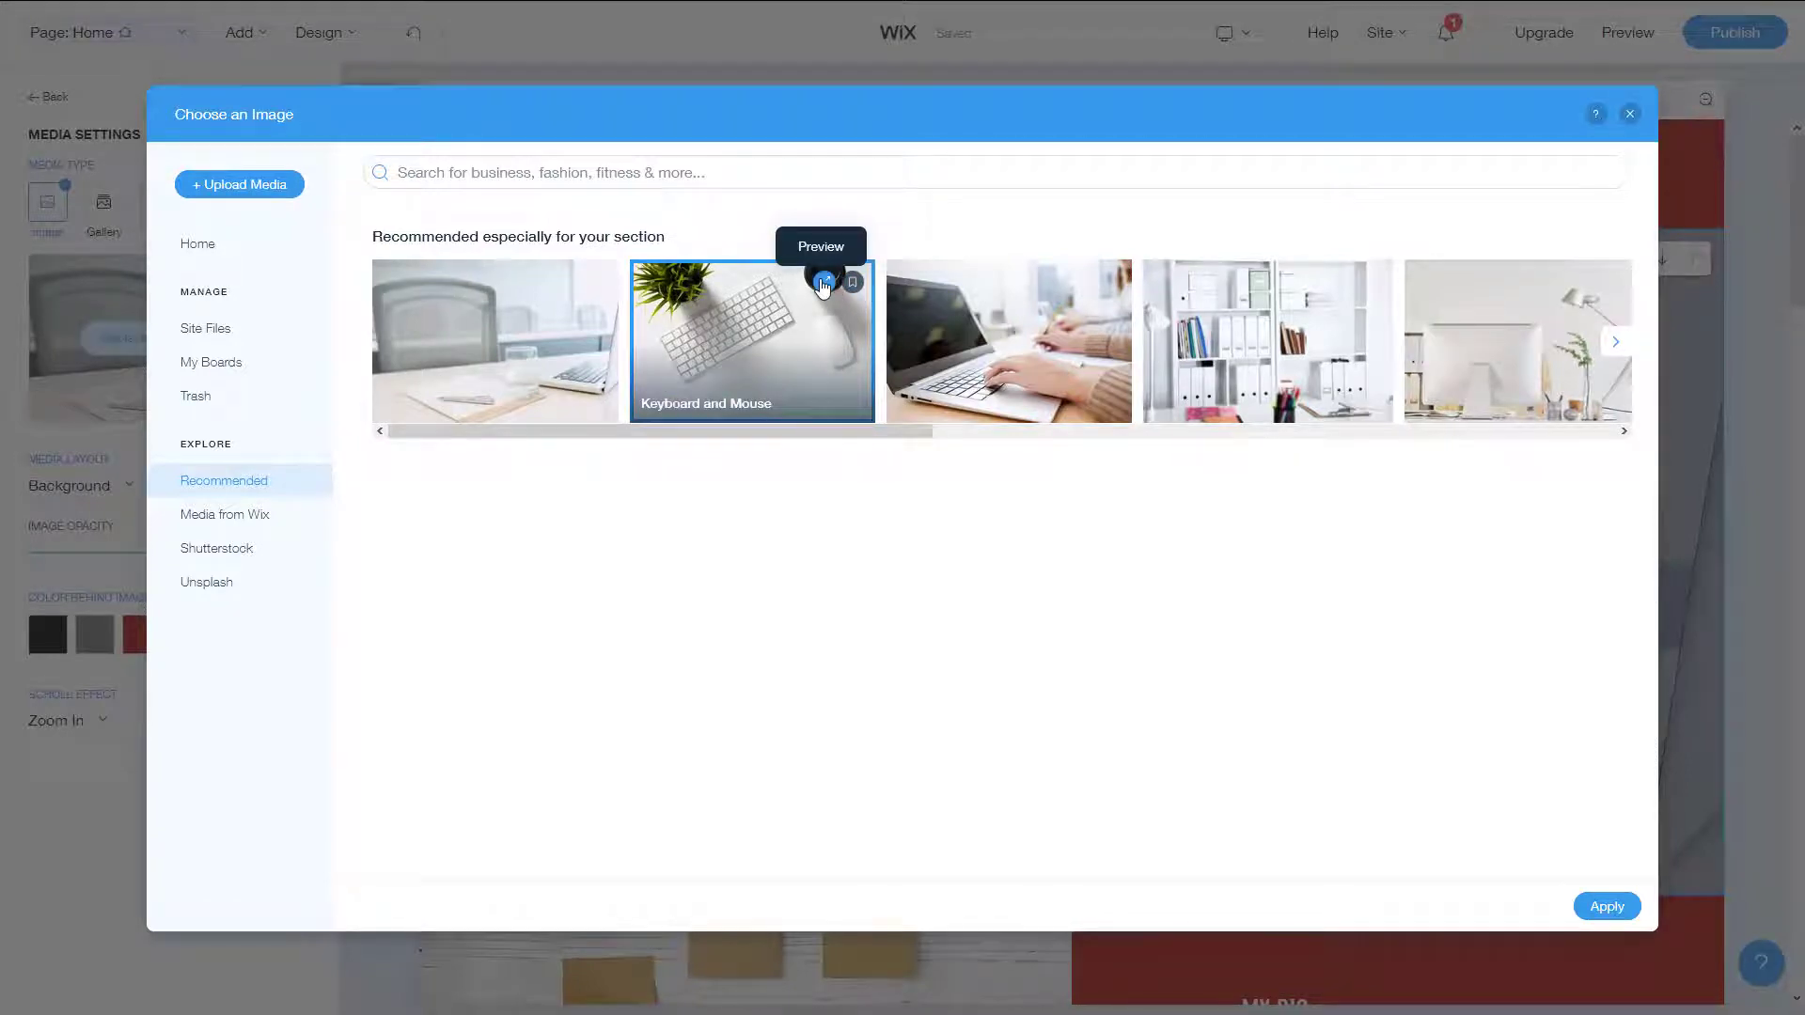
pyautogui.click(823, 282)
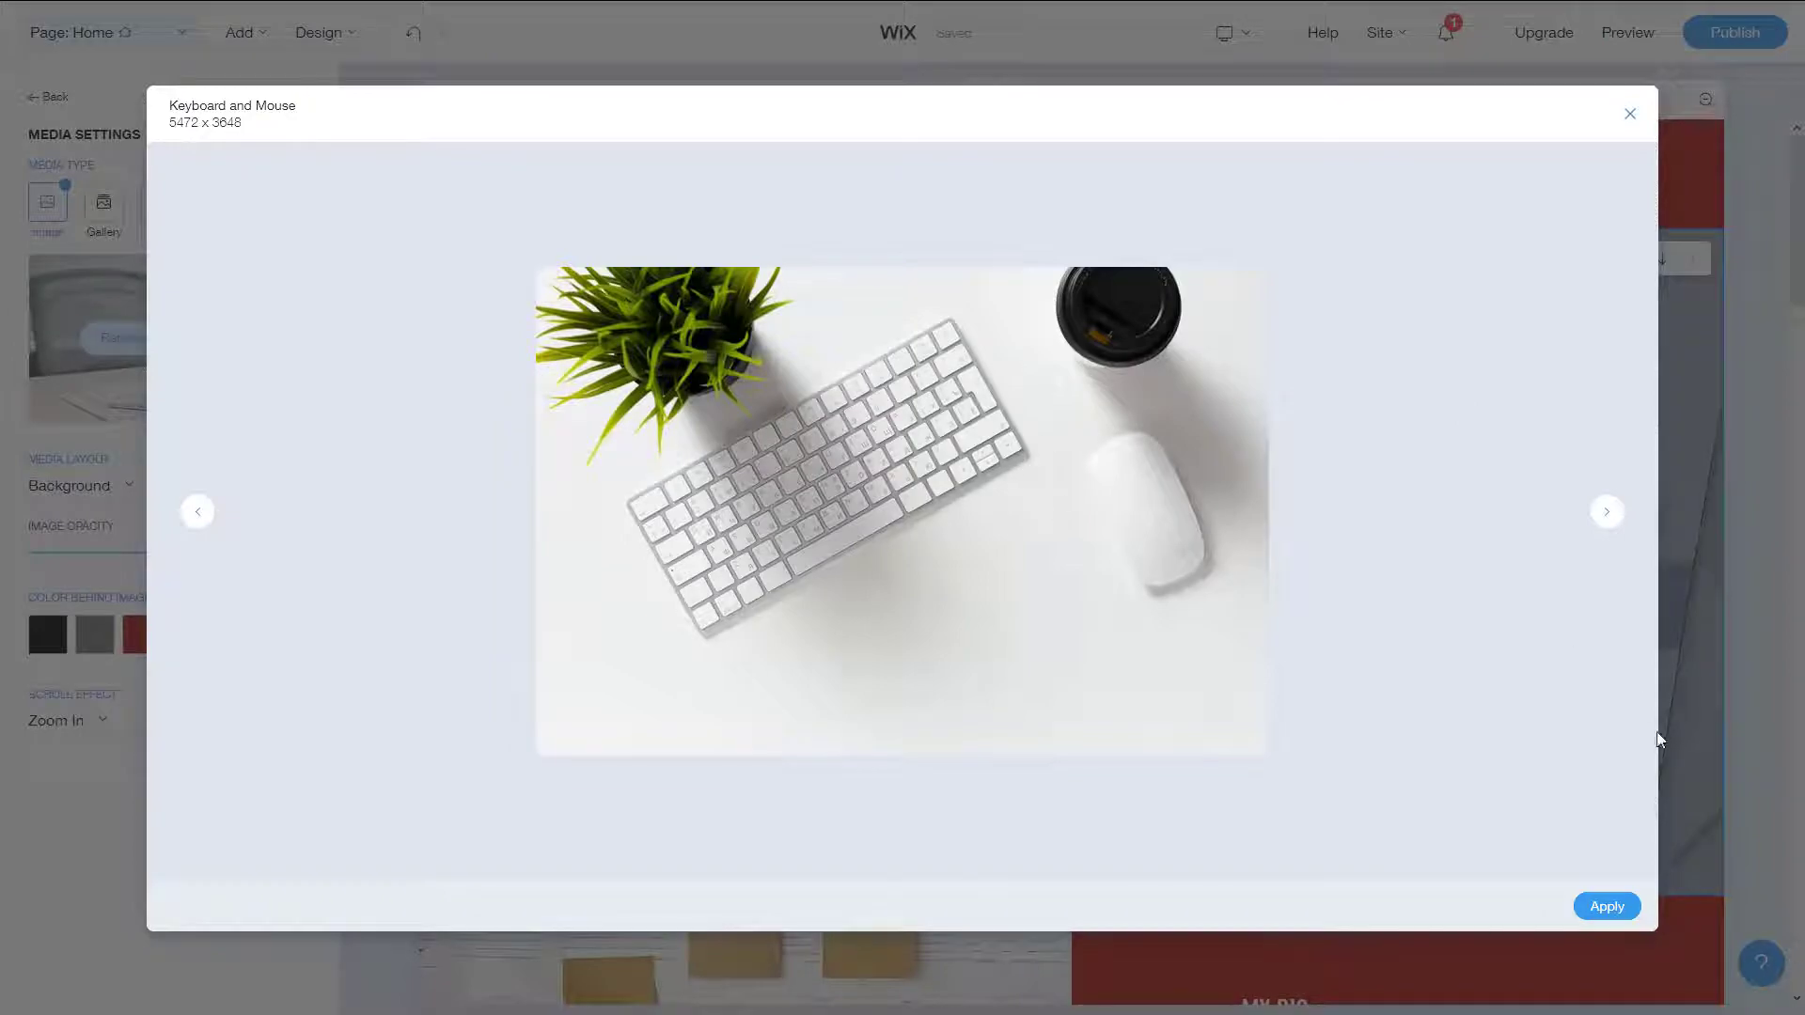
pyautogui.click(1607, 905)
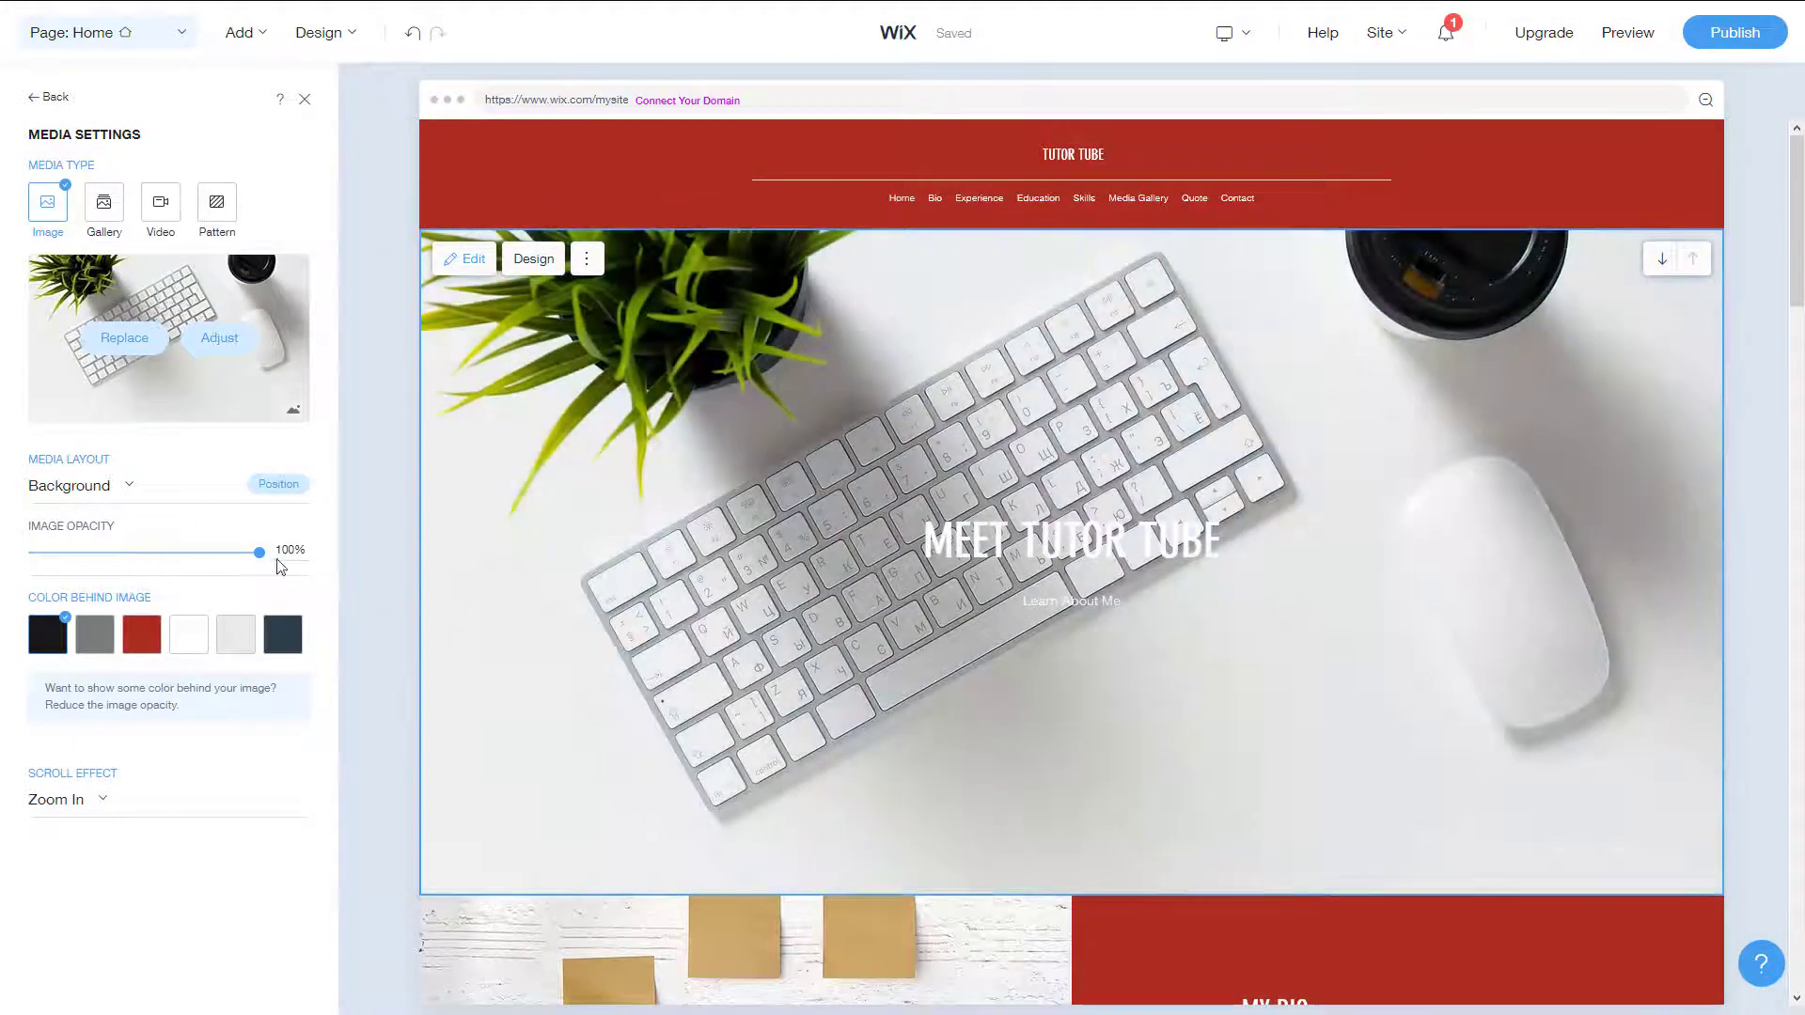
# Set the image's media layout to Full Image and apply the offered section design
pyautogui.click(129, 489)
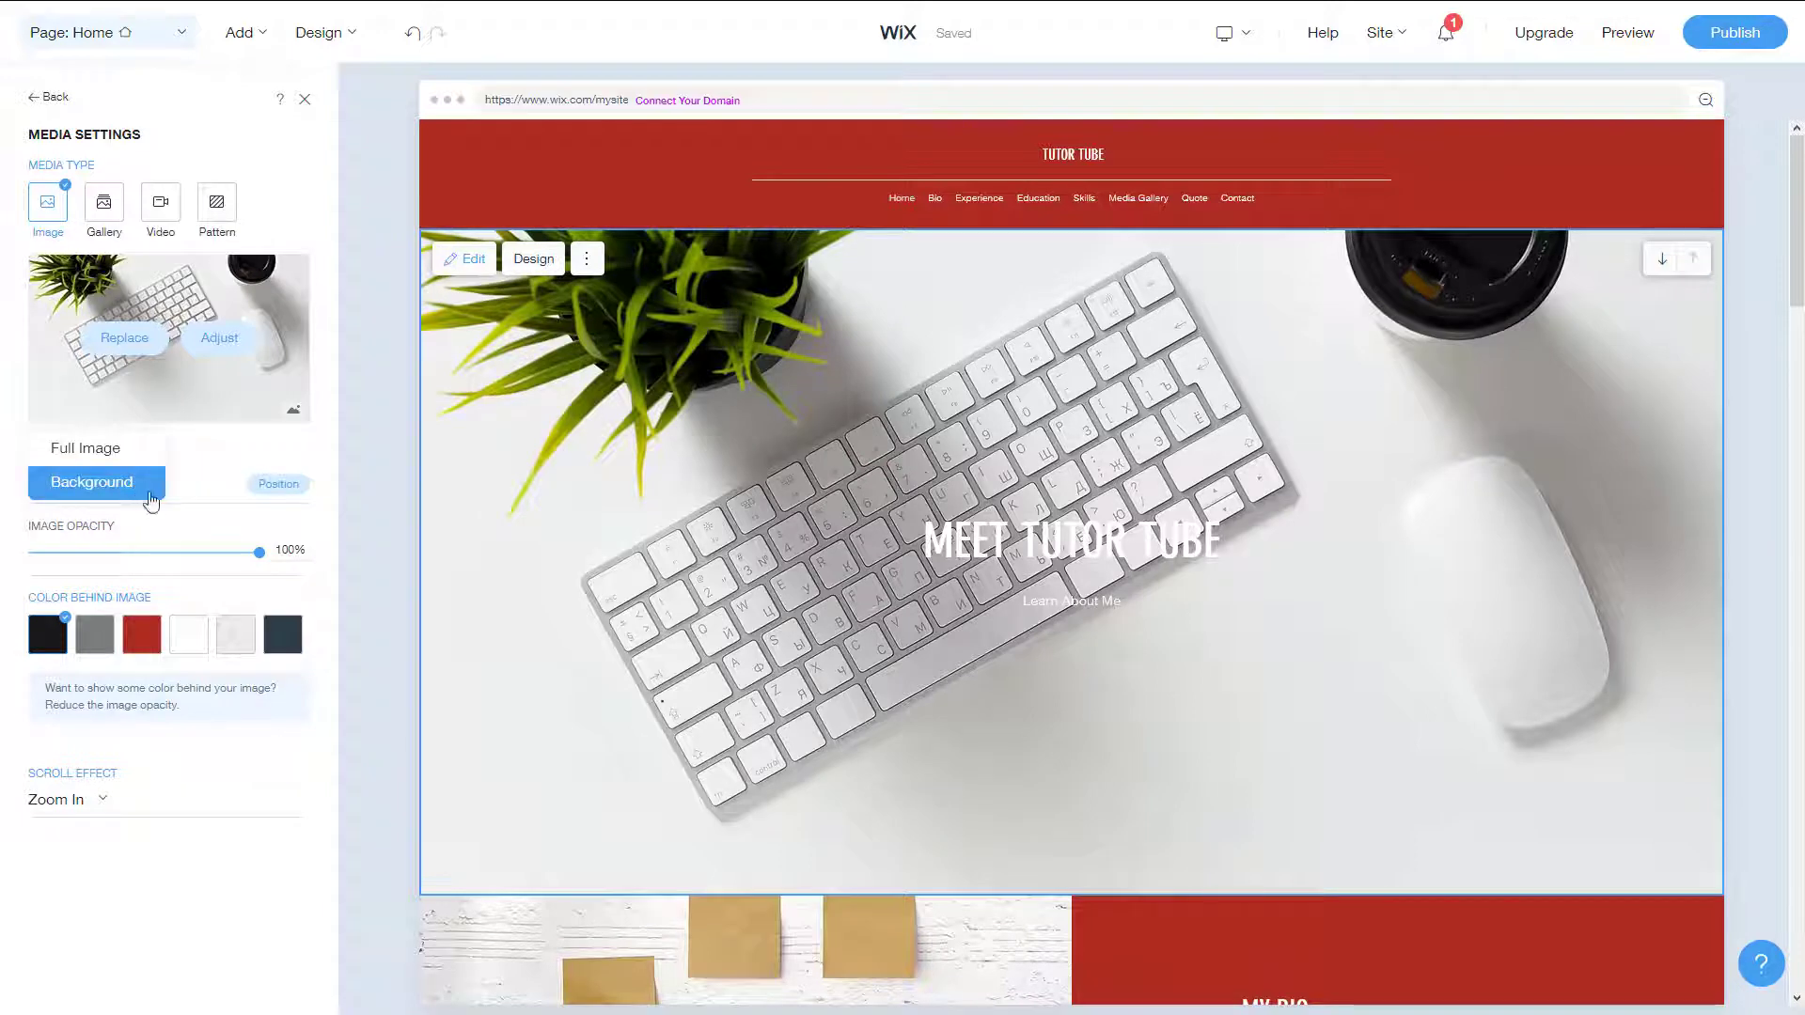
pyautogui.click(98, 448)
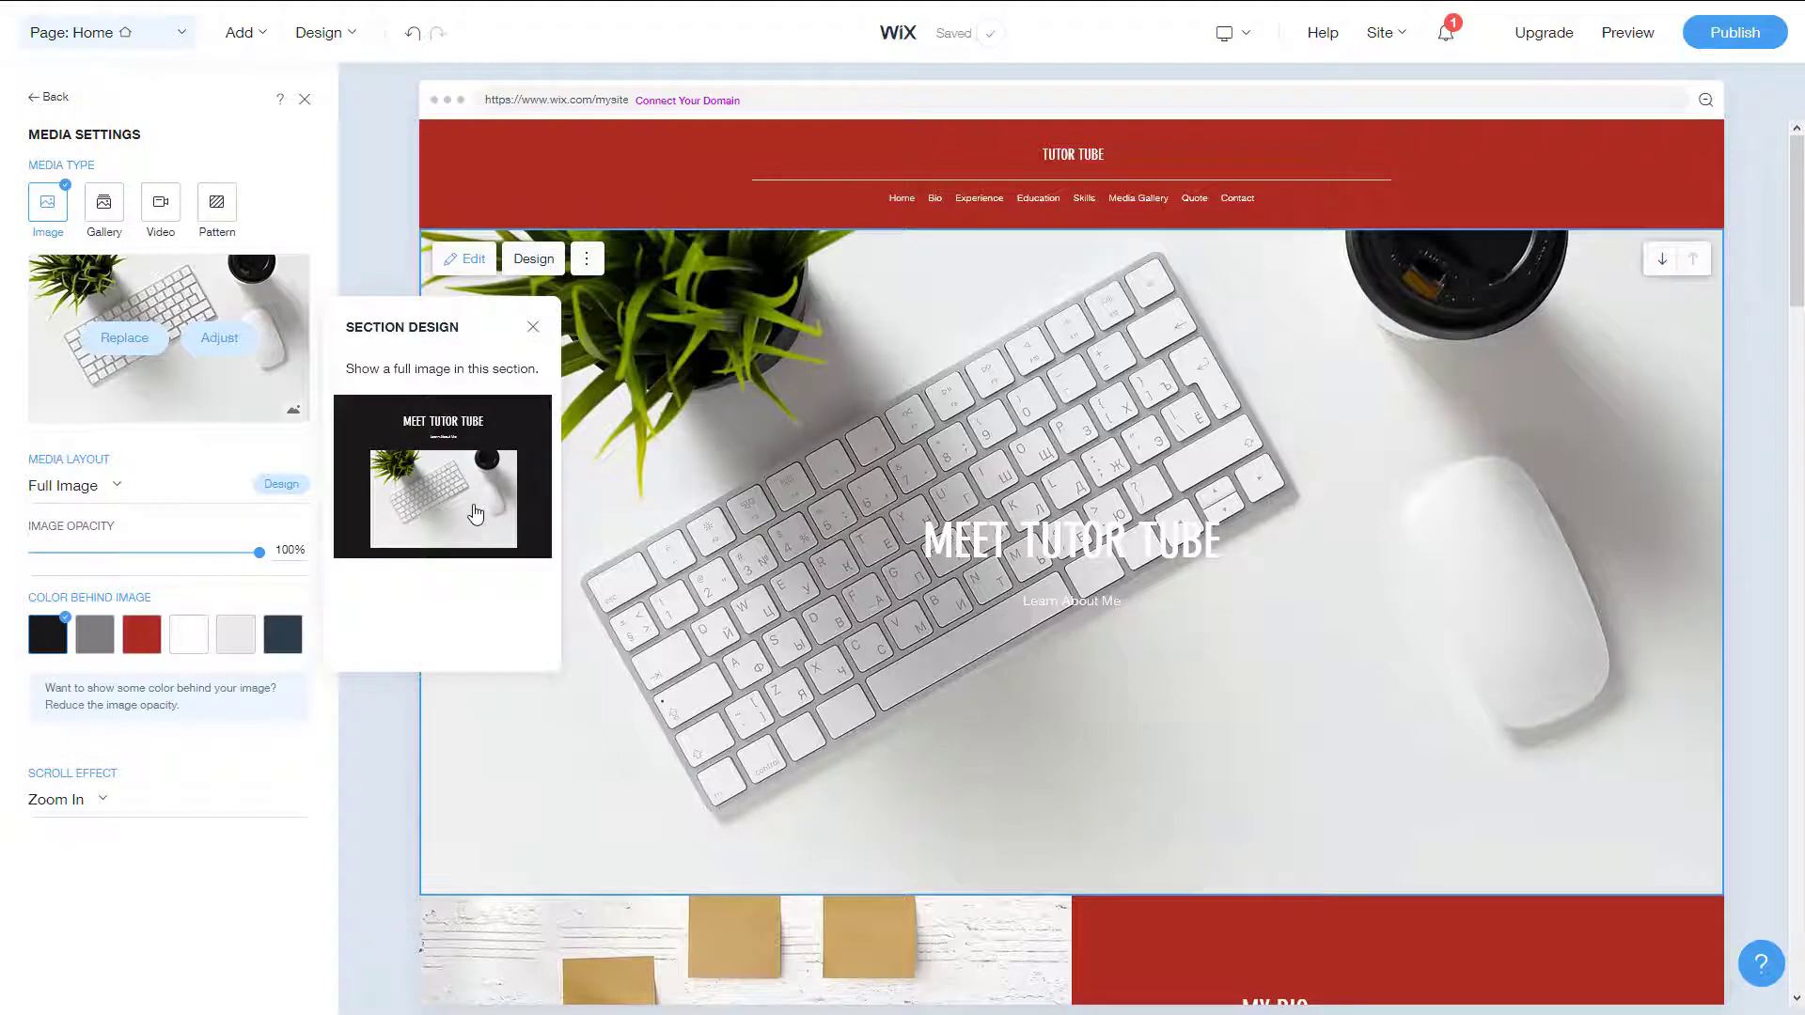
pyautogui.click(474, 510)
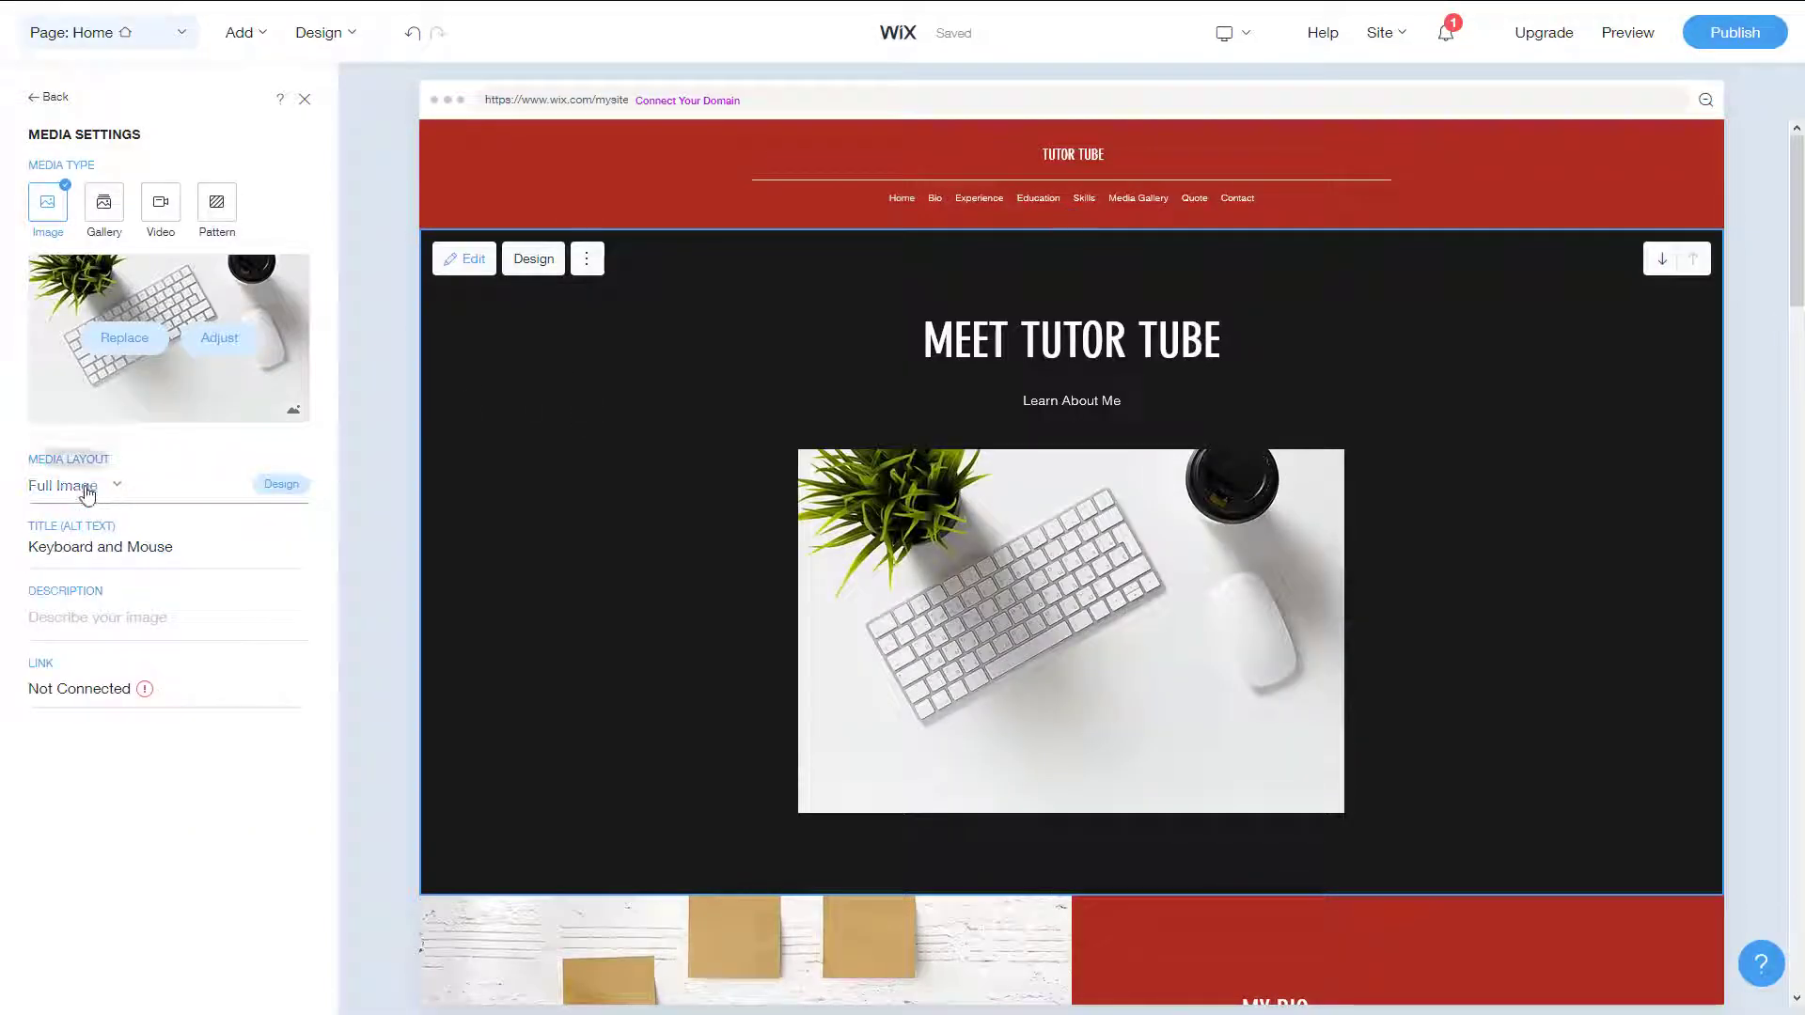
# Try the Crop media layout with the first cropped-image design and return the layout to Background
pyautogui.click(86, 491)
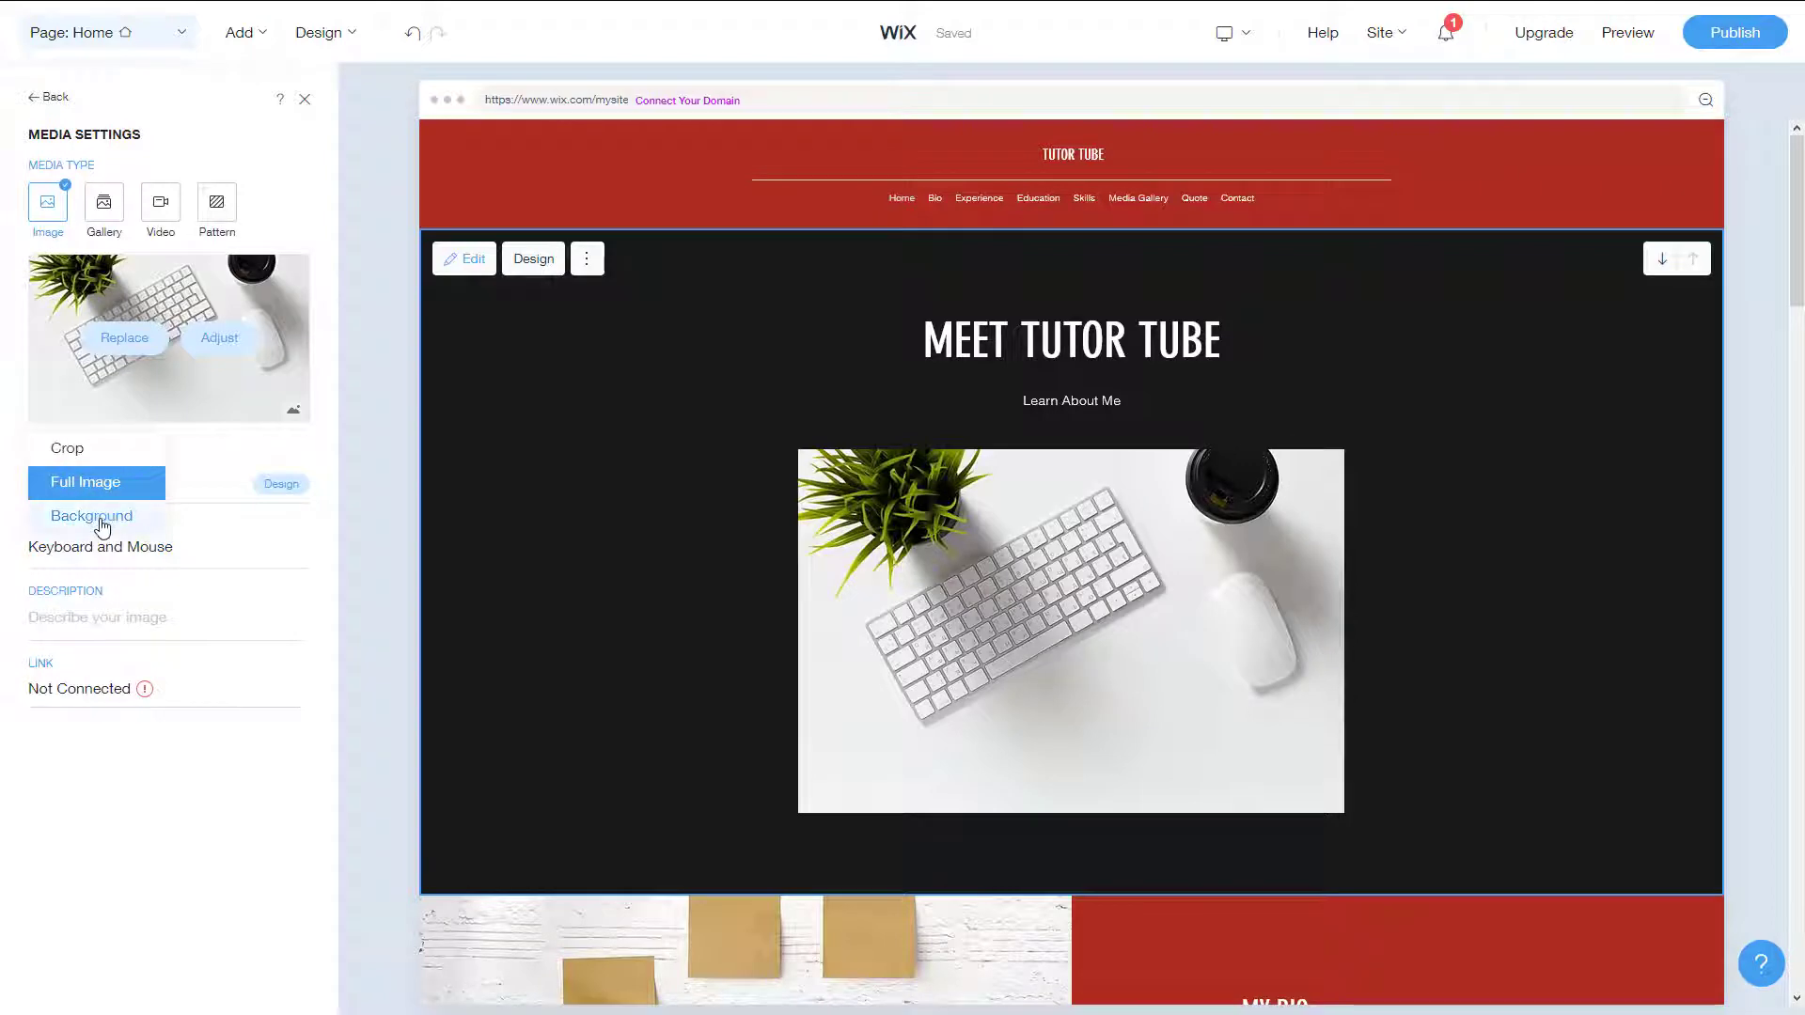
pyautogui.click(71, 449)
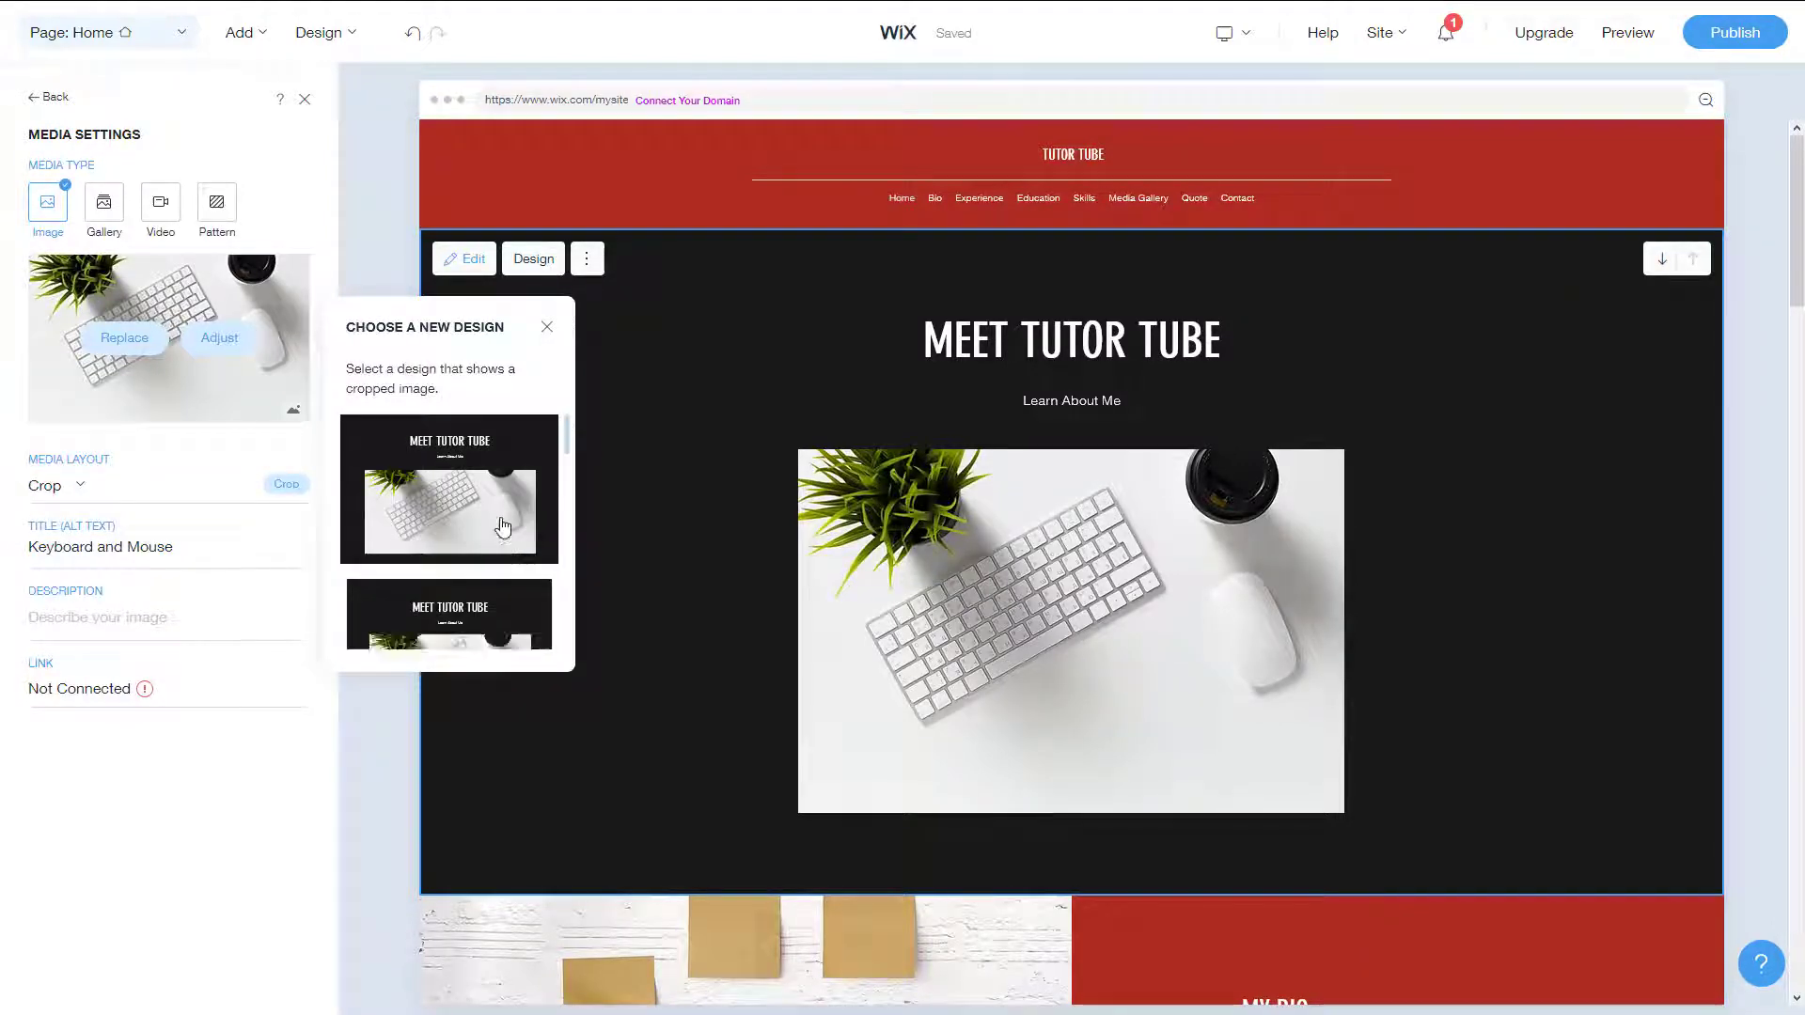
pyautogui.click(503, 527)
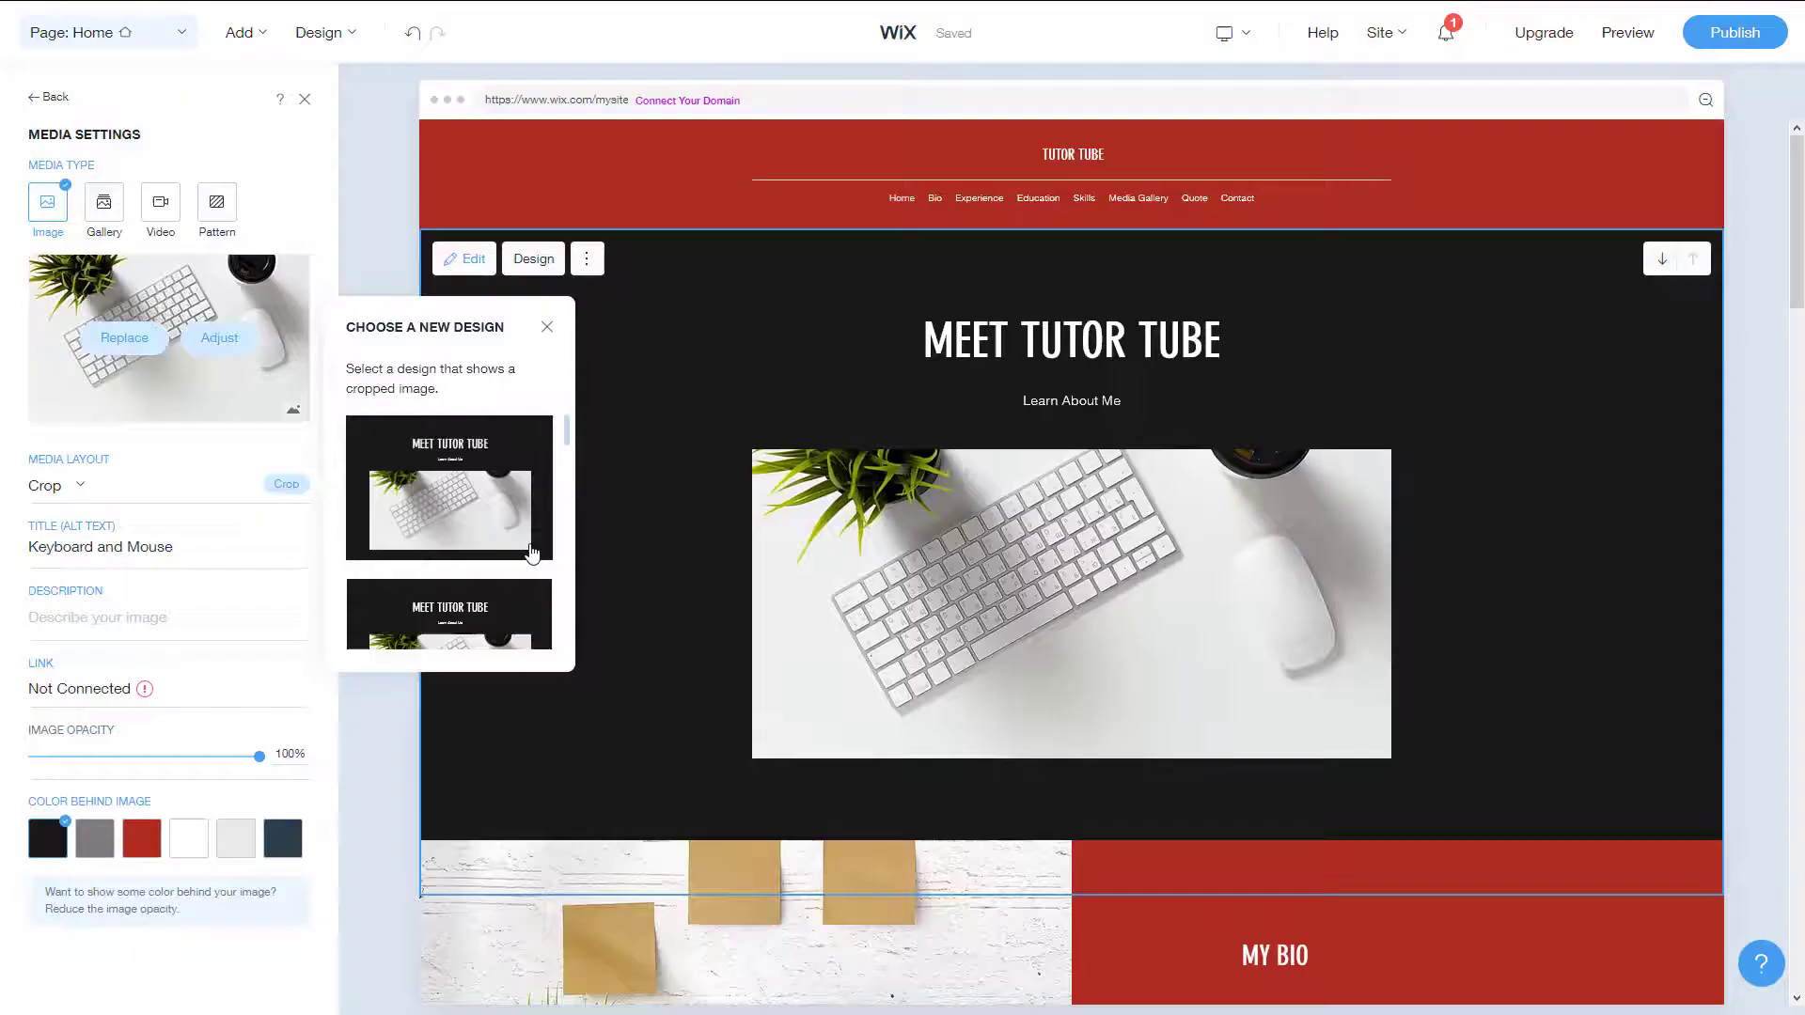
pyautogui.click(83, 487)
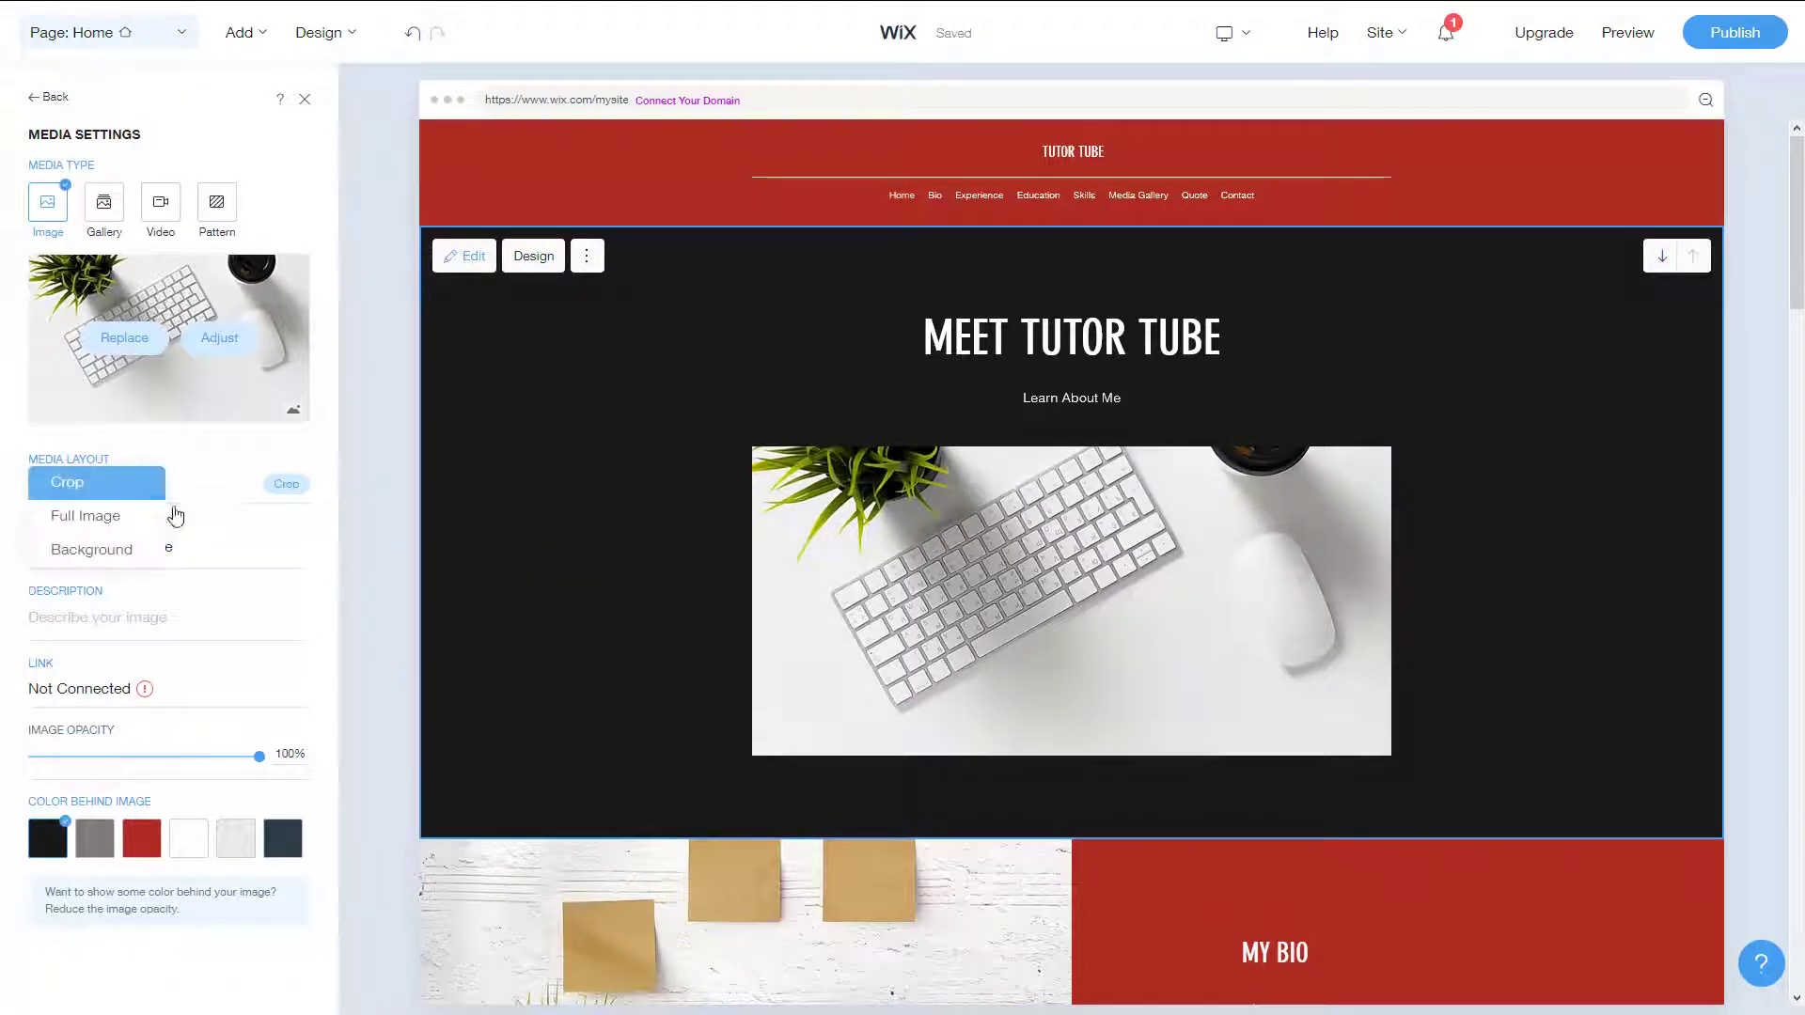
pyautogui.click(234, 507)
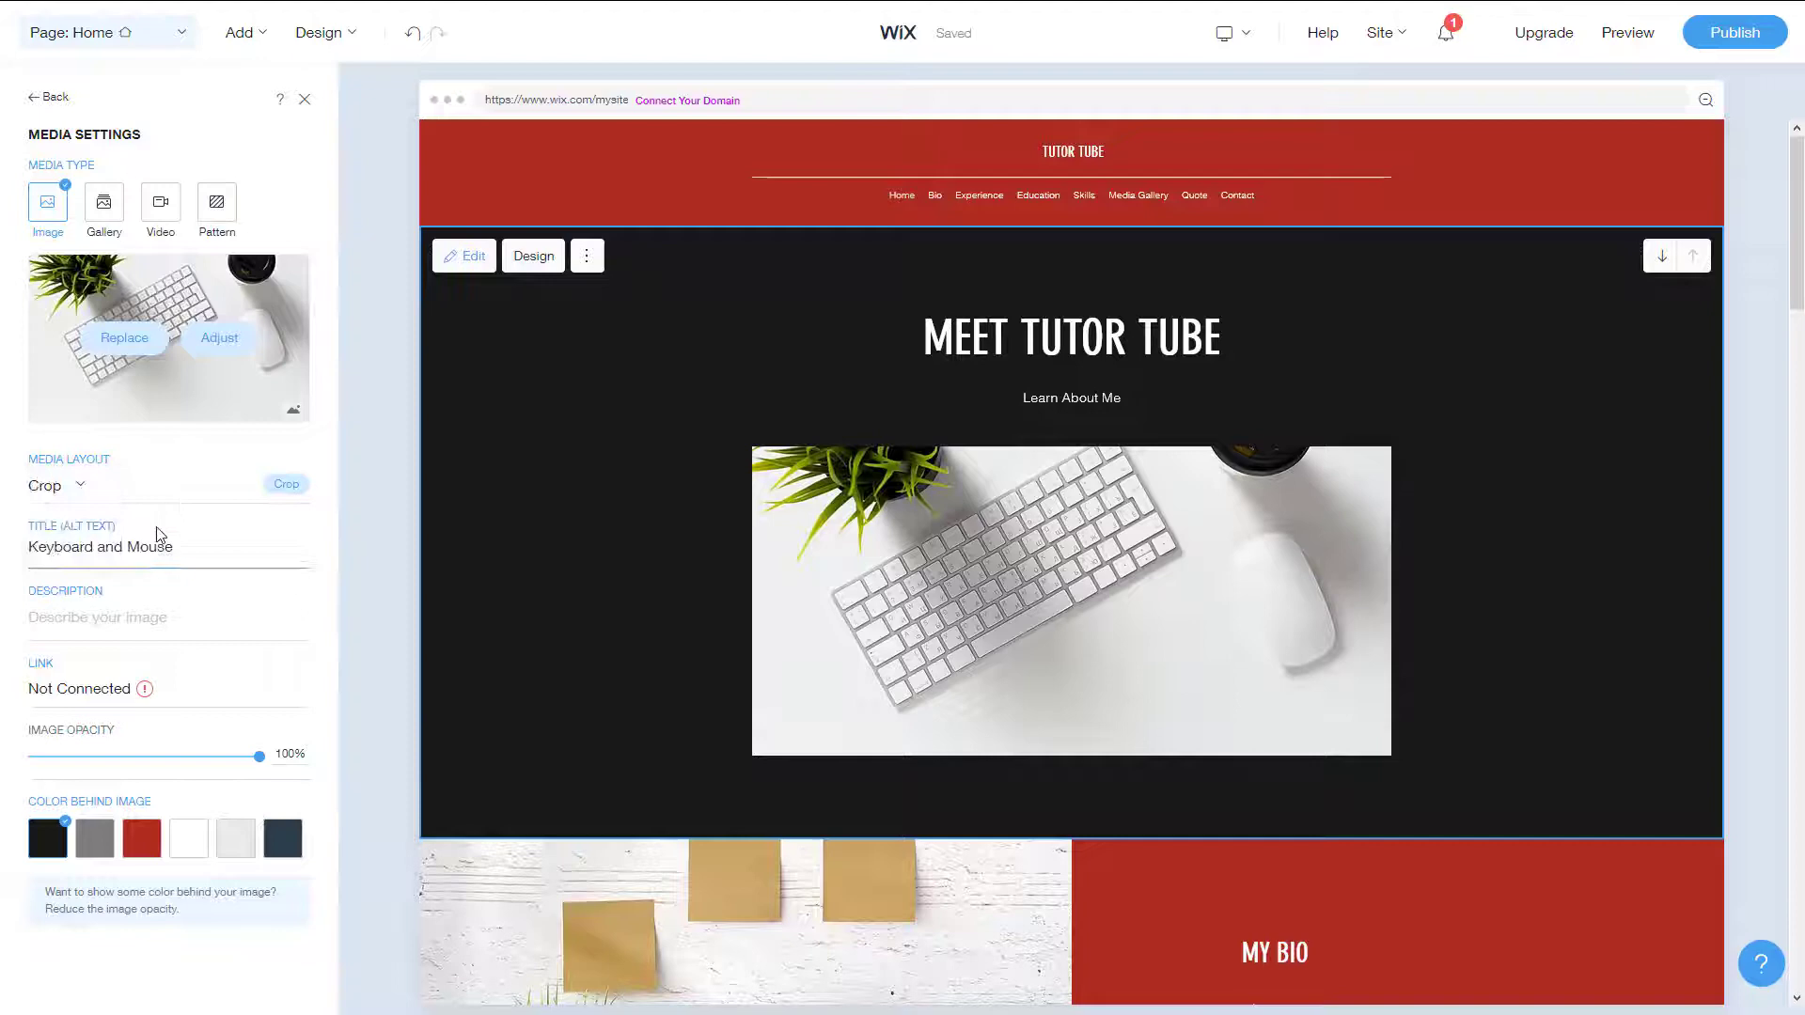
pyautogui.click(83, 491)
pyautogui.click(92, 550)
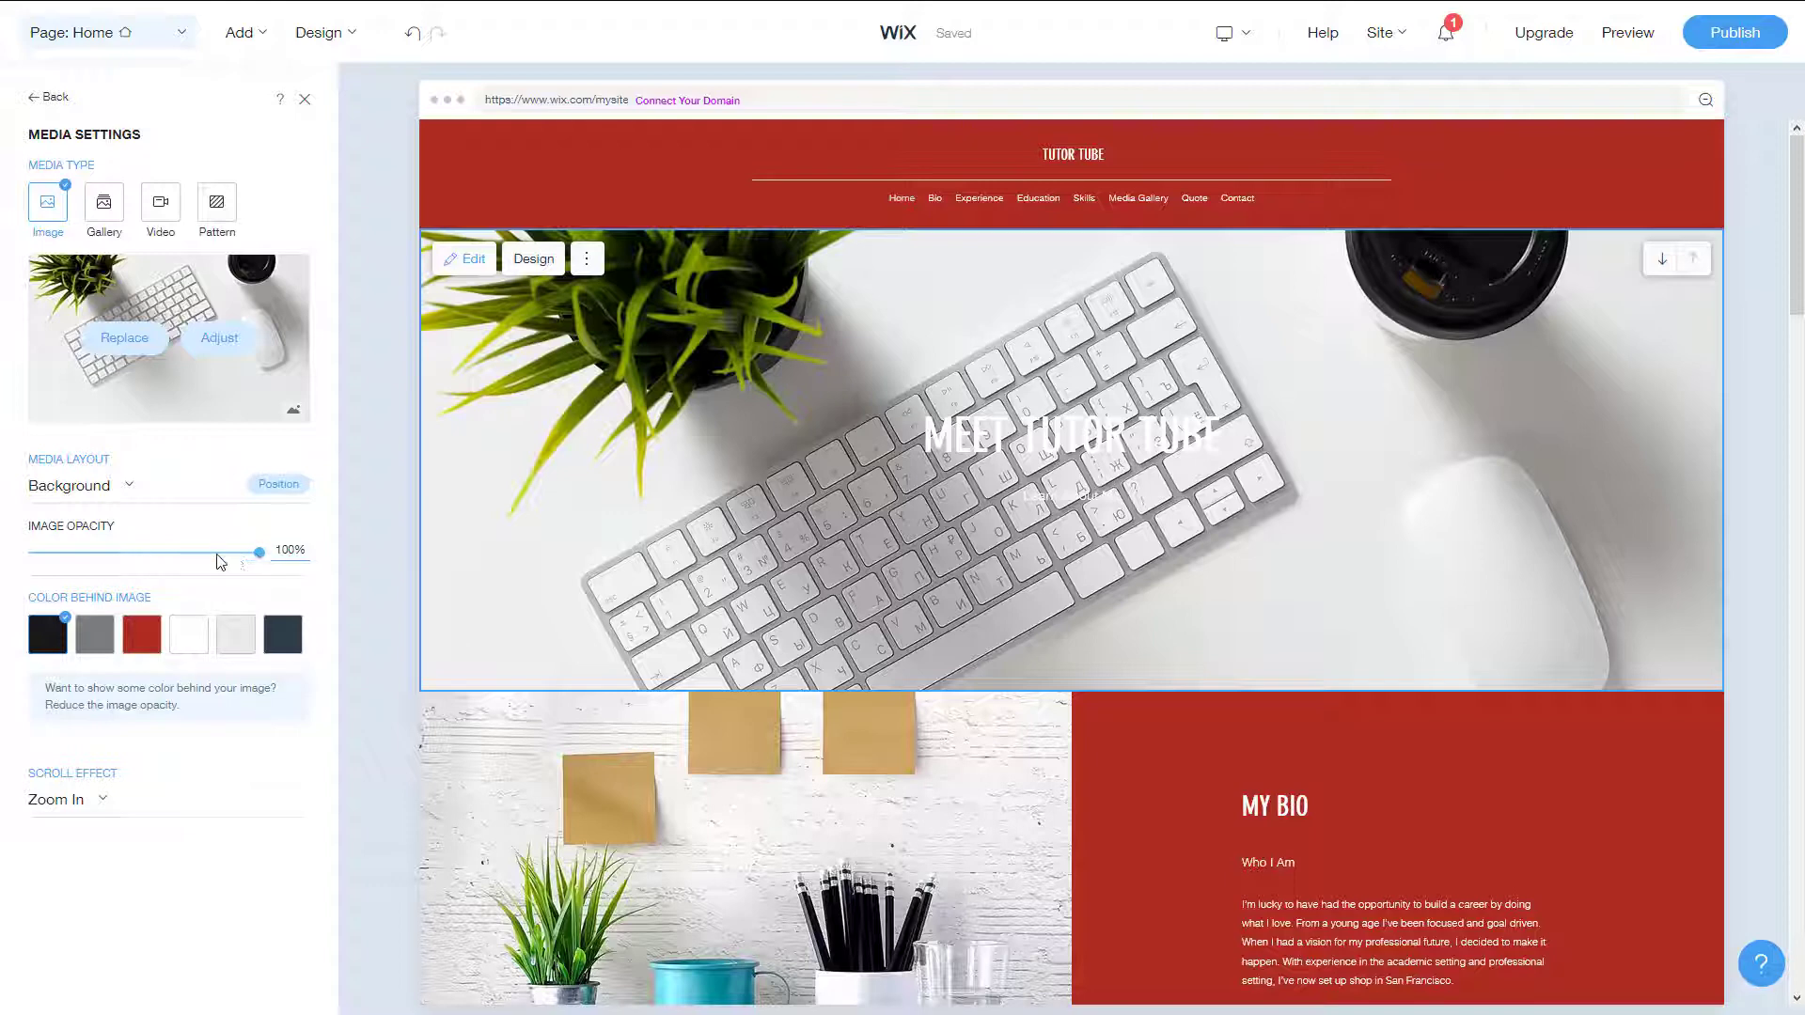
# Put red behind the background image and adjust the image opacity, first to 40% and finally to 65%
pyautogui.moveTo(219, 561); pyautogui.dragTo(128, 567)
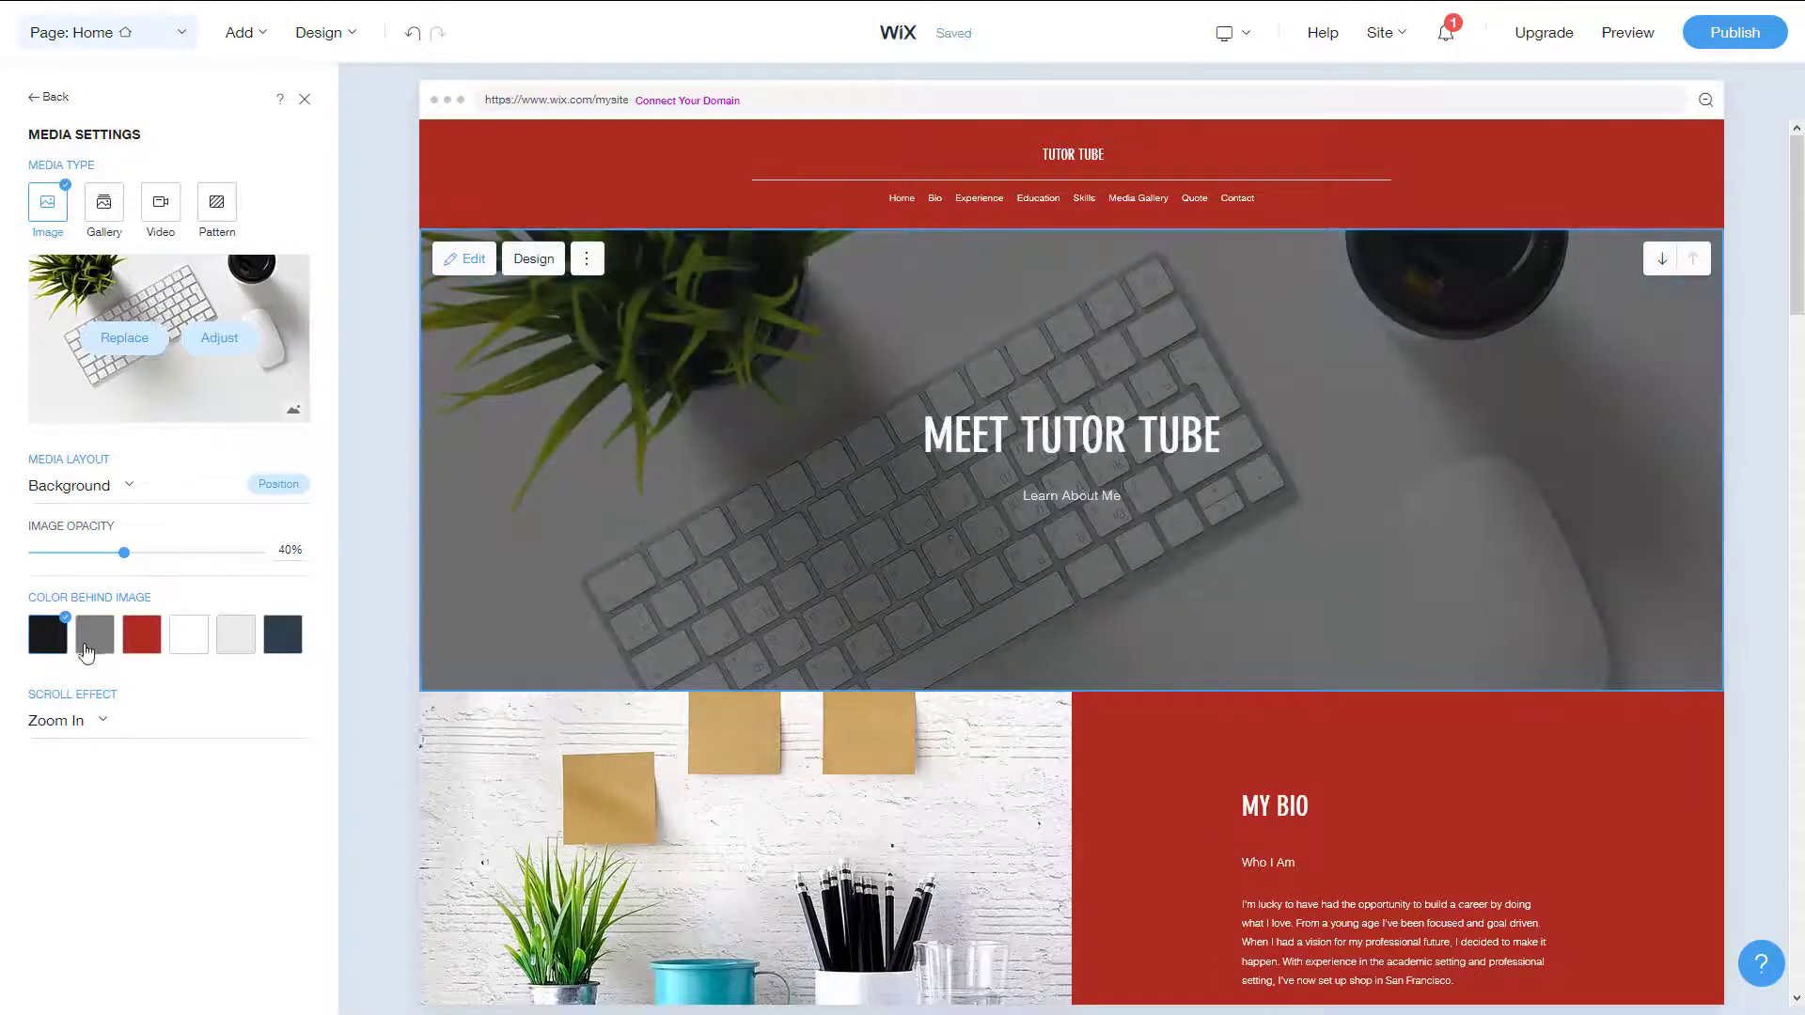
pyautogui.click(141, 643)
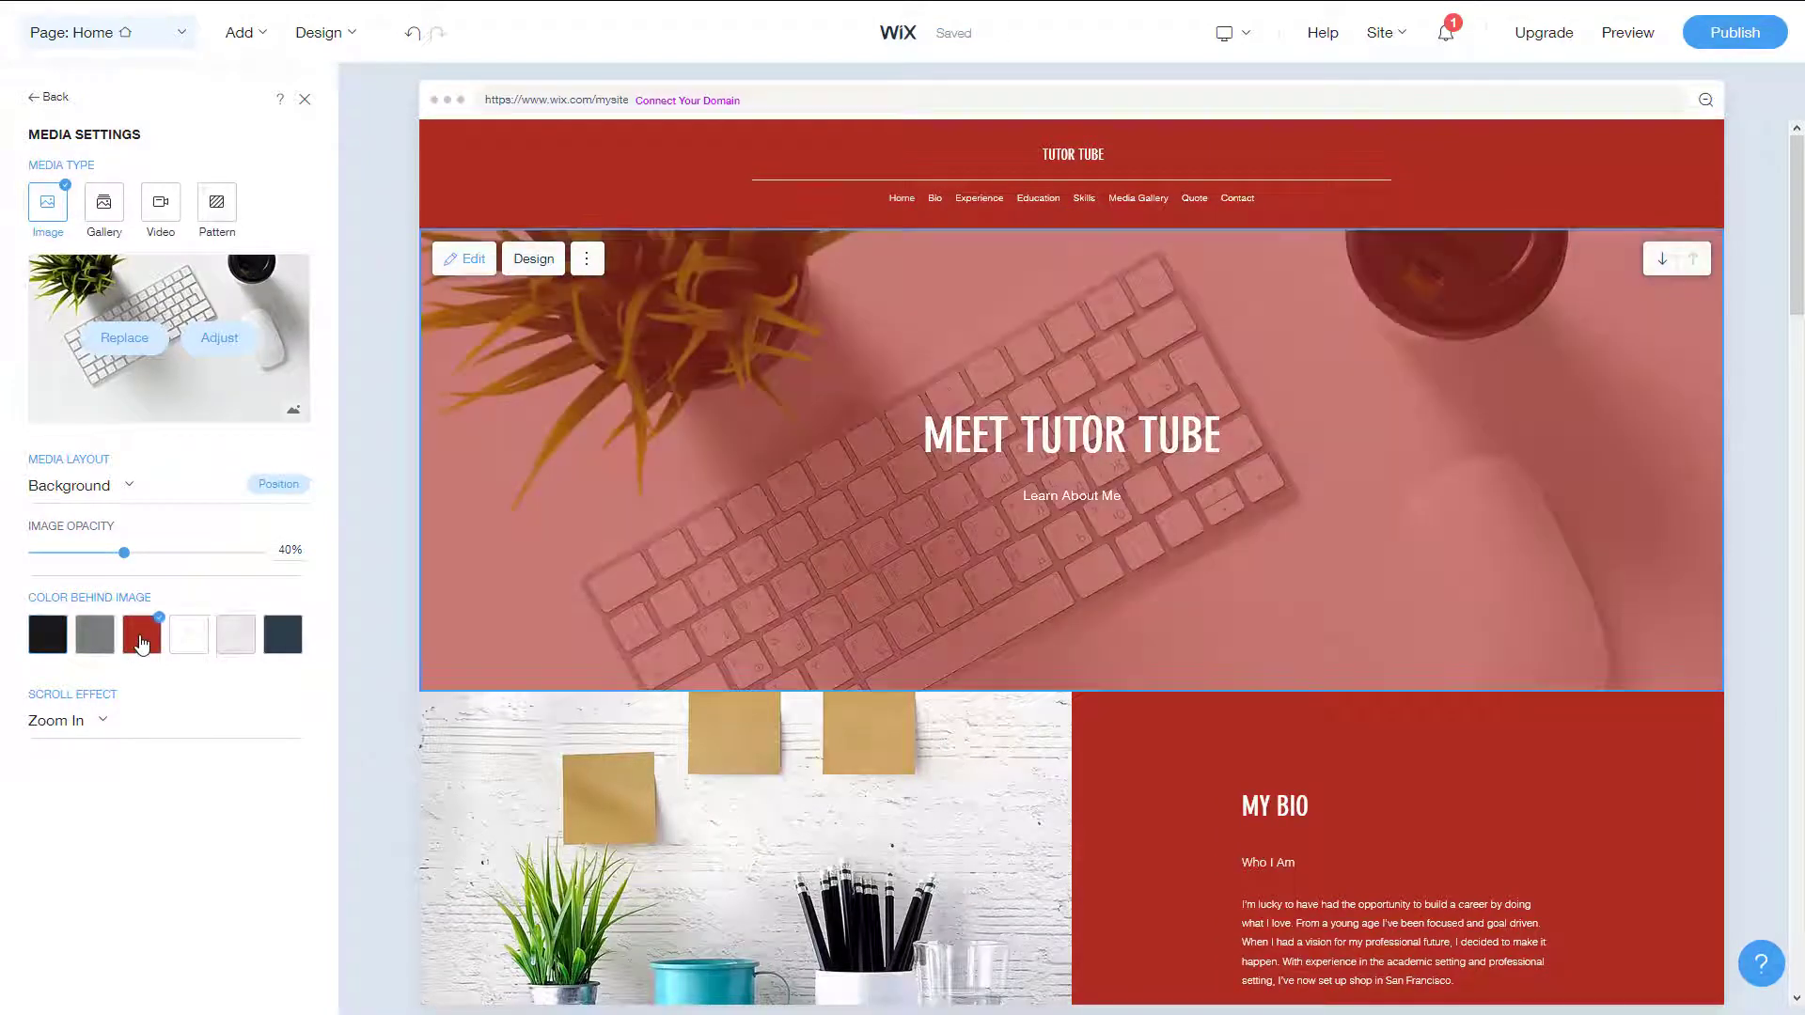
pyautogui.click(166, 556)
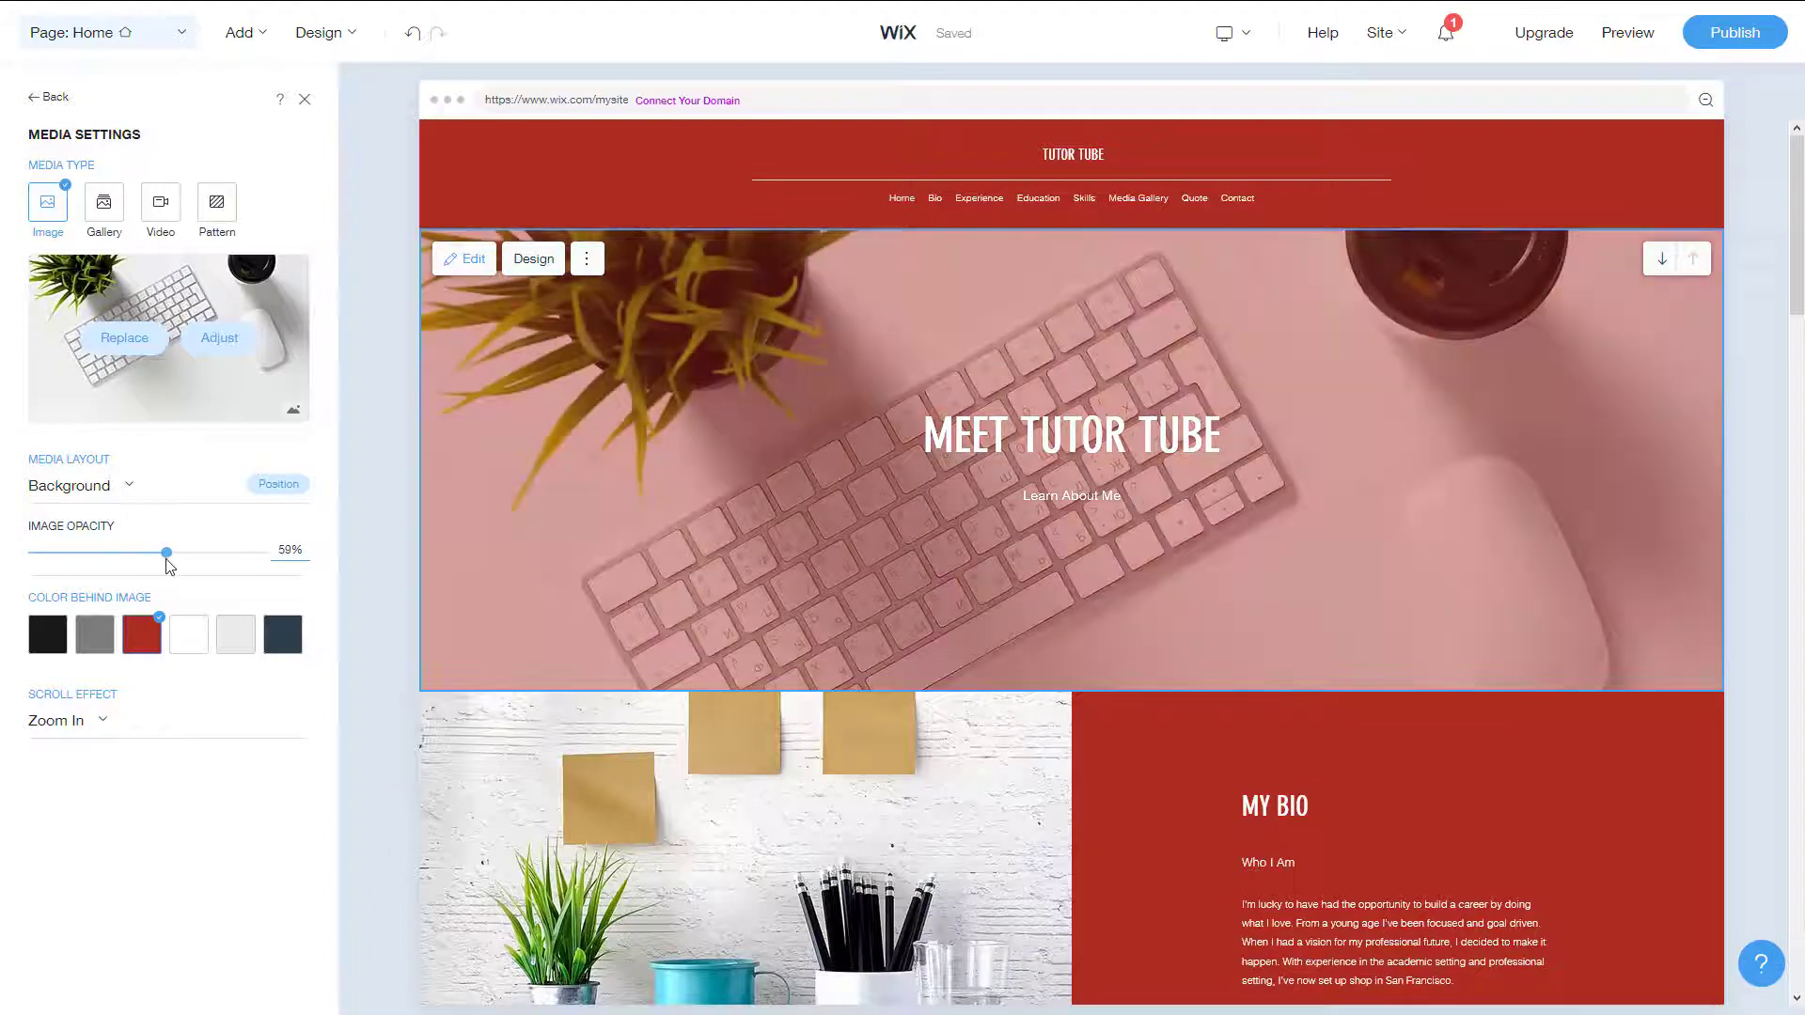
pyautogui.click(184, 561)
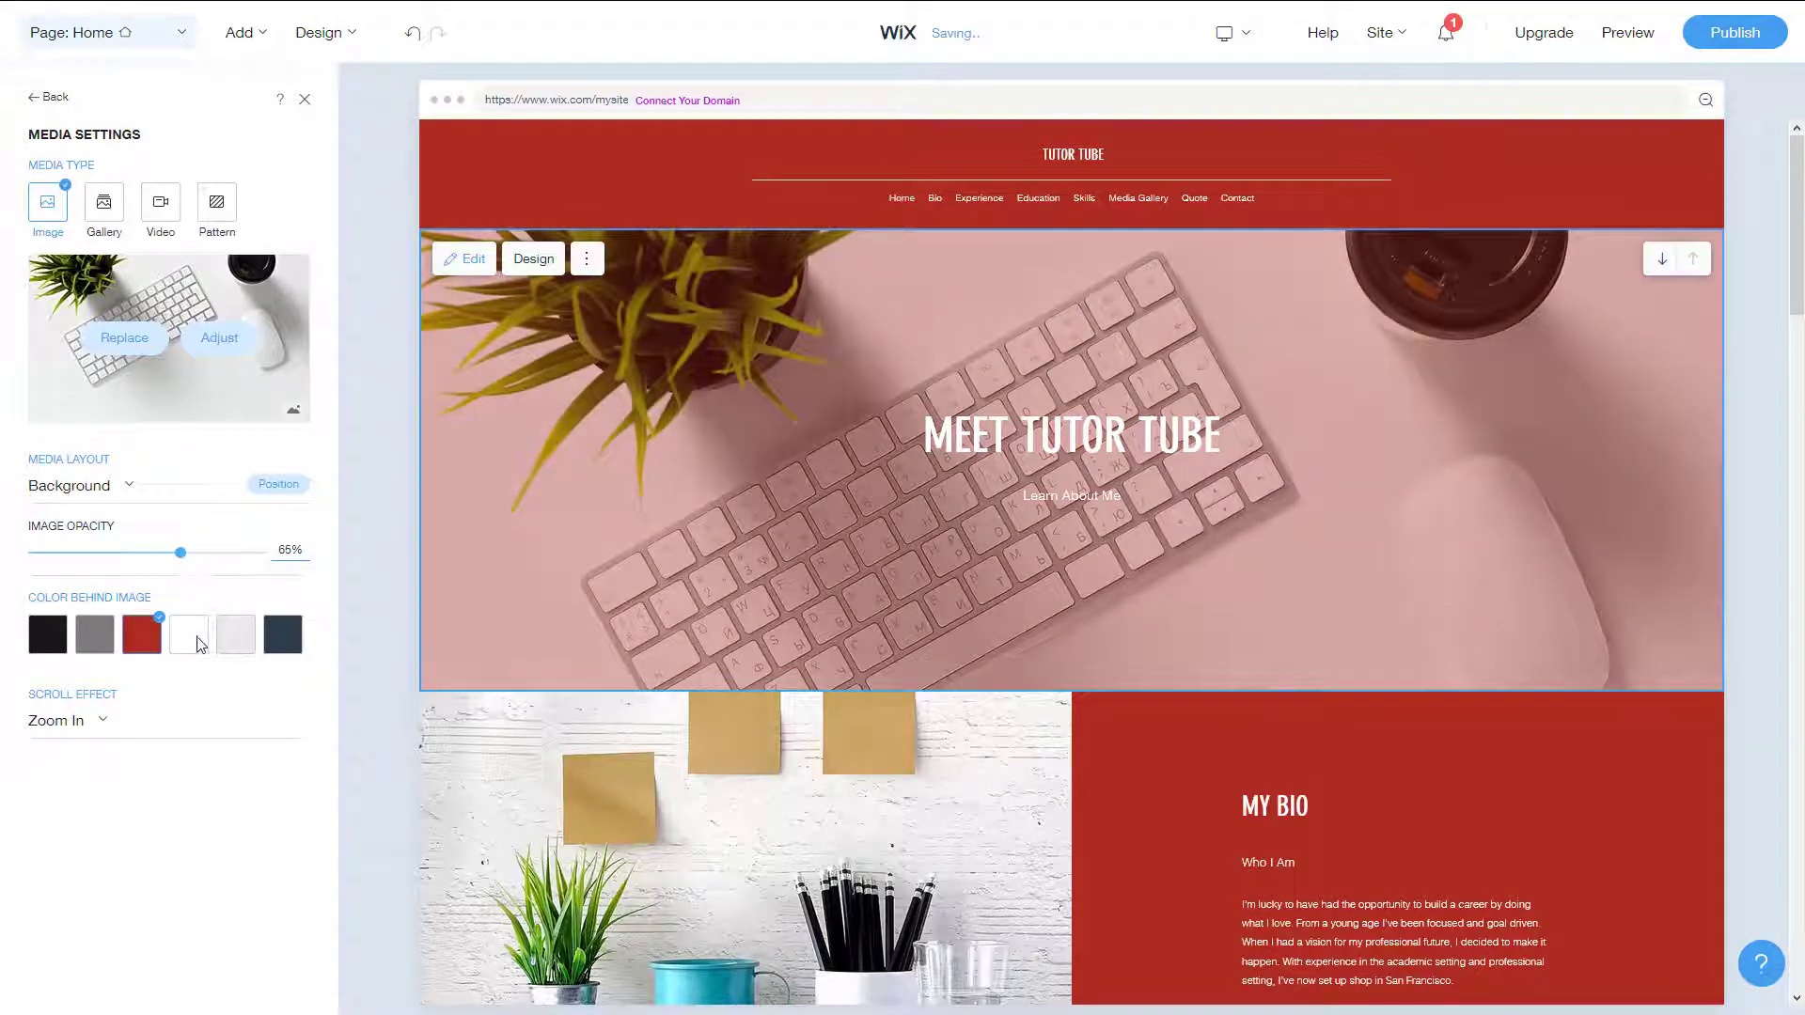
# Compare white, dark blue and red as the color behind the image and settle on dark blue
pyautogui.click(200, 643)
pyautogui.click(278, 644)
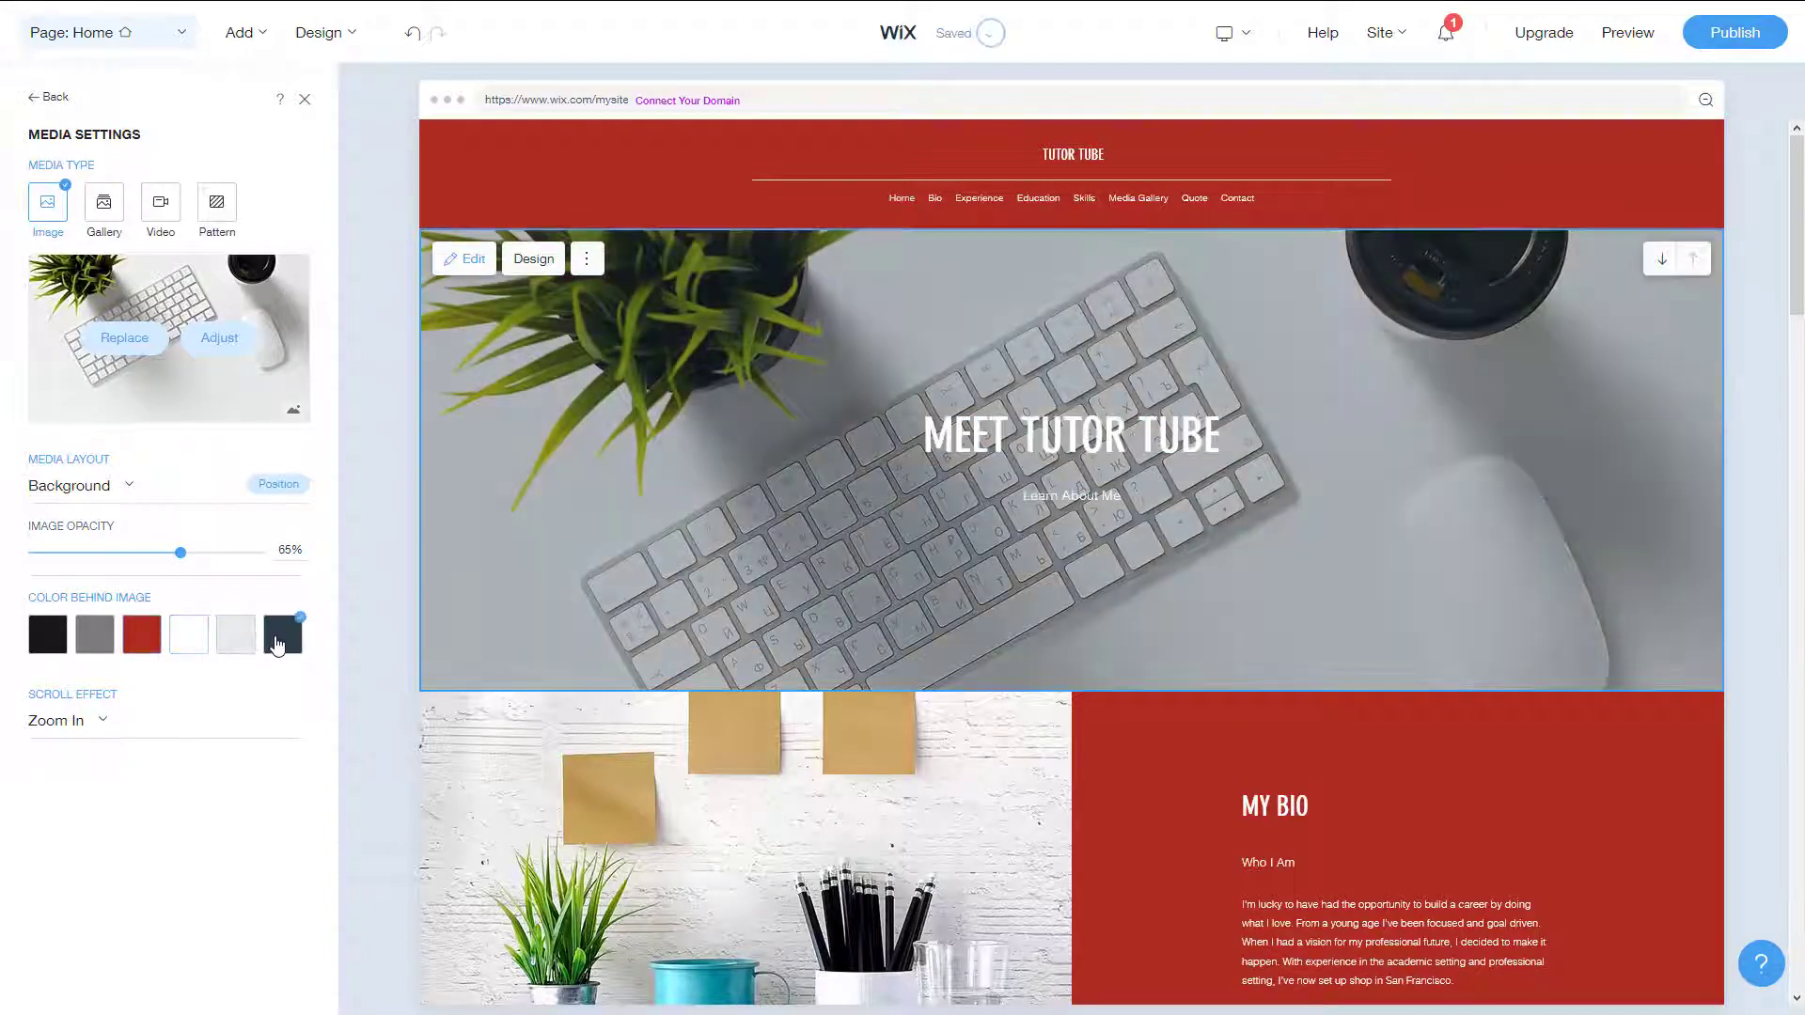
pyautogui.click(148, 635)
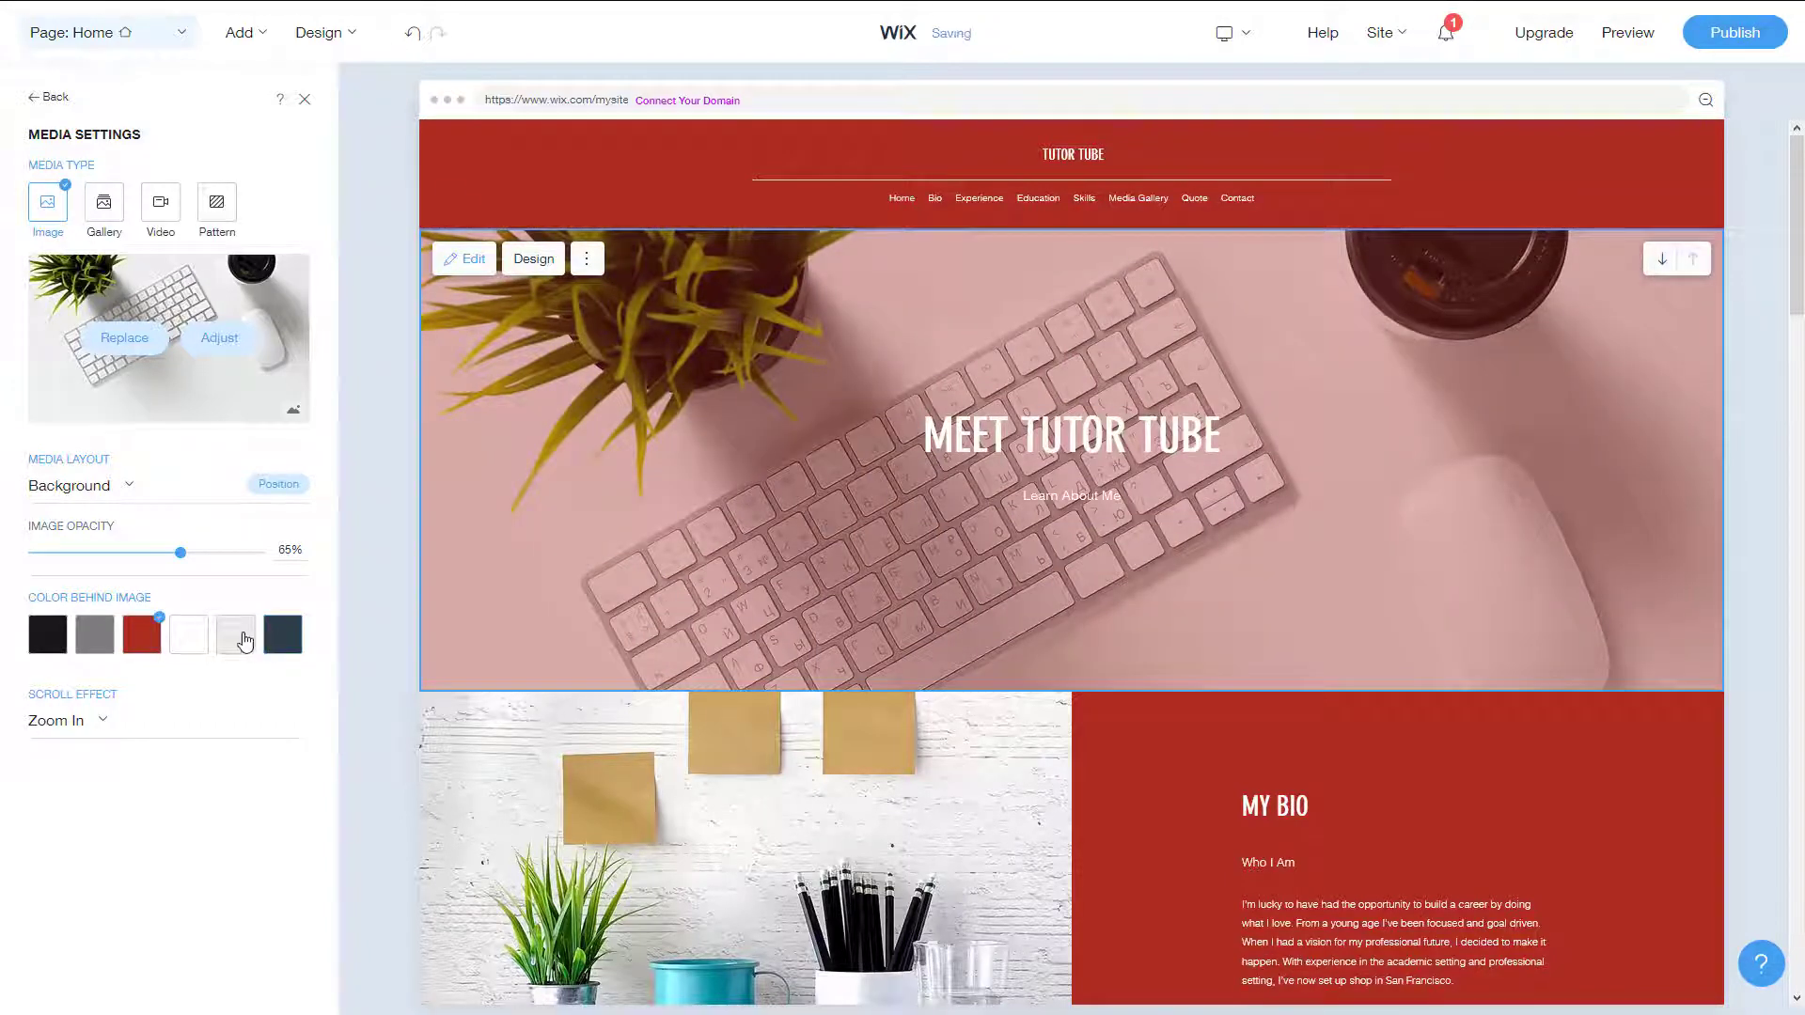
pyautogui.click(280, 642)
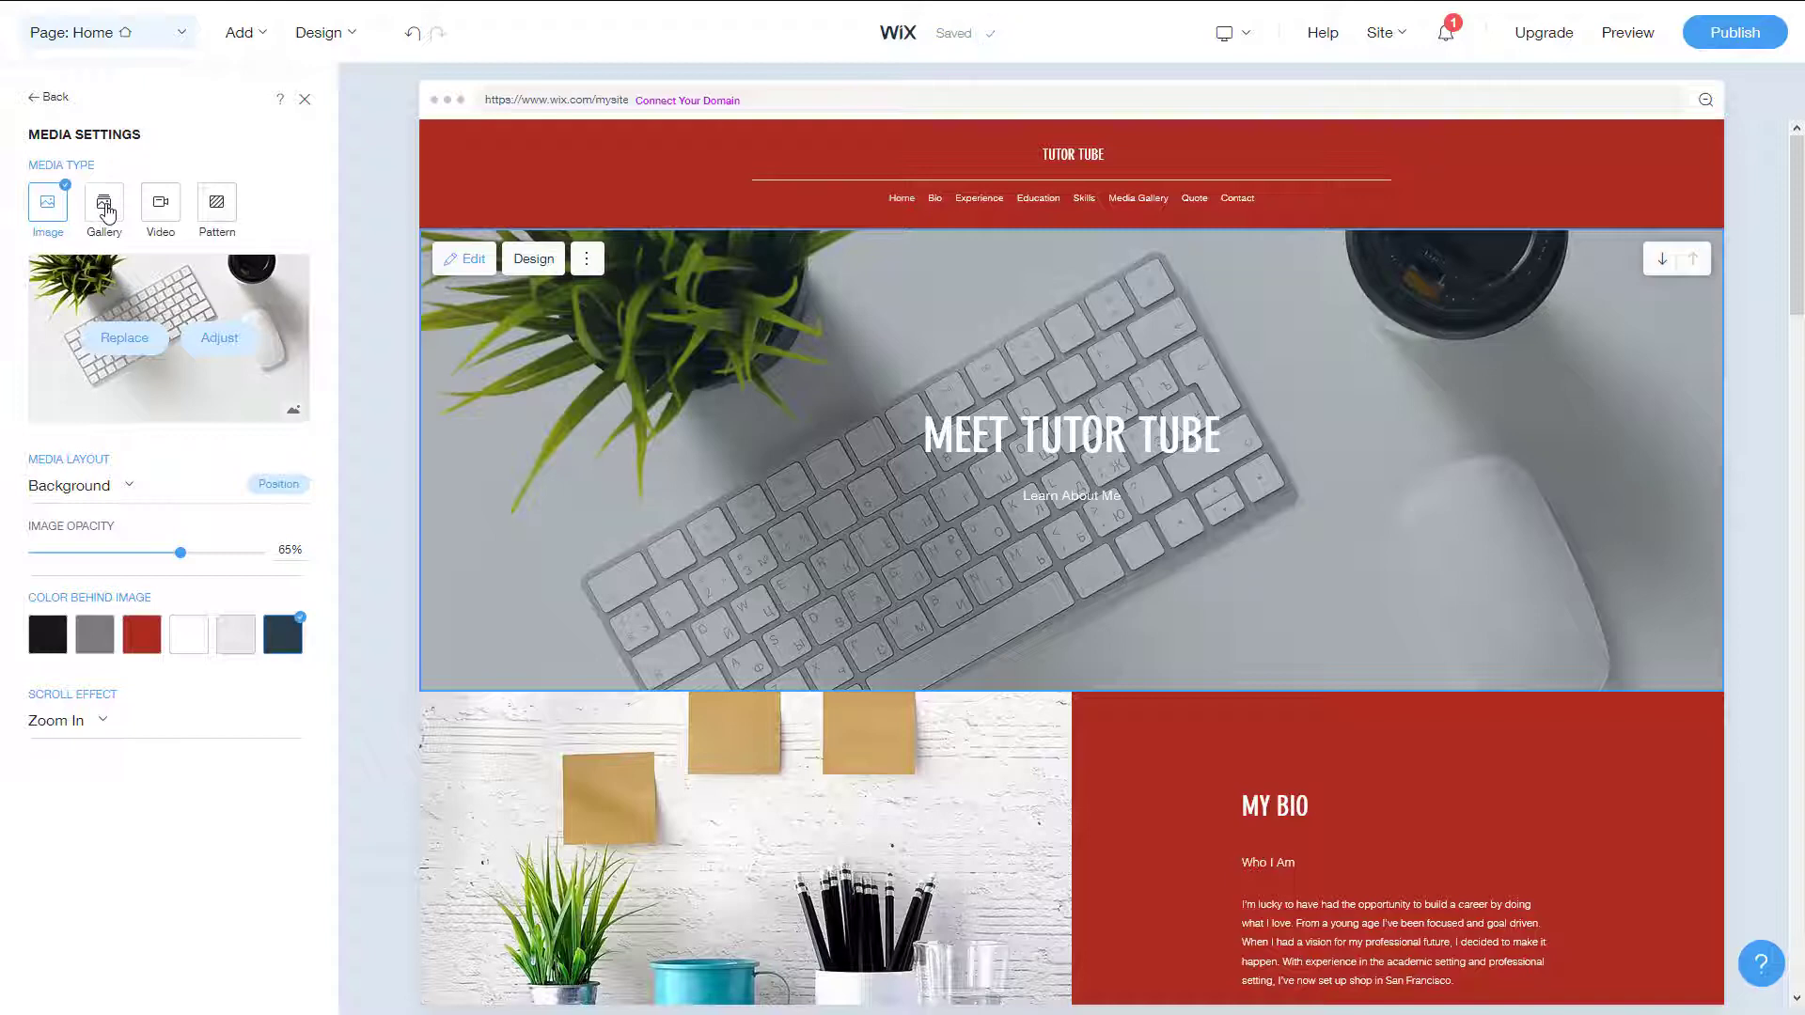
# Change the section's media type to Gallery and delete the fifth image, the desk with the computer, from it
pyautogui.click(108, 212)
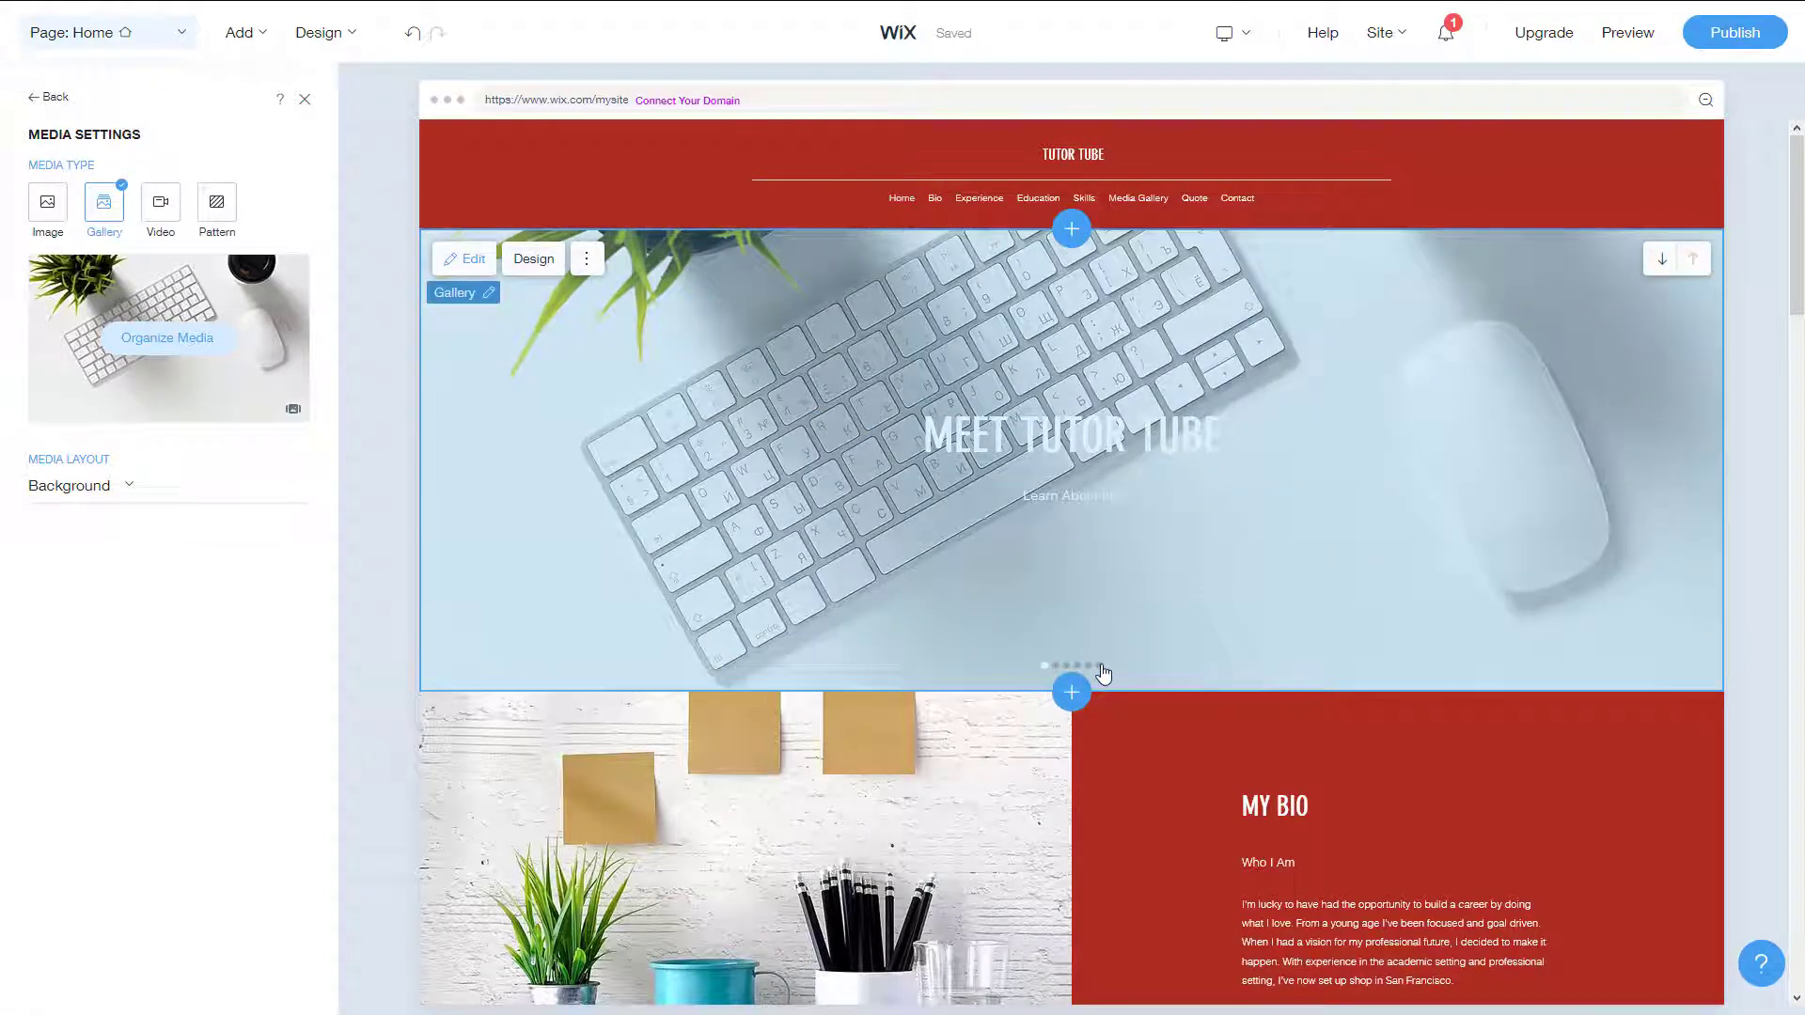
pyautogui.click(168, 343)
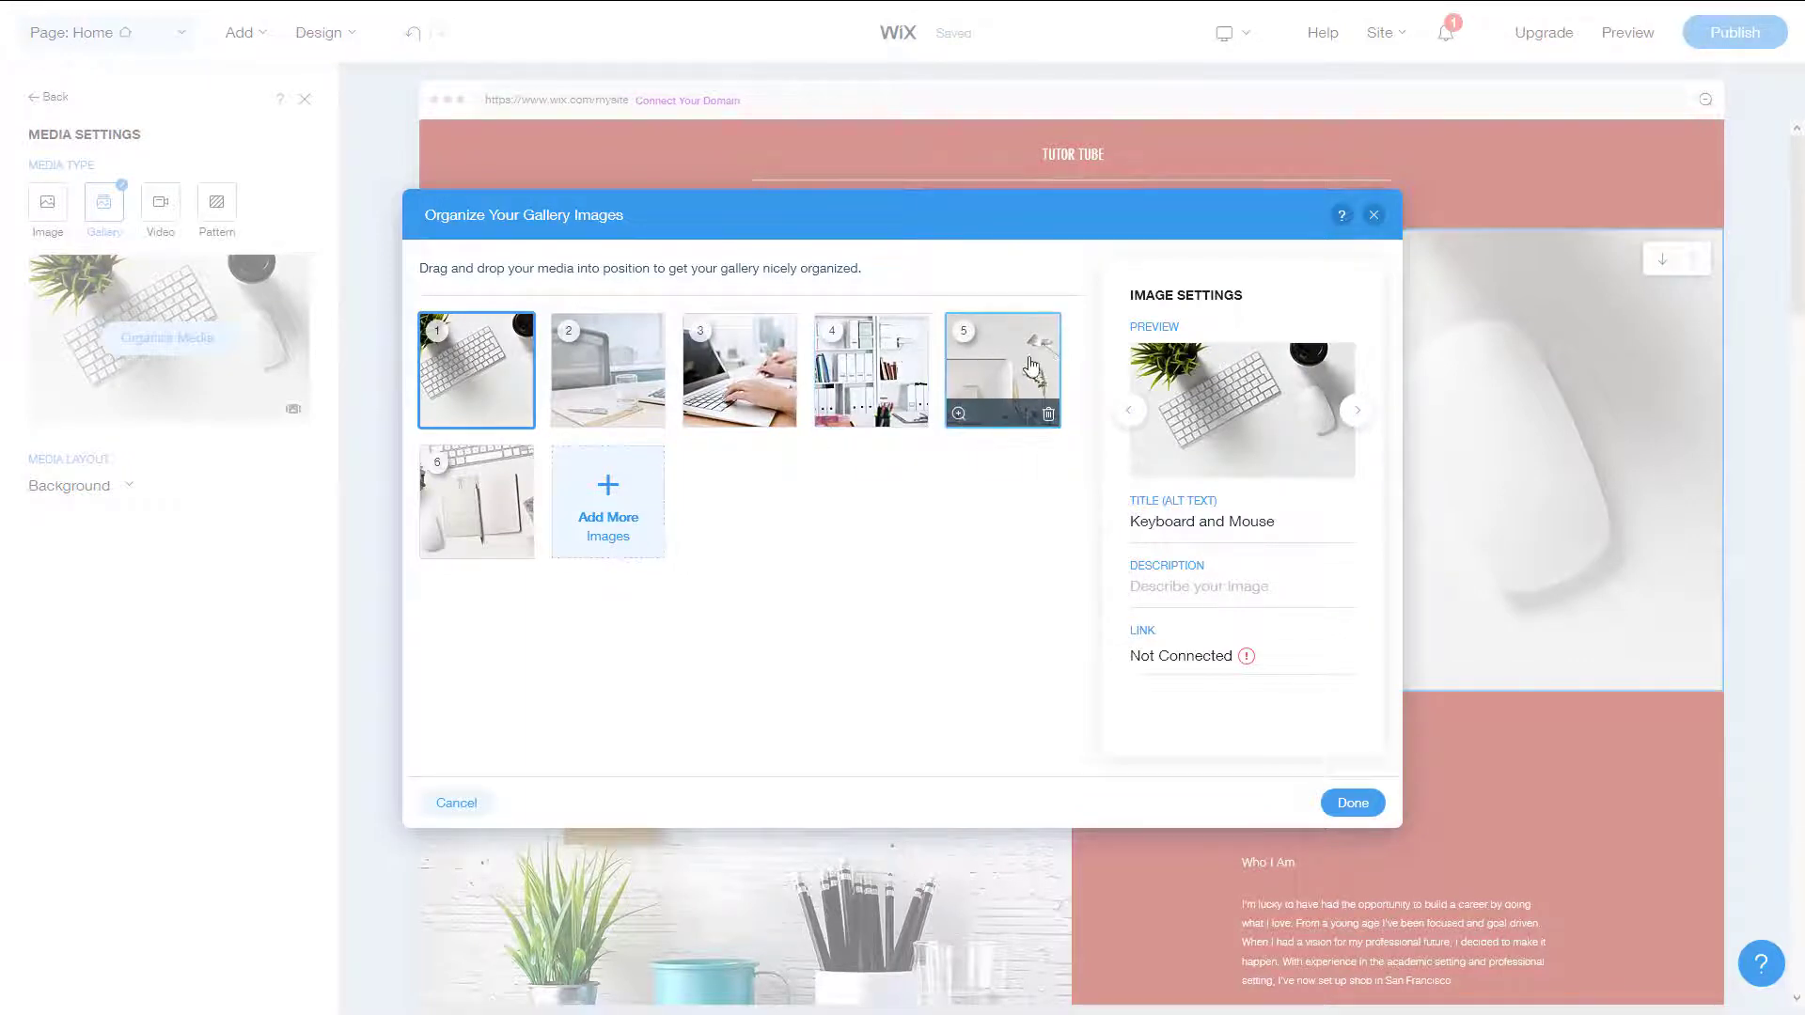
pyautogui.click(1049, 416)
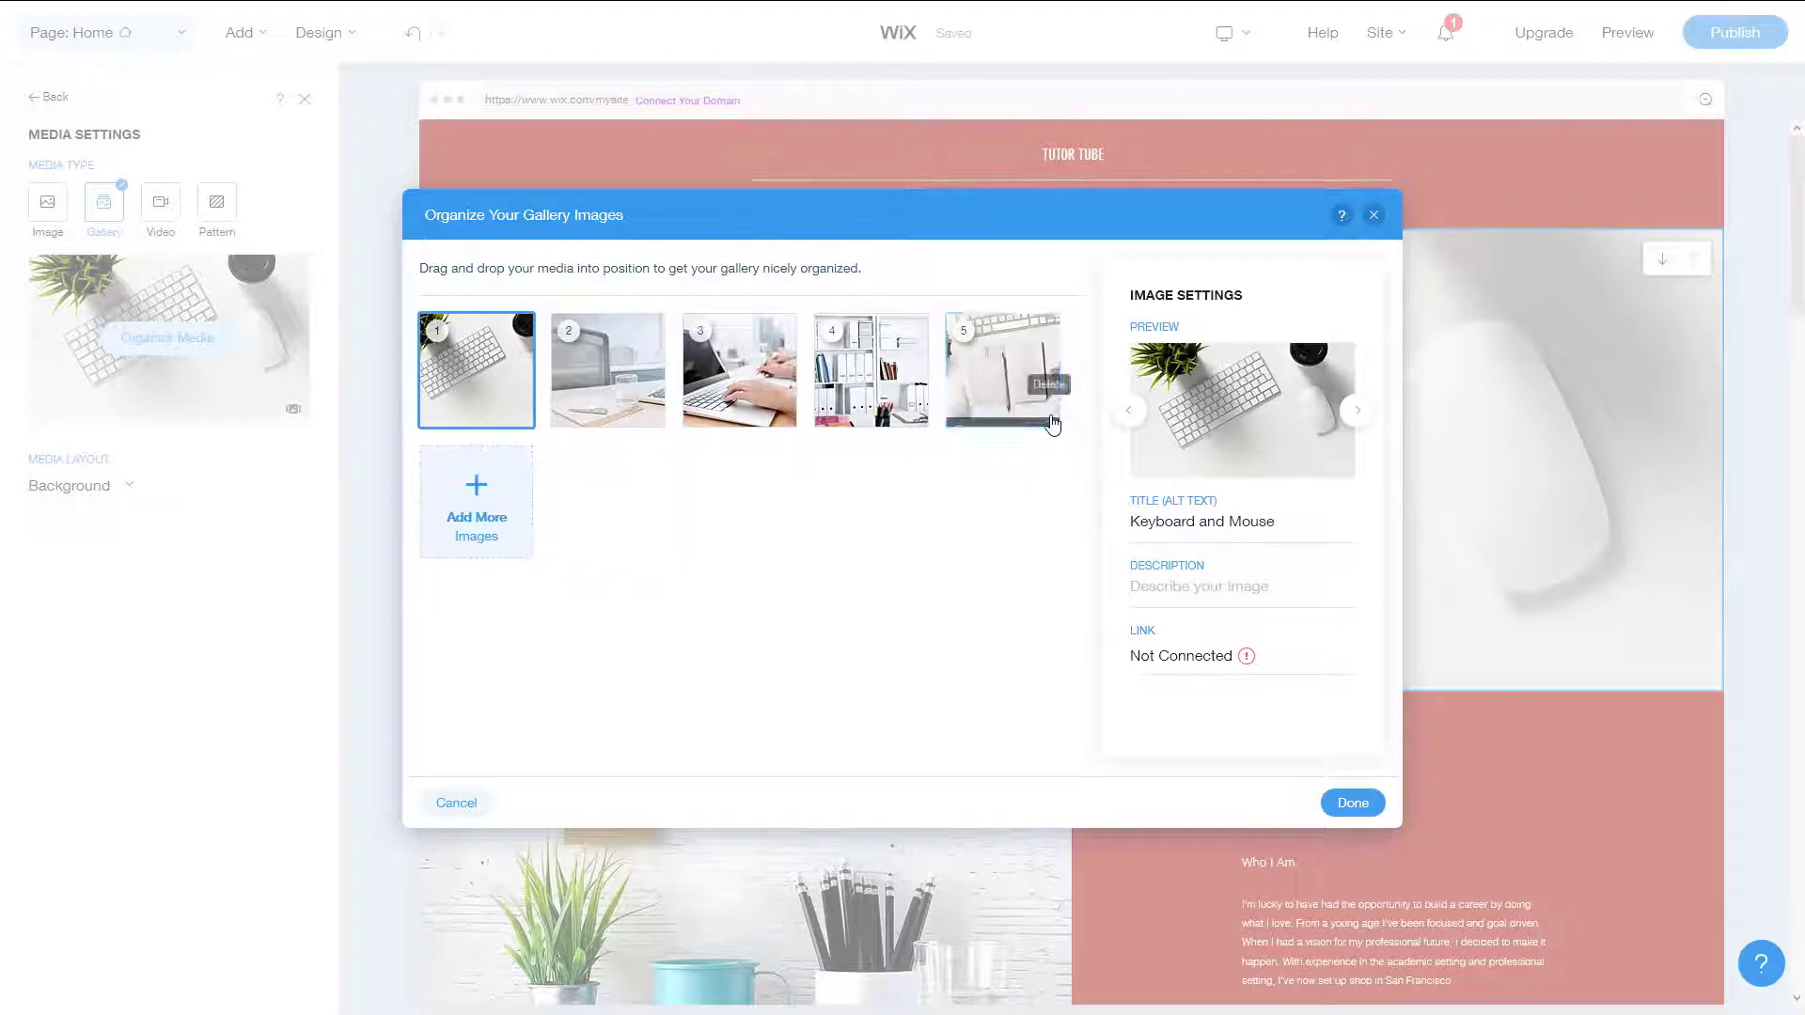
# Add the On the Phone picture from the Media from Wix collection to the gallery
pyautogui.click(479, 506)
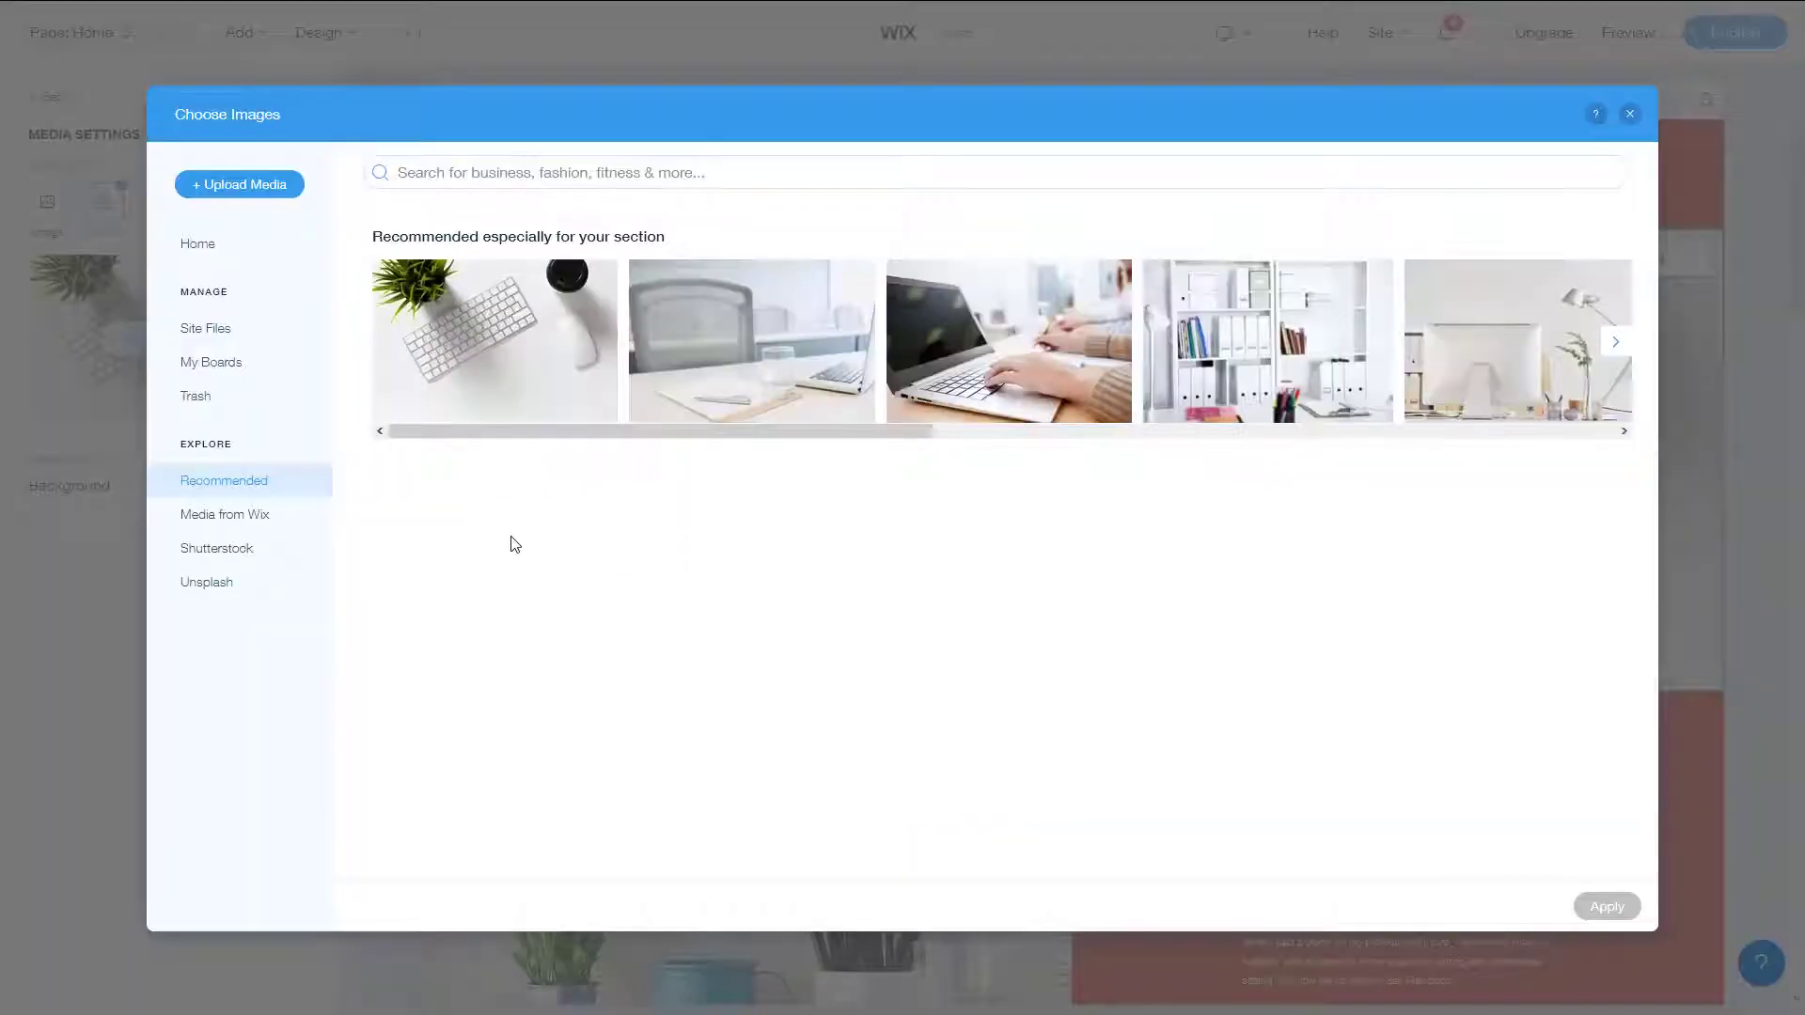
pyautogui.click(242, 516)
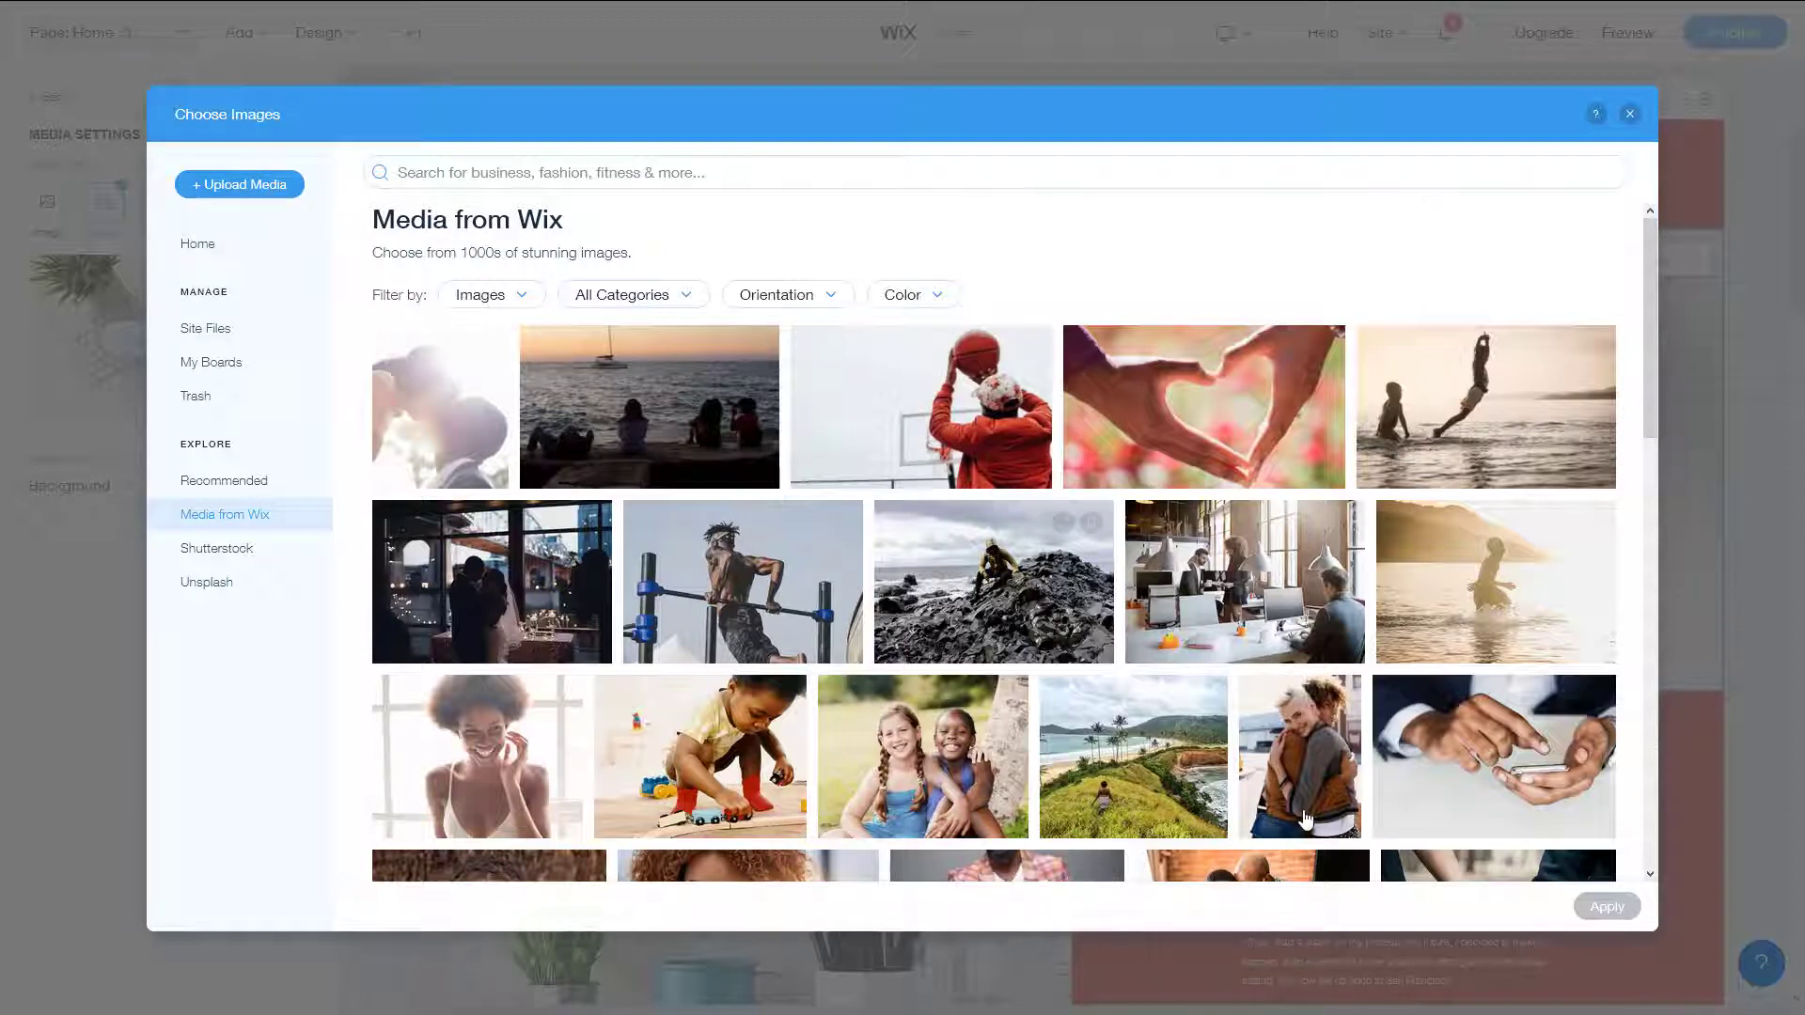
pyautogui.click(1504, 748)
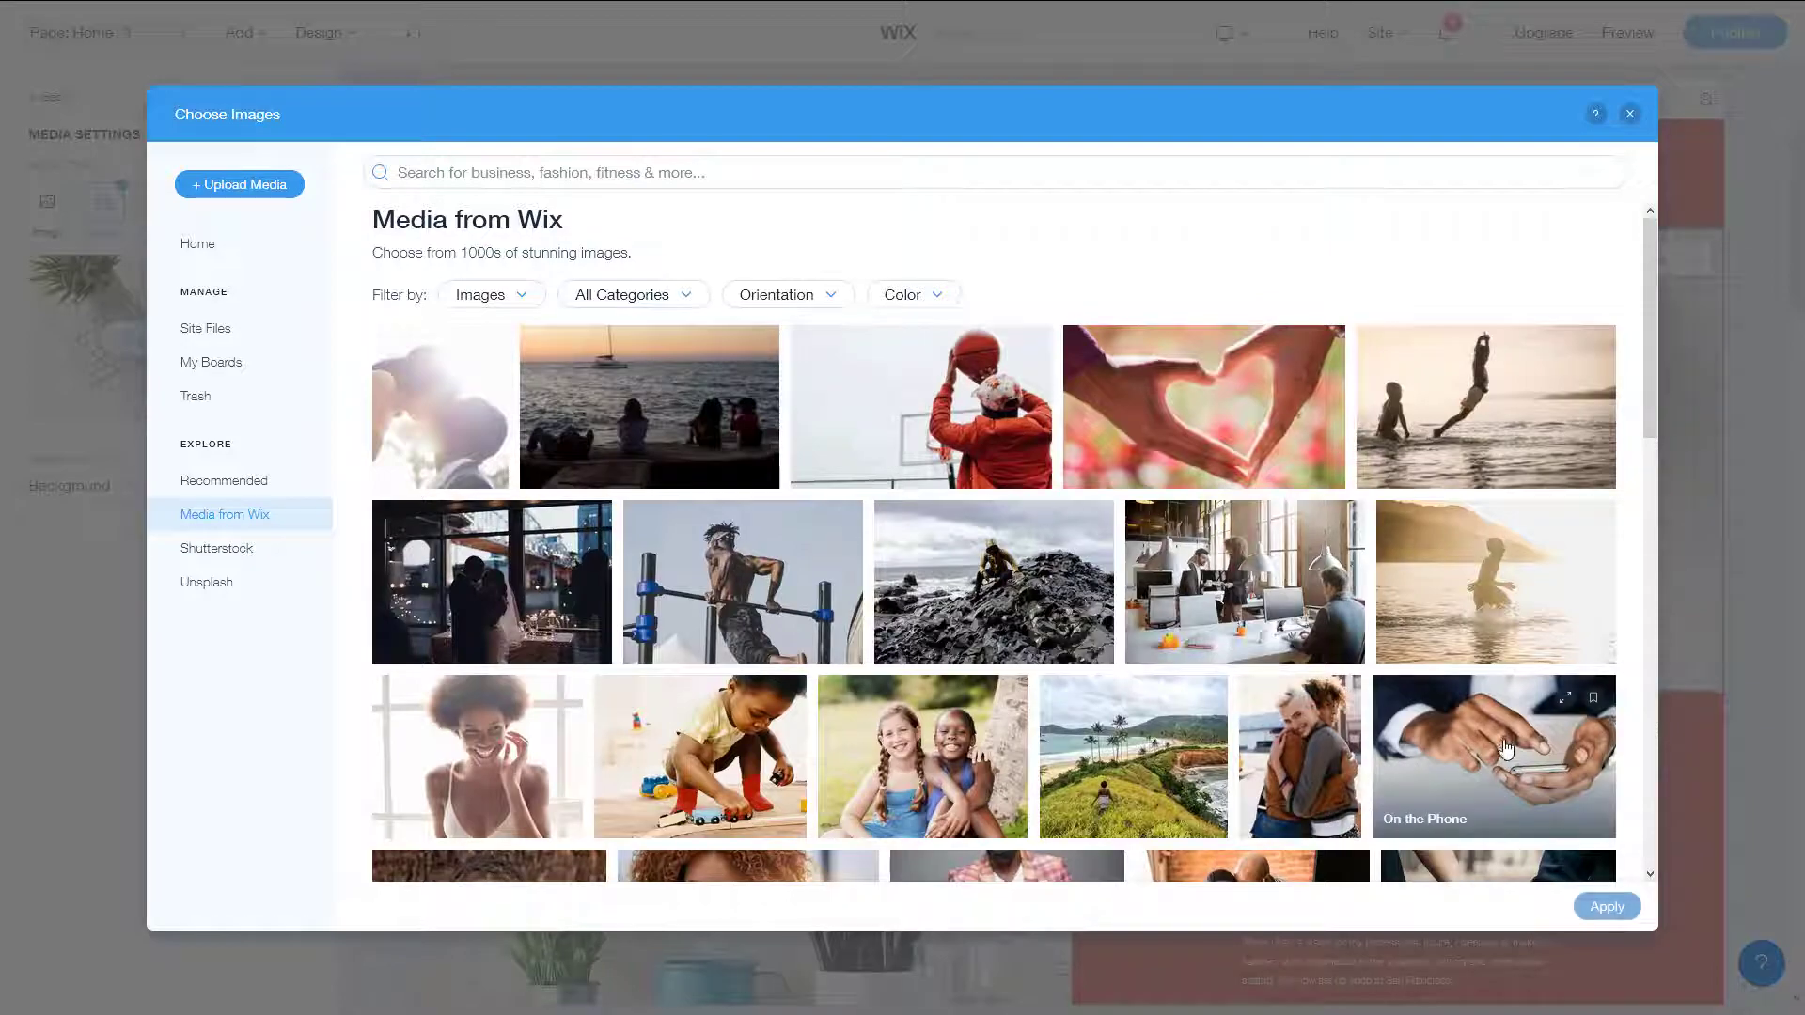
pyautogui.click(1608, 907)
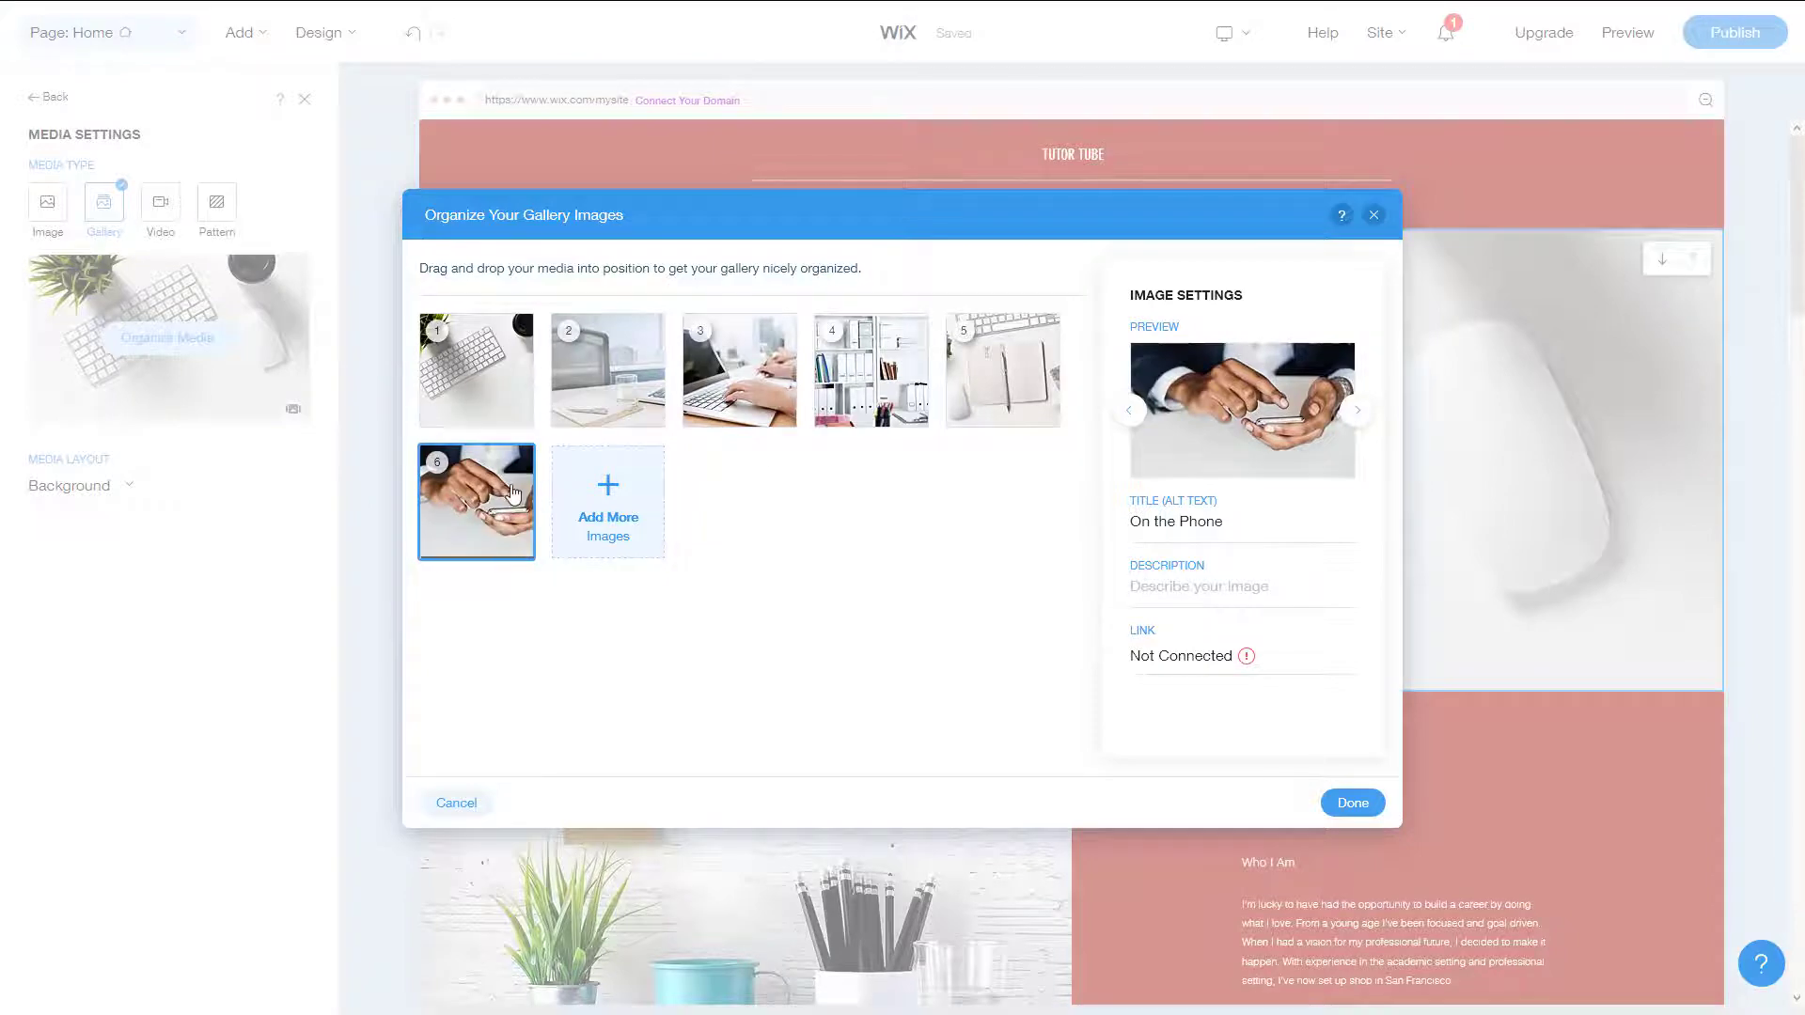
# Save the reorganized gallery images and preview the site with the gallery in the welcome section
pyautogui.click(1358, 800)
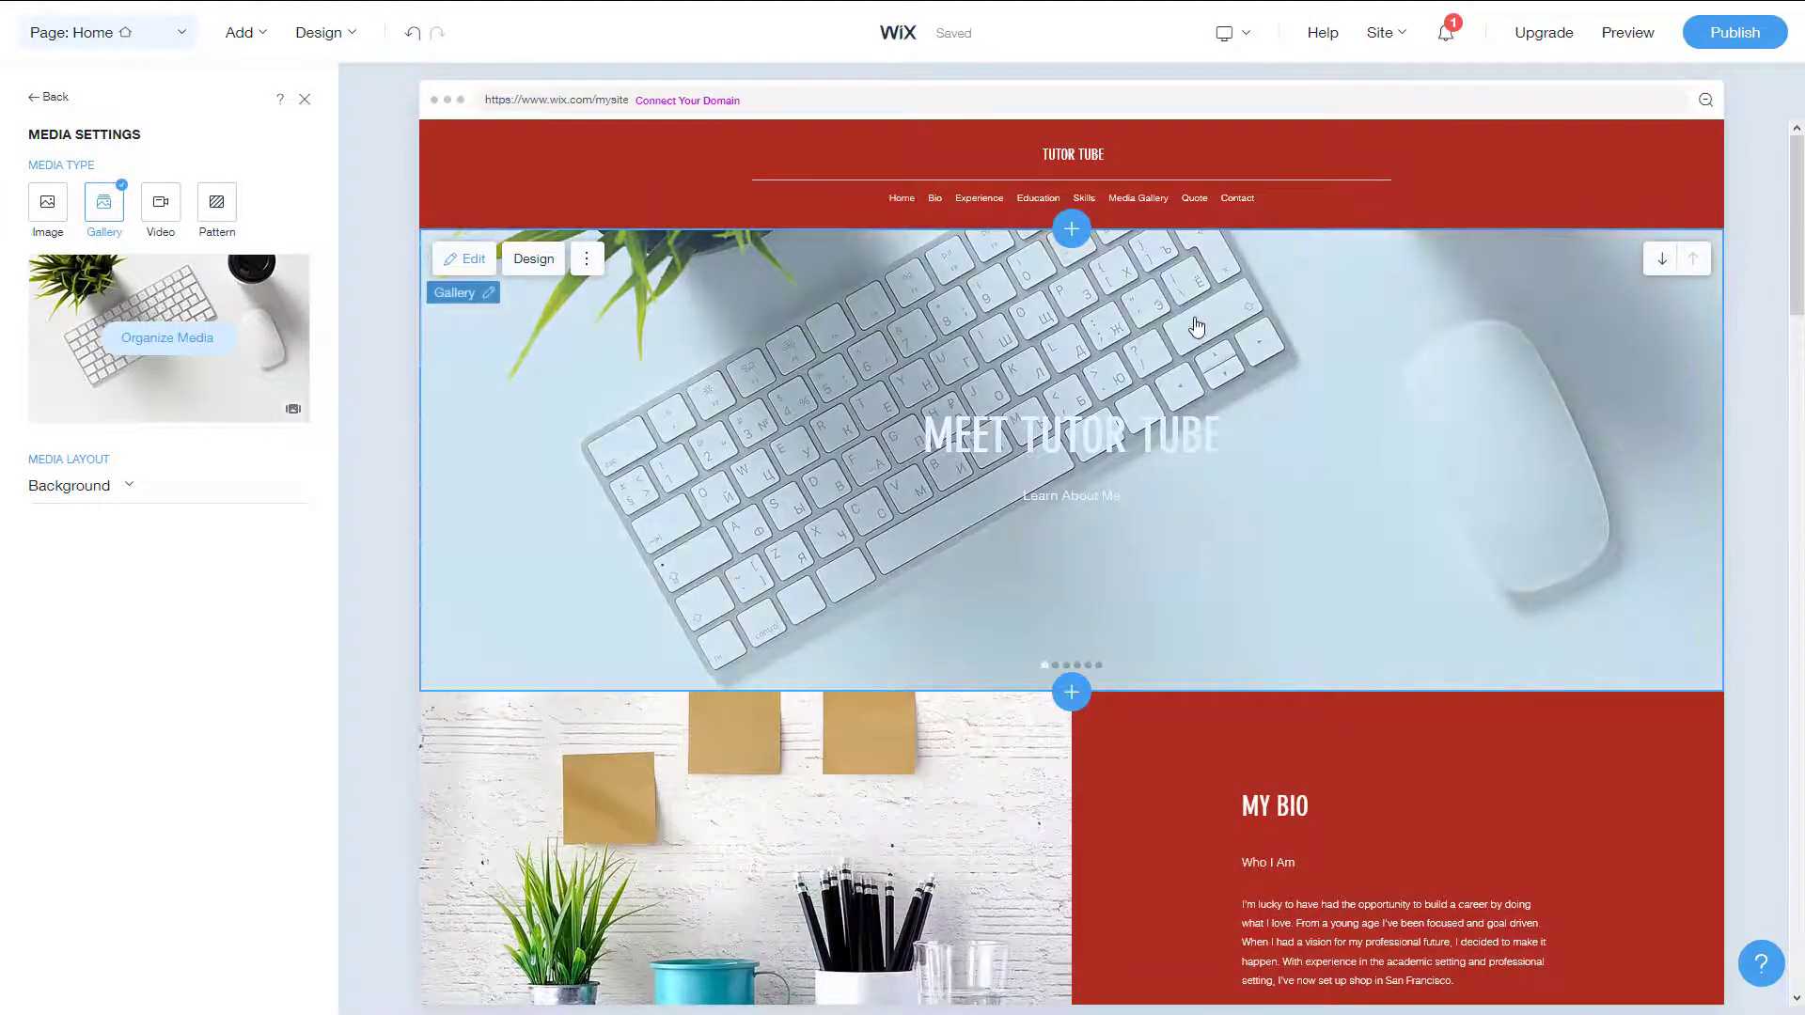
pyautogui.click(1629, 34)
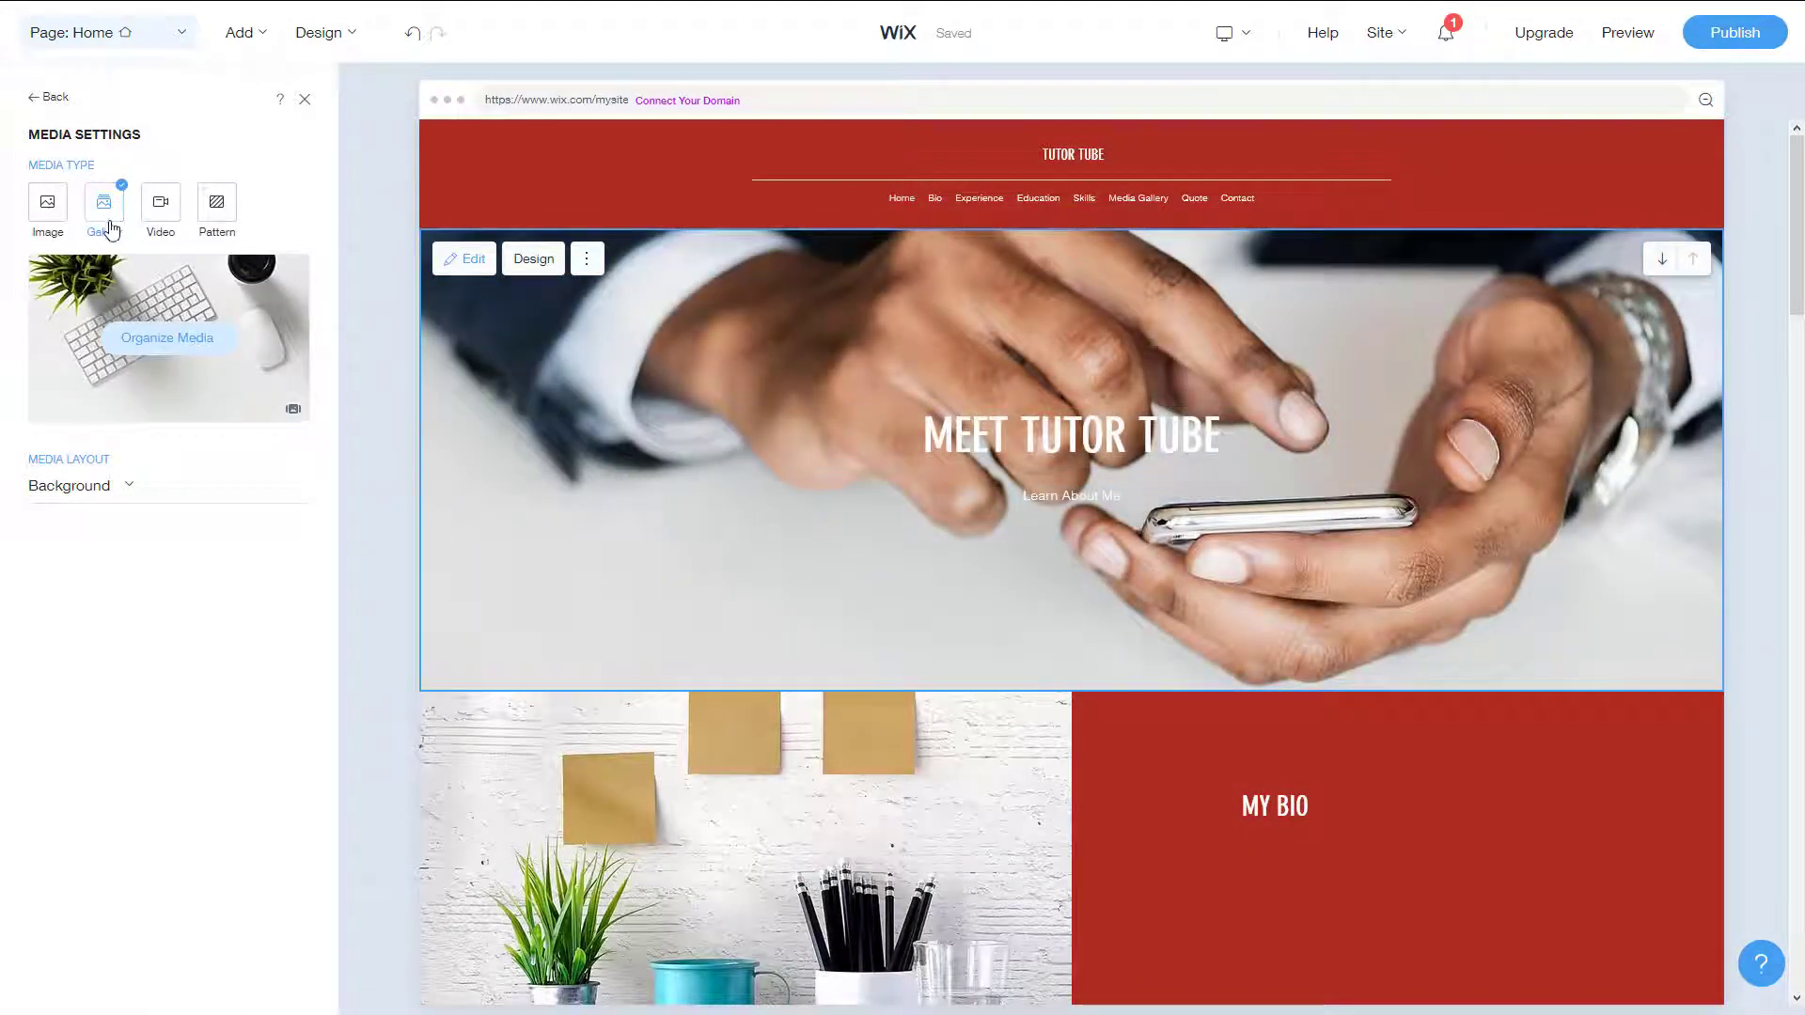
# Try the Strip layout for the gallery, then set the media layout back to Background
pyautogui.click(131, 487)
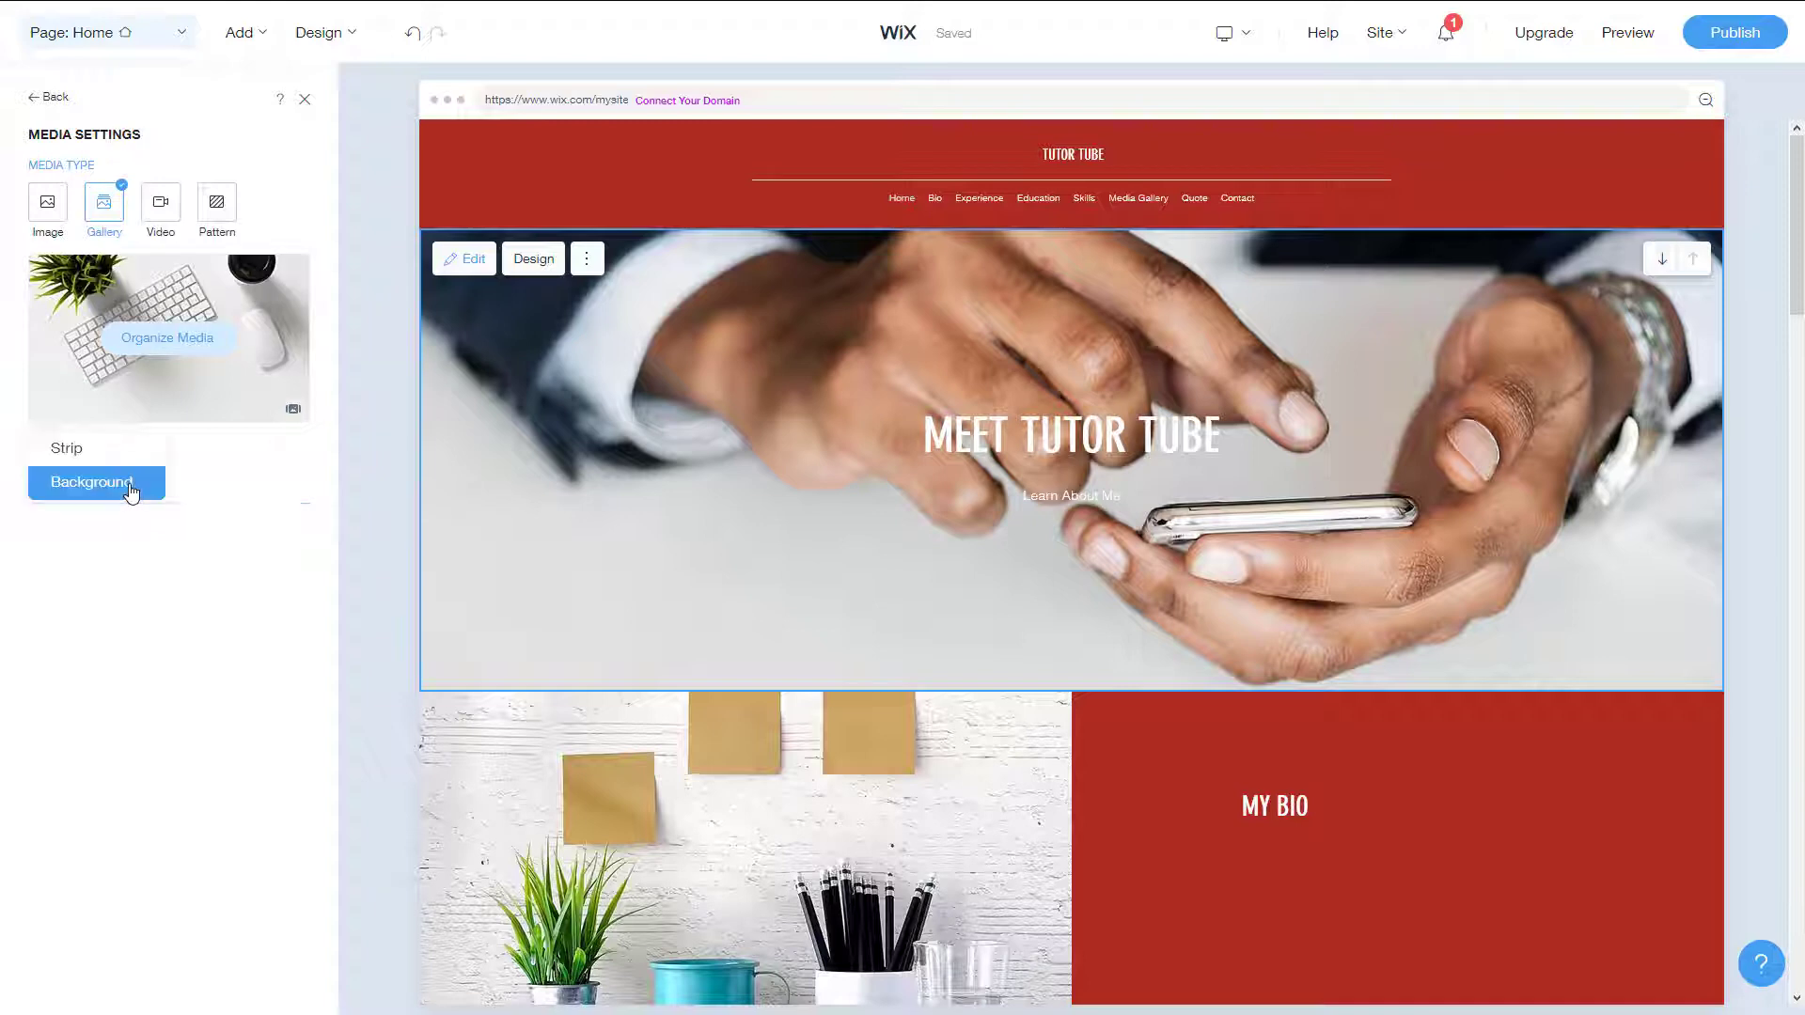
pyautogui.click(80, 451)
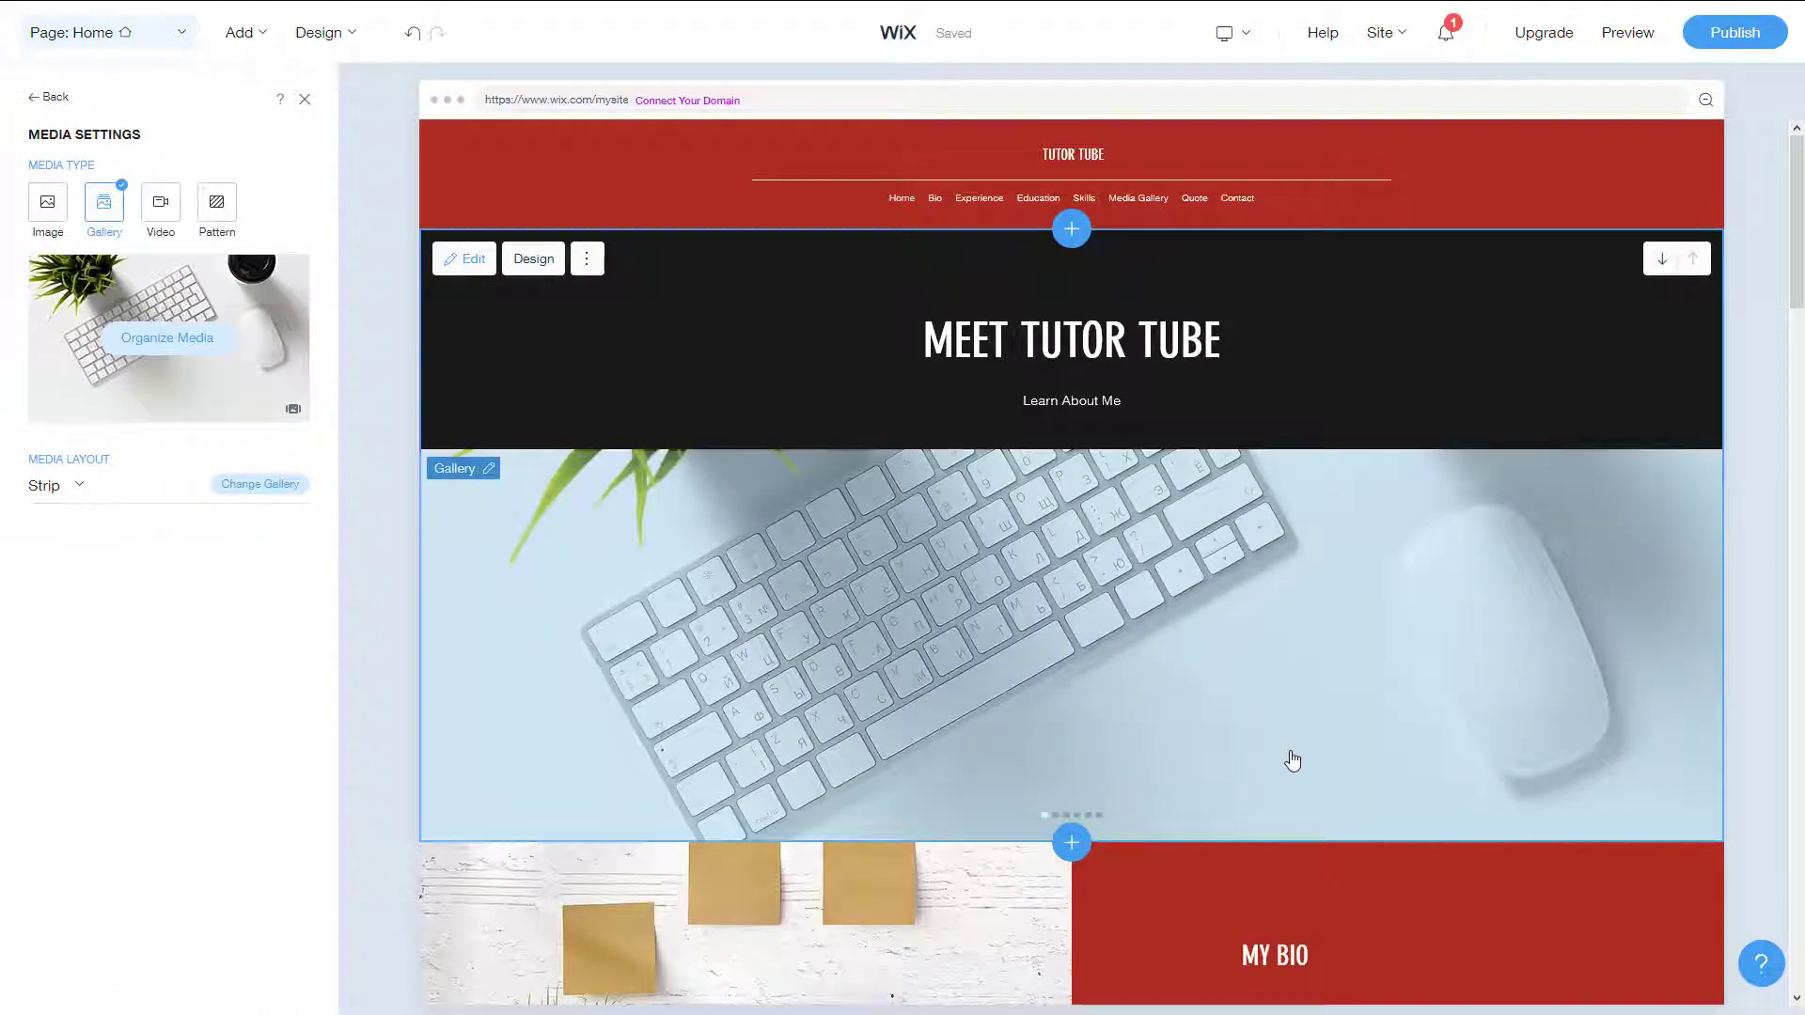
pyautogui.click(63, 498)
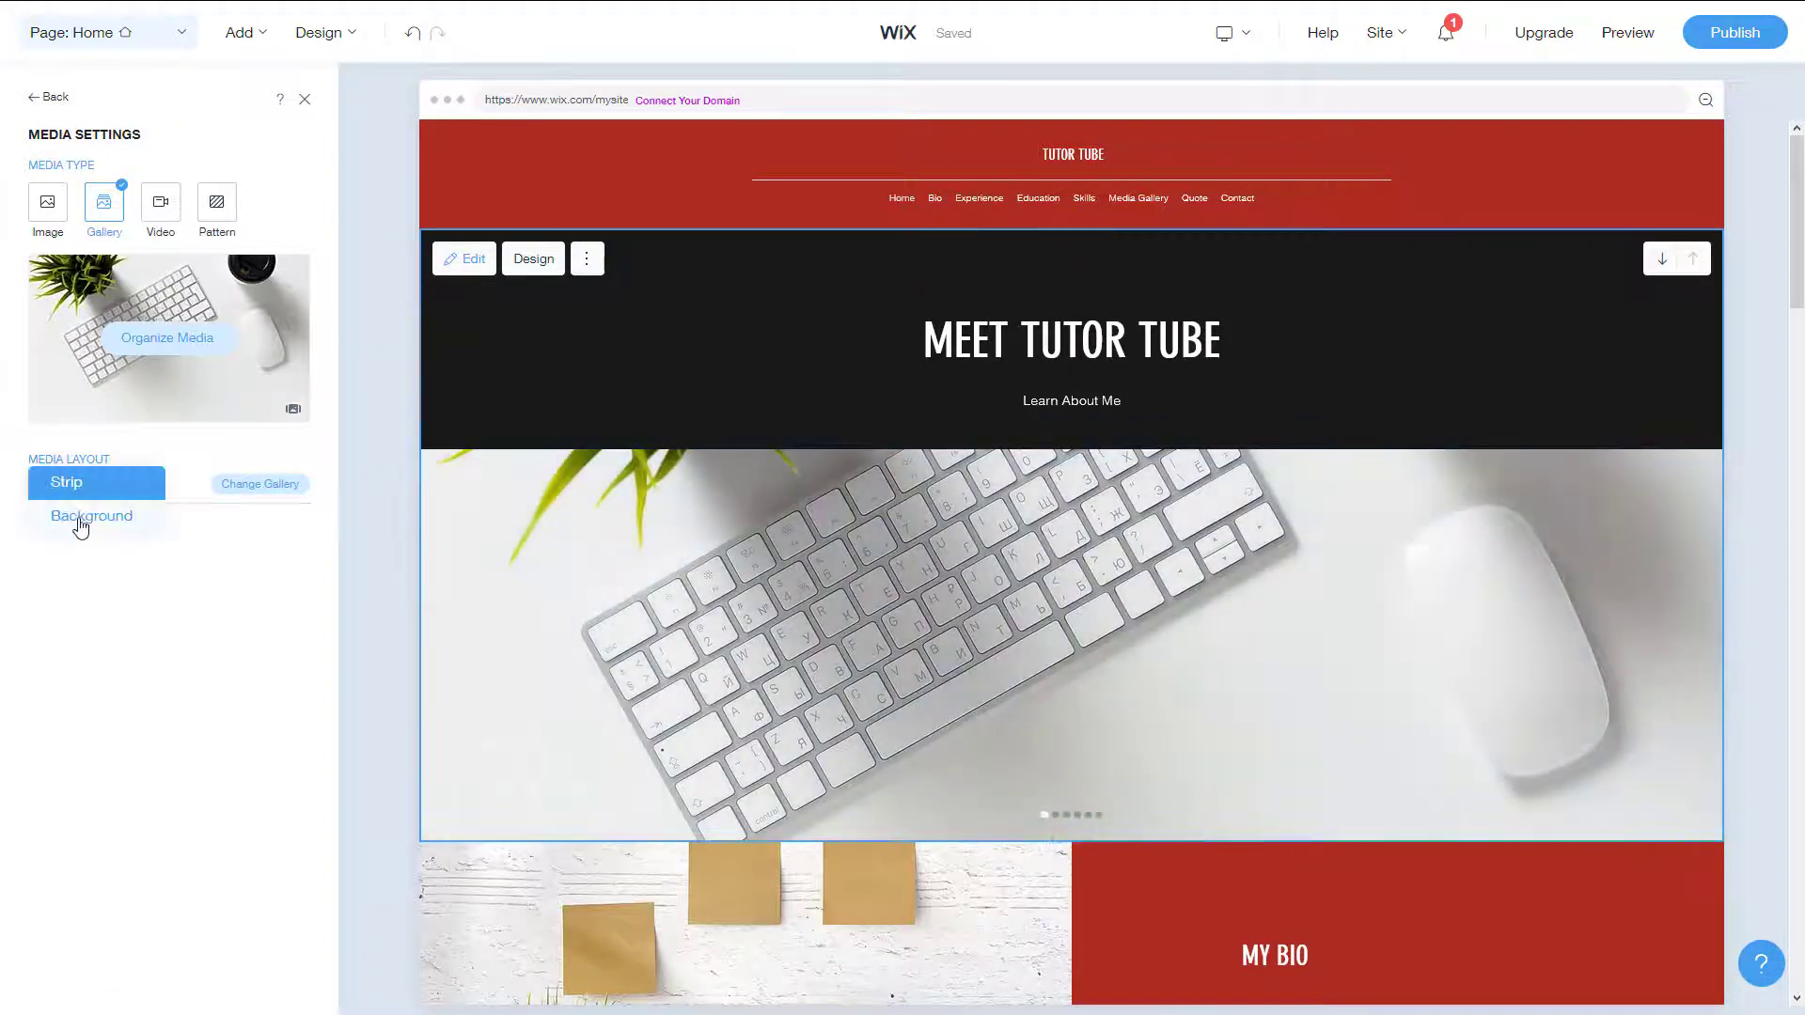
pyautogui.click(88, 516)
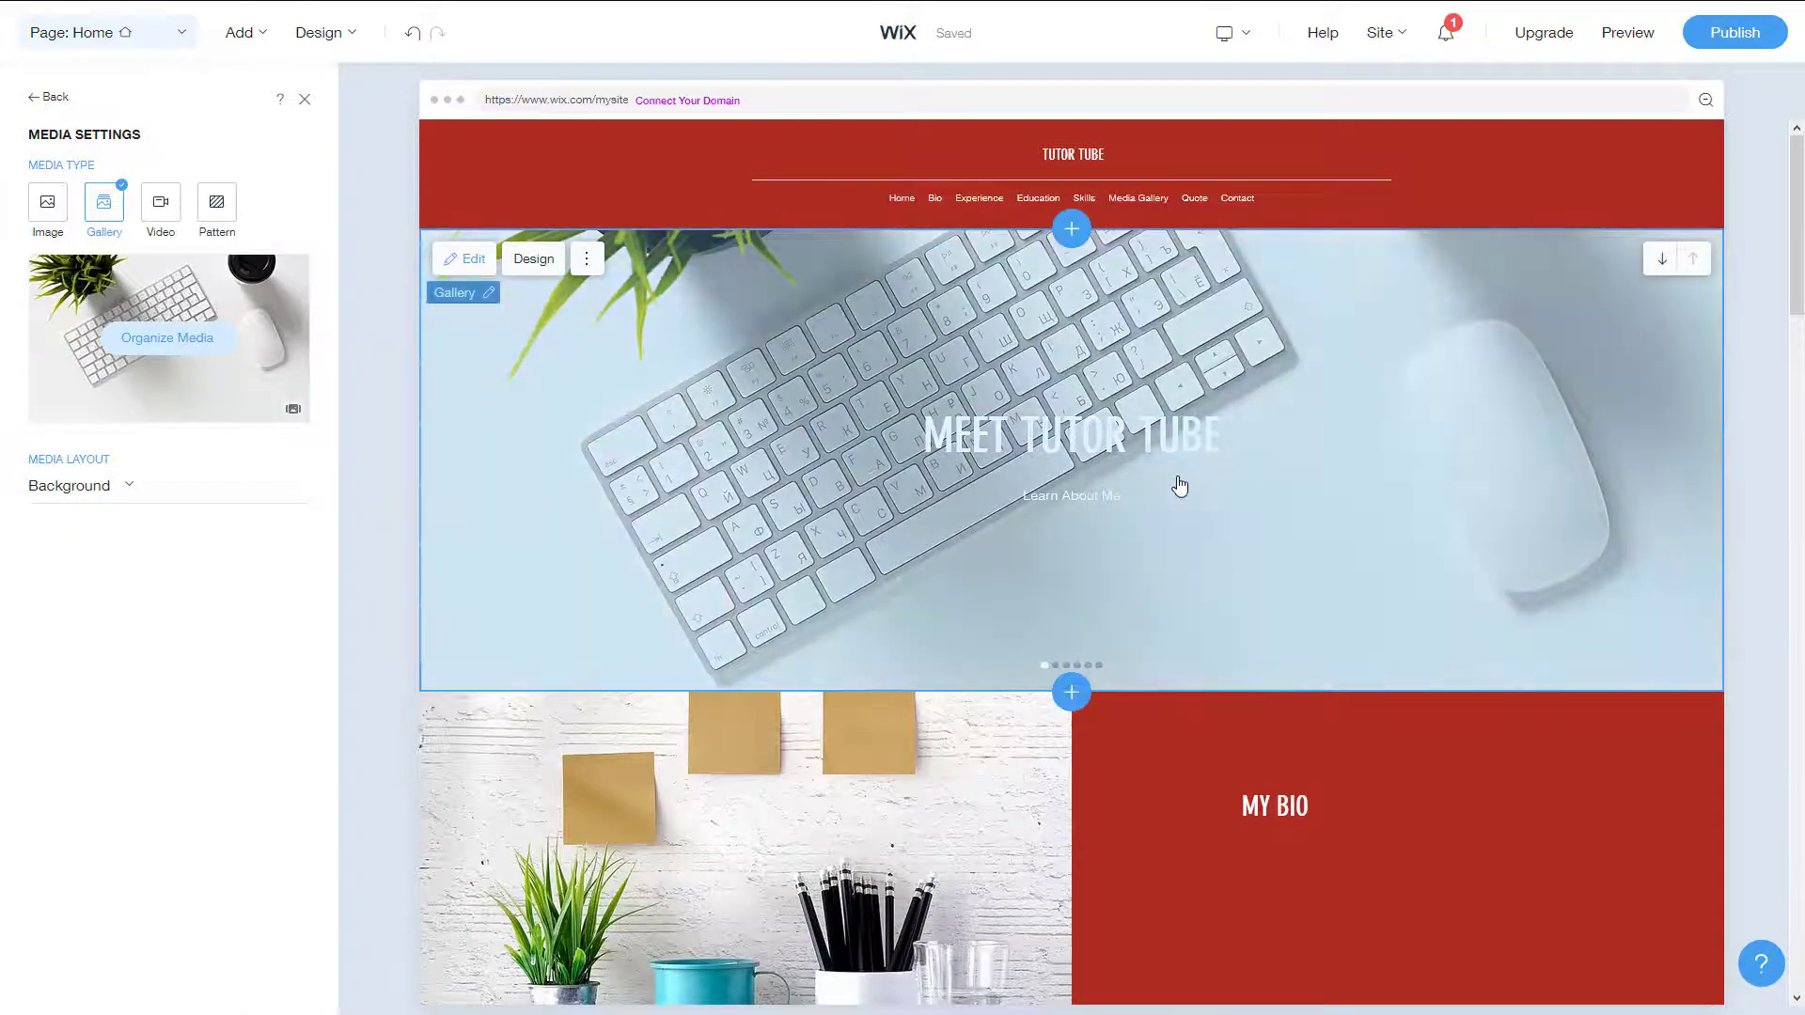
# Change the welcome section's media type to Pattern and check the available scroll effects, leaving it at None
pyautogui.click(217, 206)
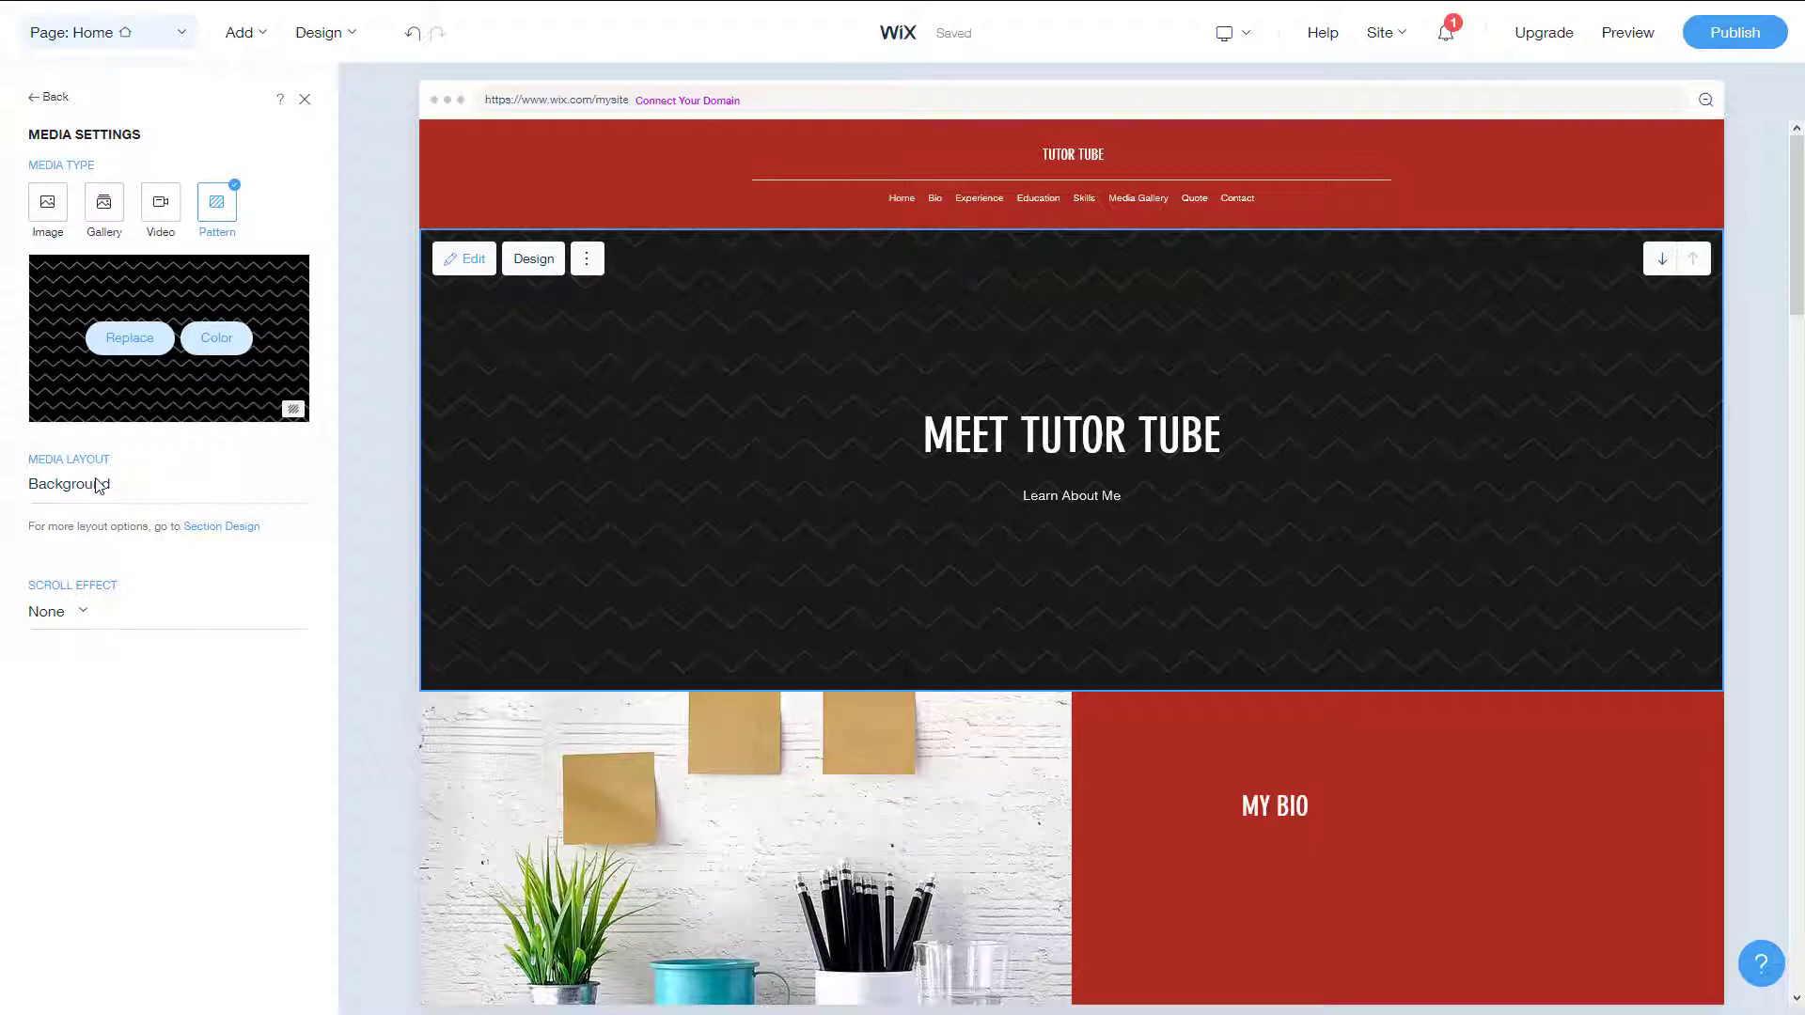
pyautogui.click(81, 612)
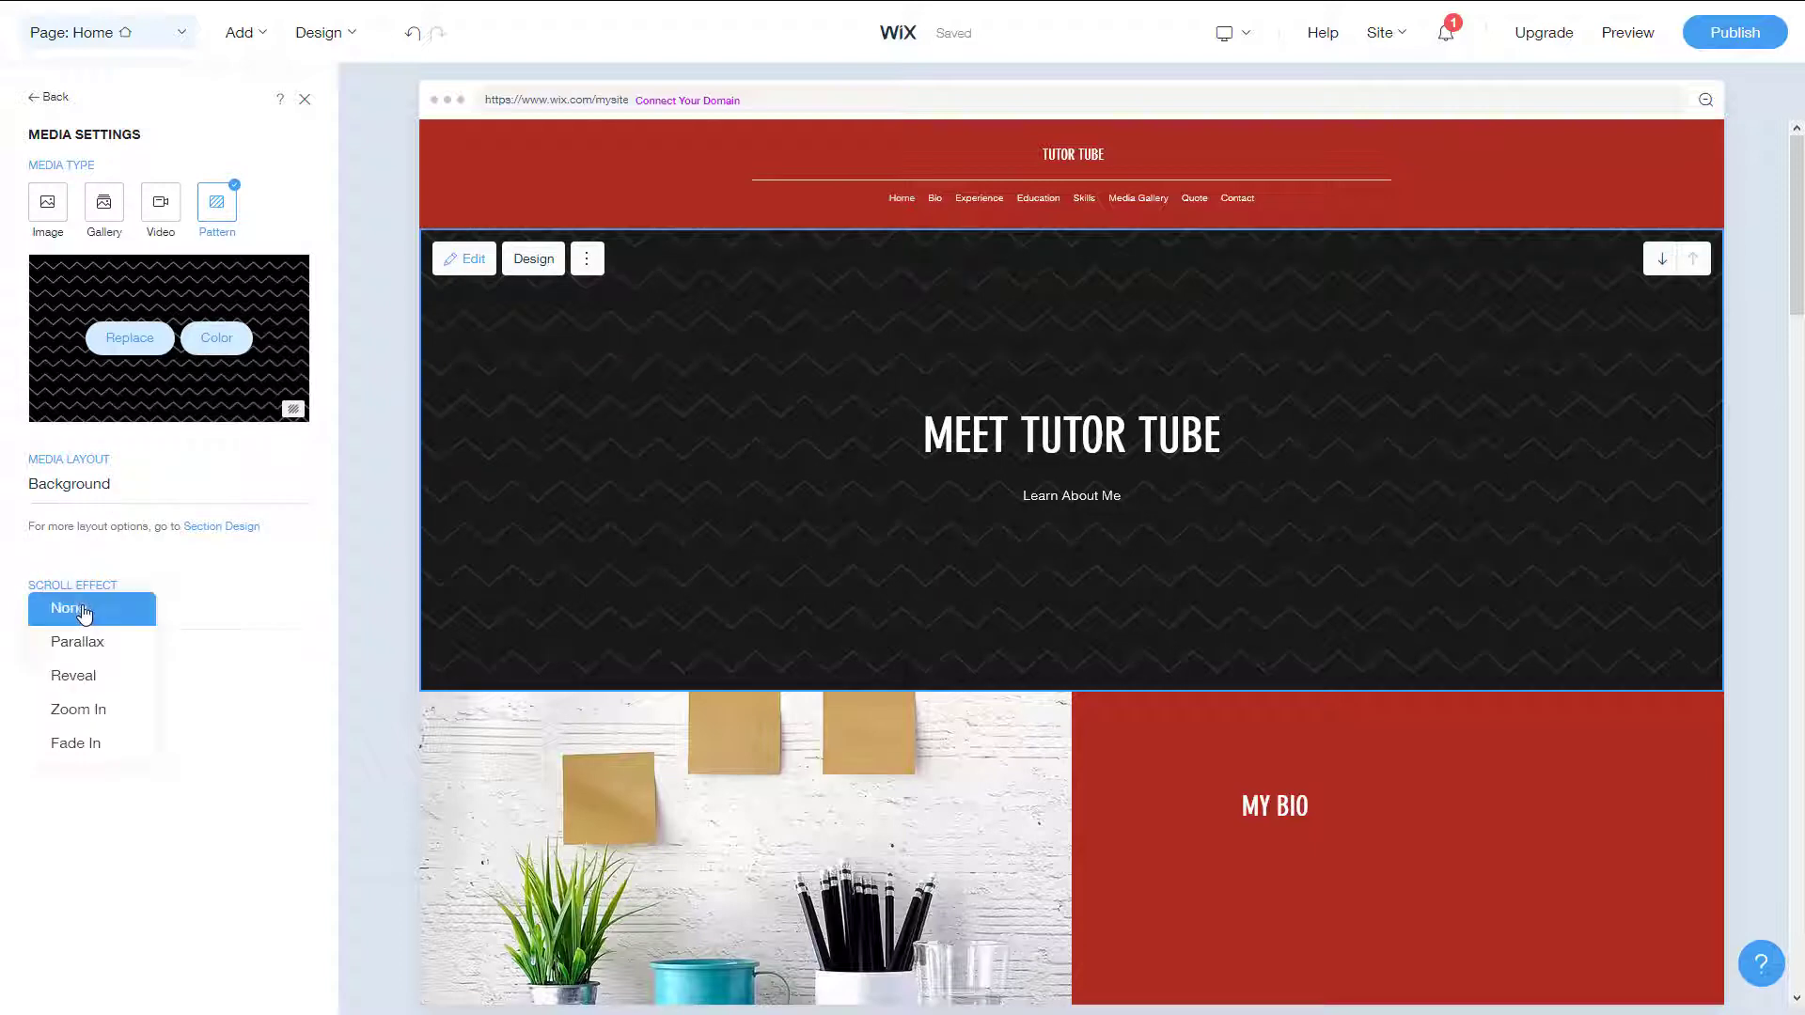
pyautogui.click(232, 835)
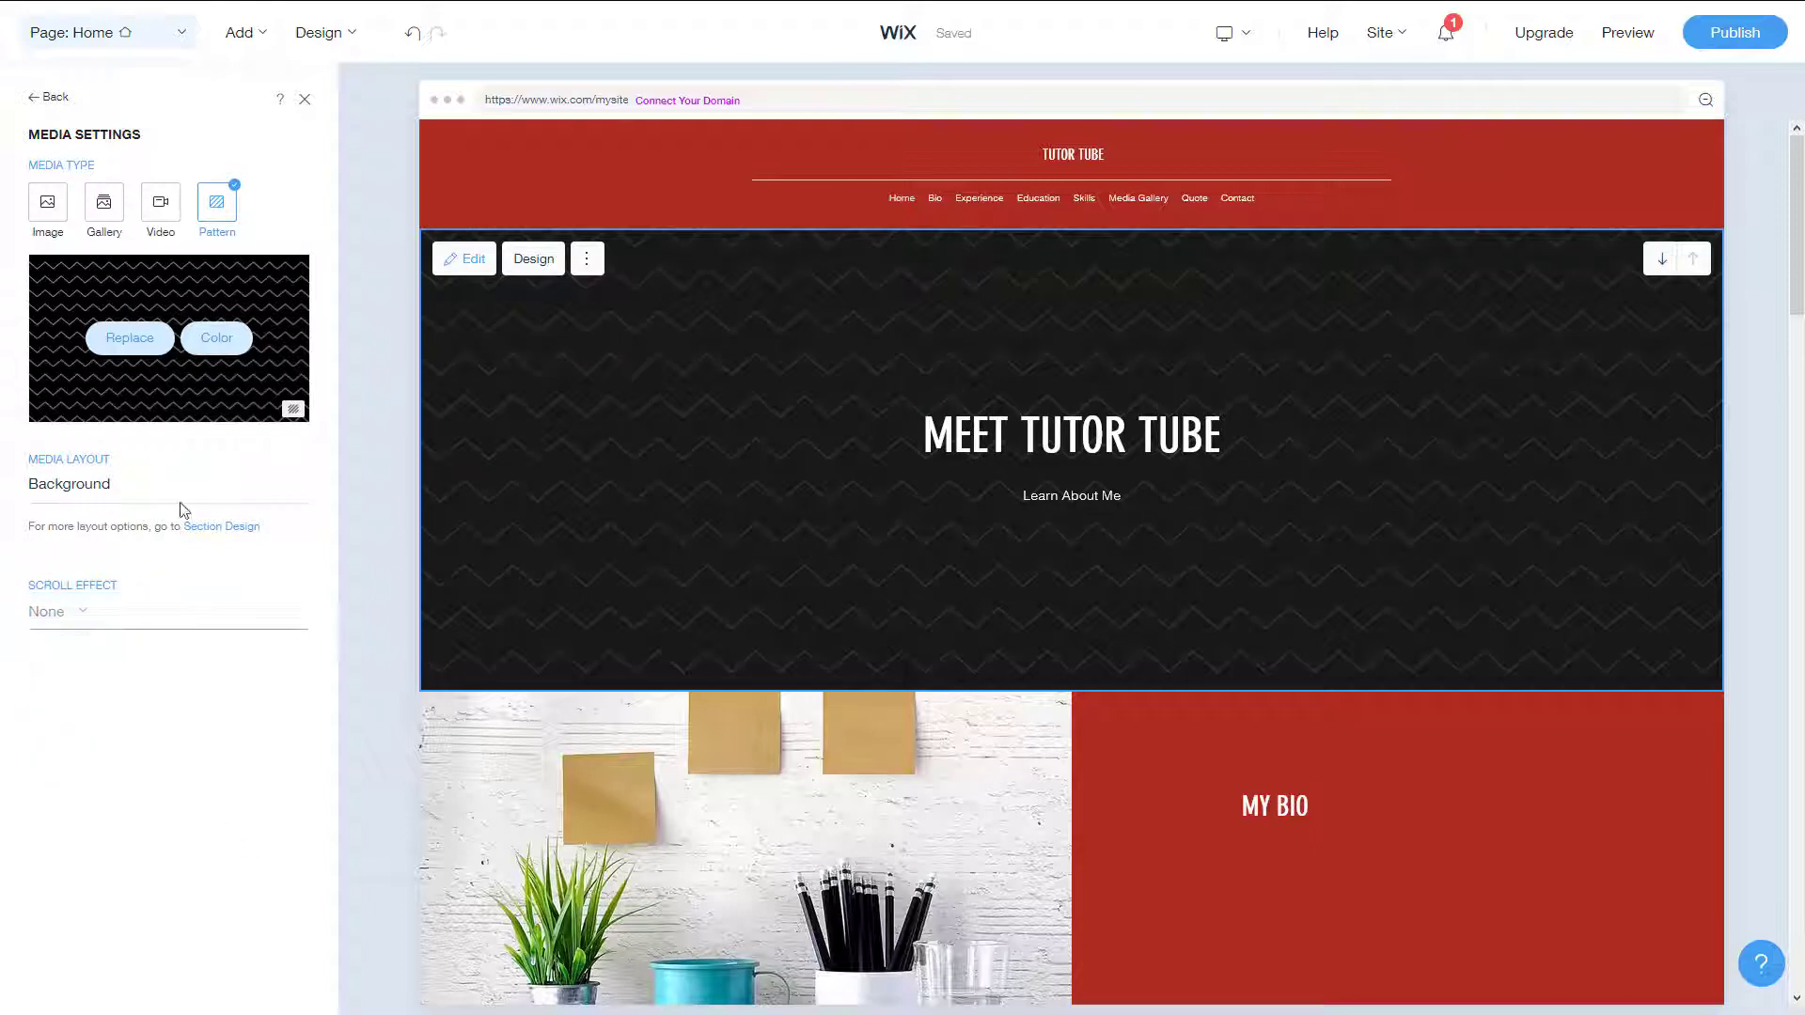
# Apply the white color combination with the red title to the welcome section
pyautogui.click(208, 343)
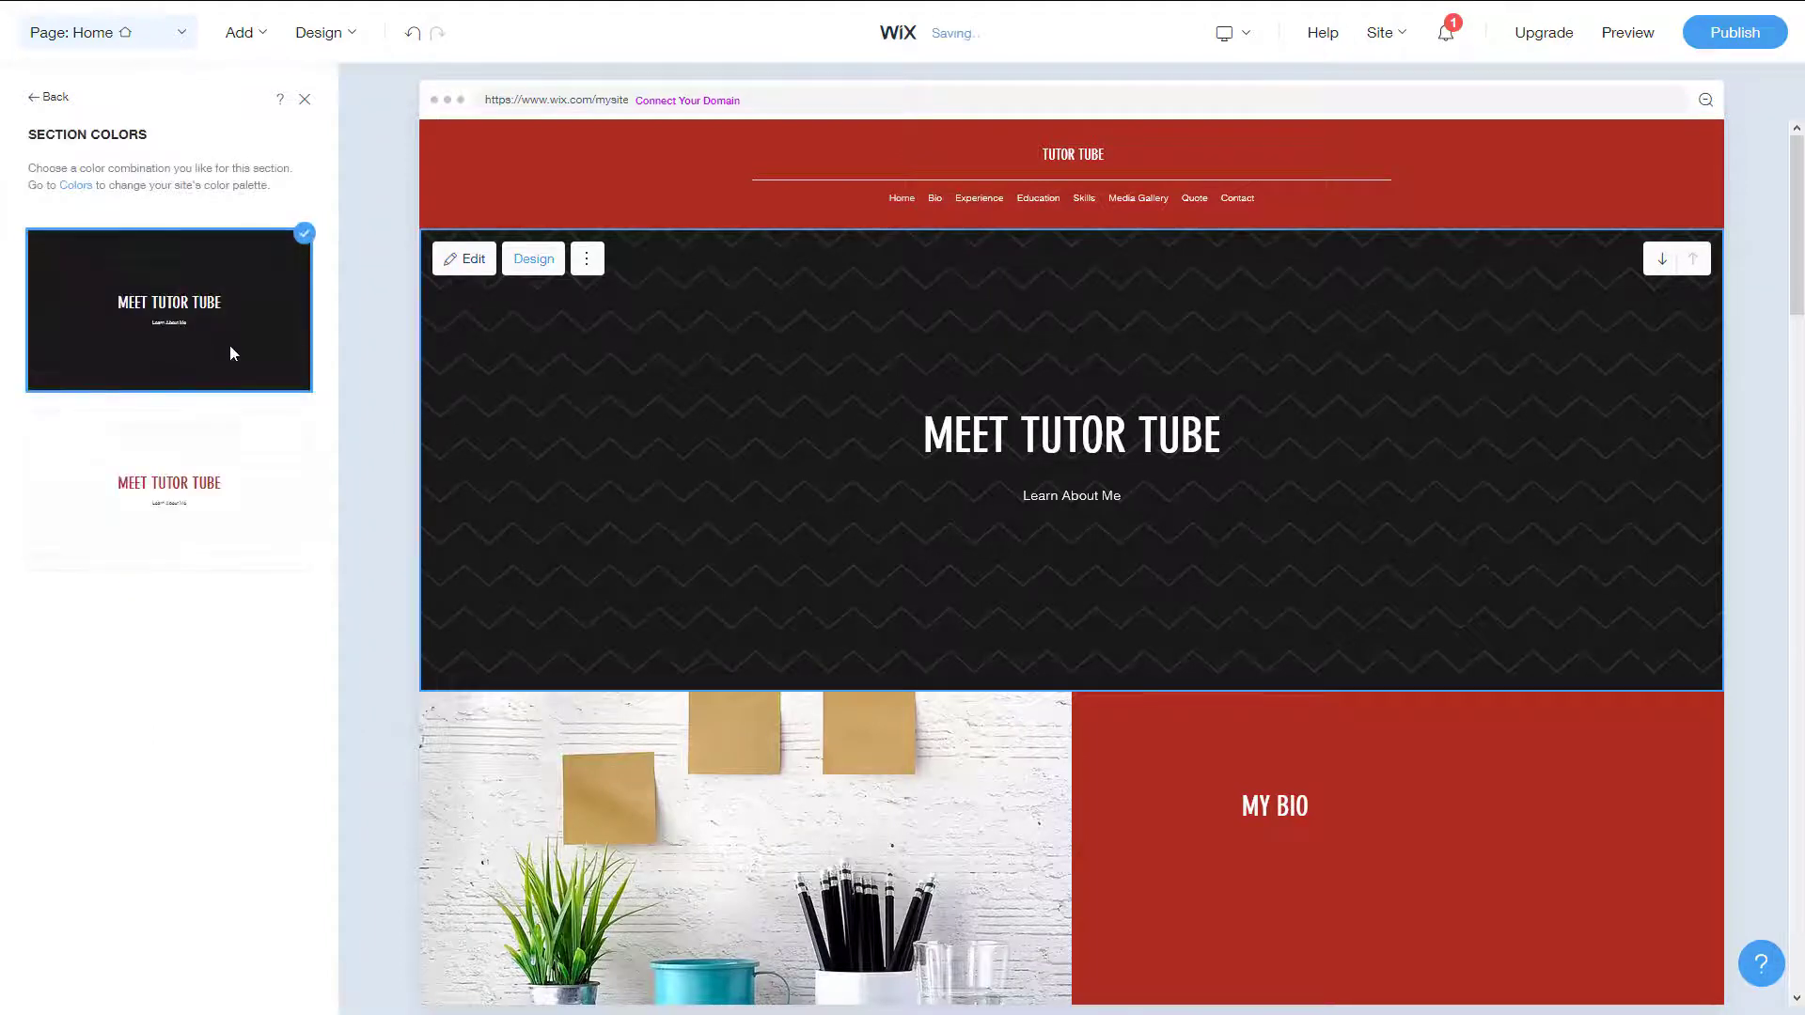
pyautogui.click(235, 481)
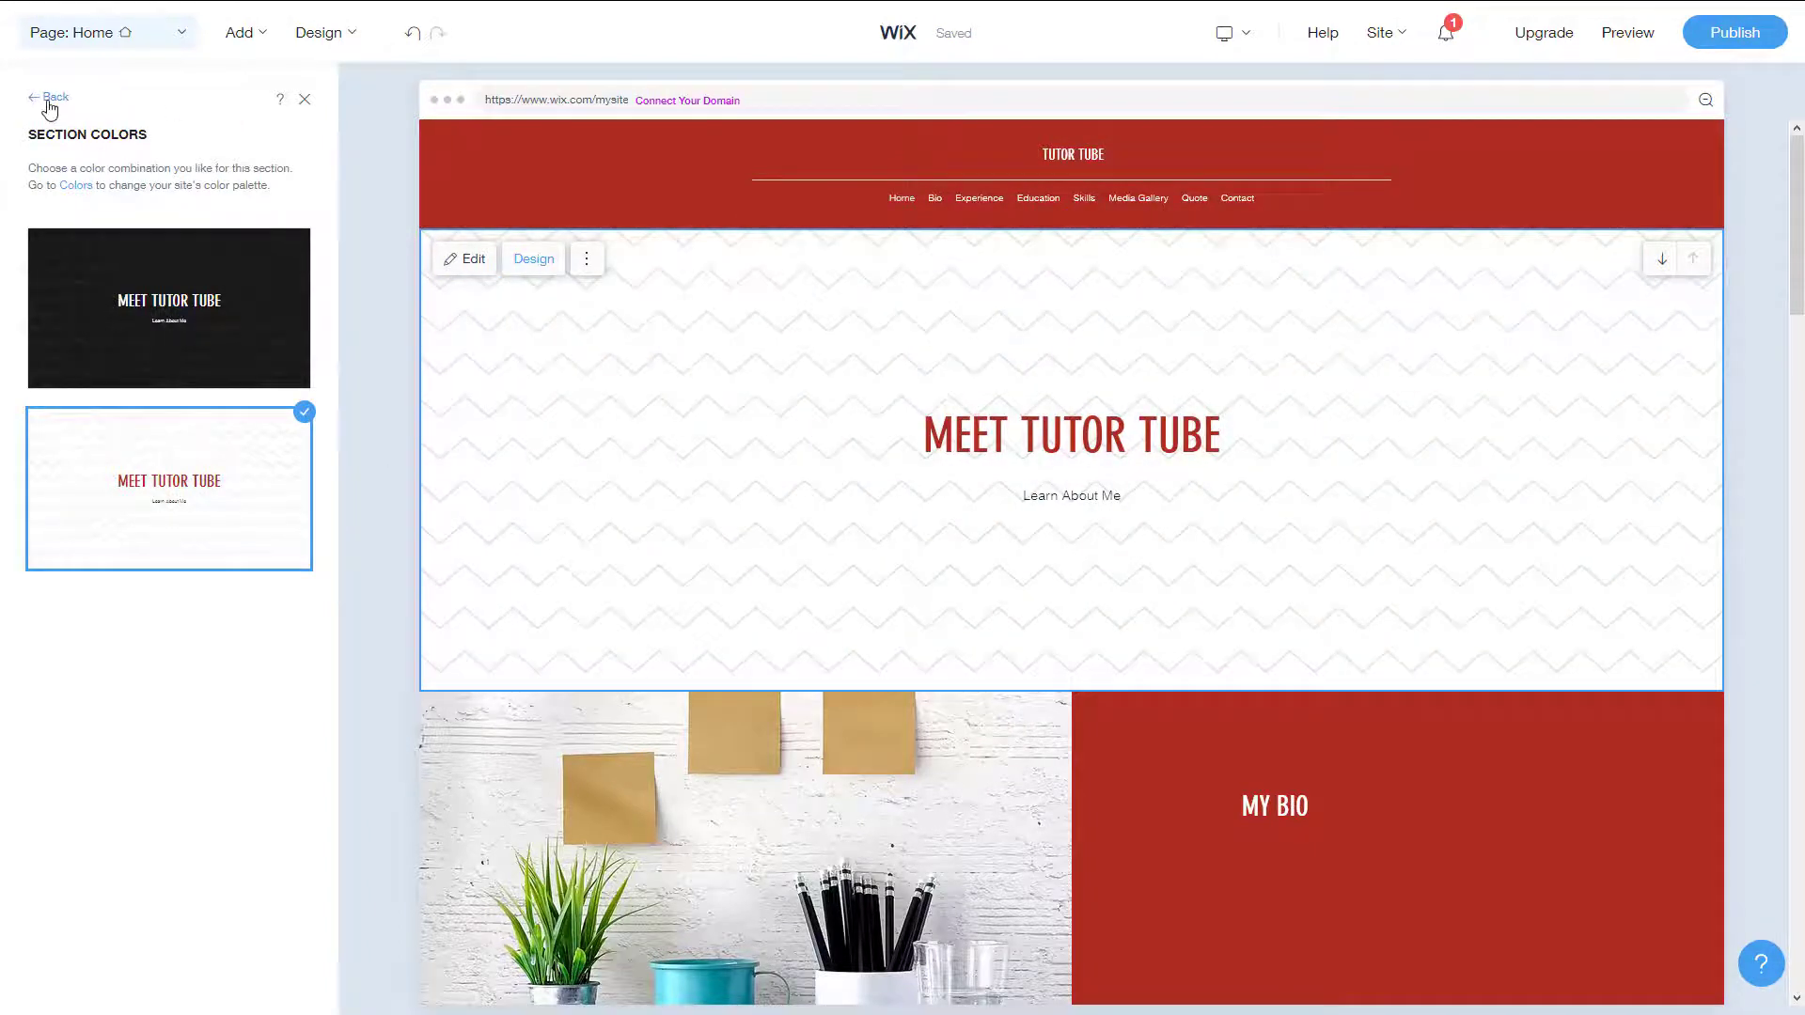
pyautogui.click(51, 100)
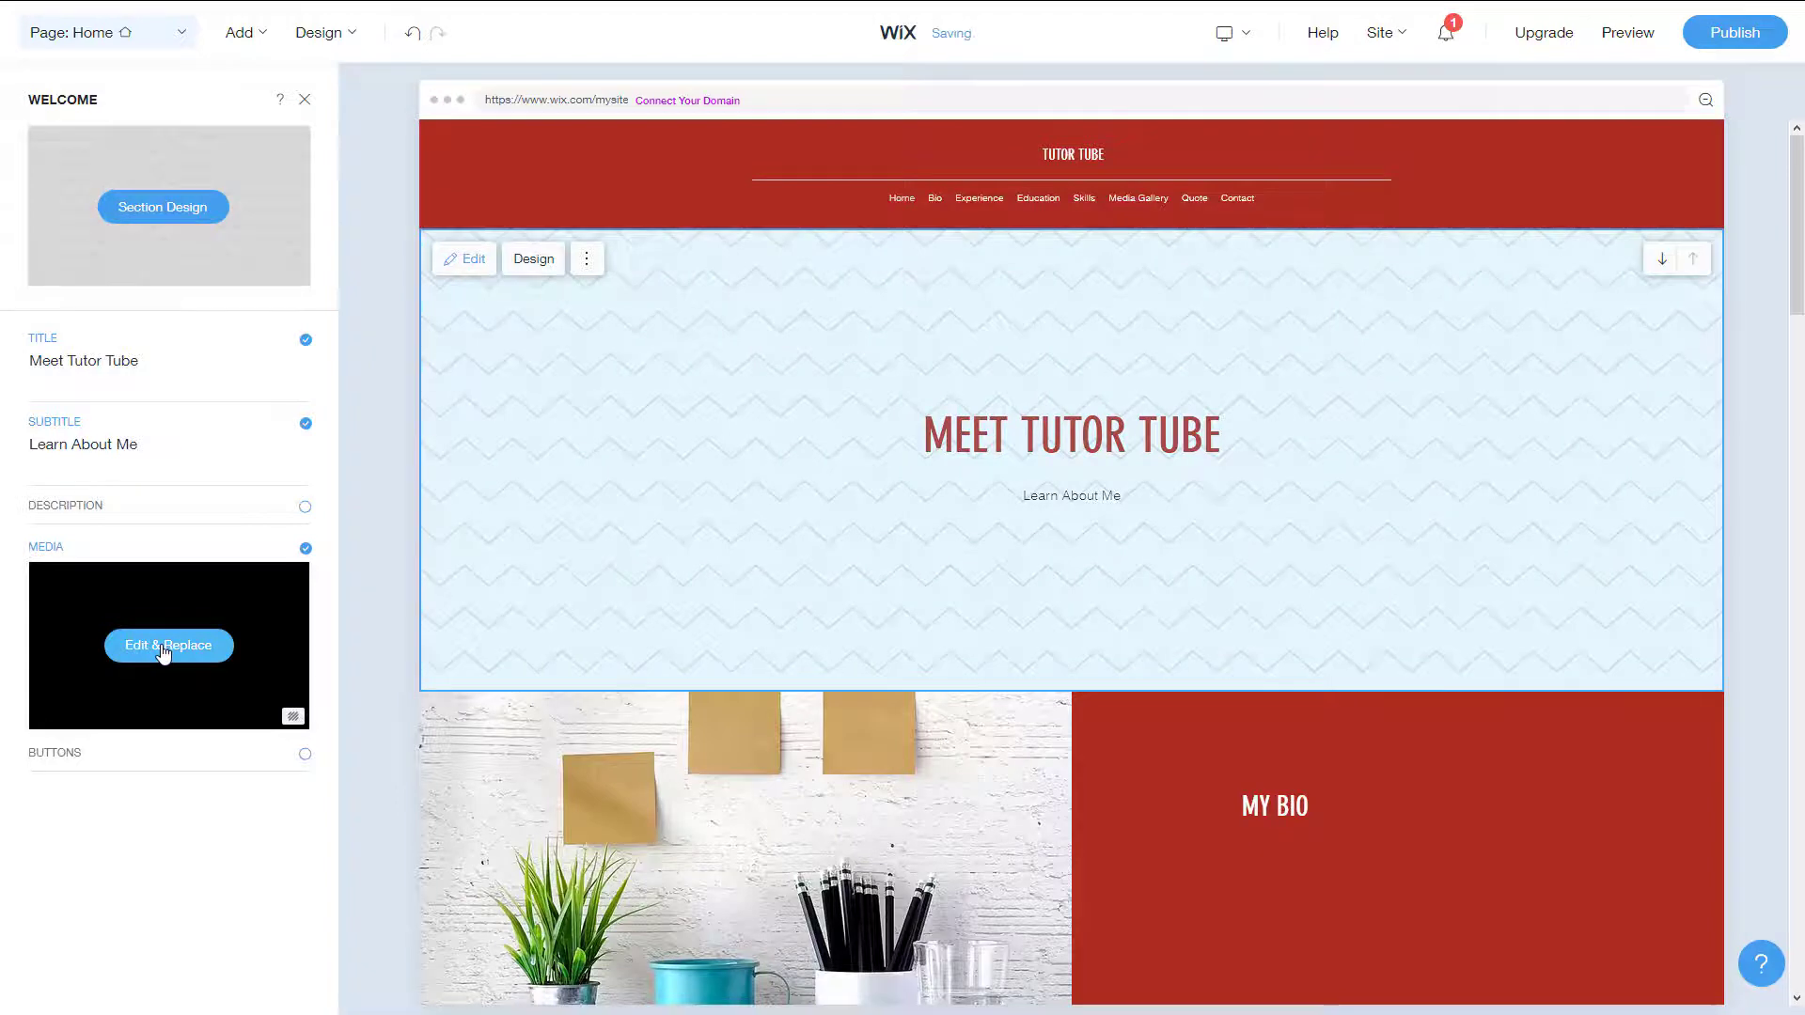
# Browse the replacement patterns, compare the light gray plus-sign, dark blue grid and gray grid patterns, and settle on the white grid
pyautogui.click(164, 652)
pyautogui.click(131, 344)
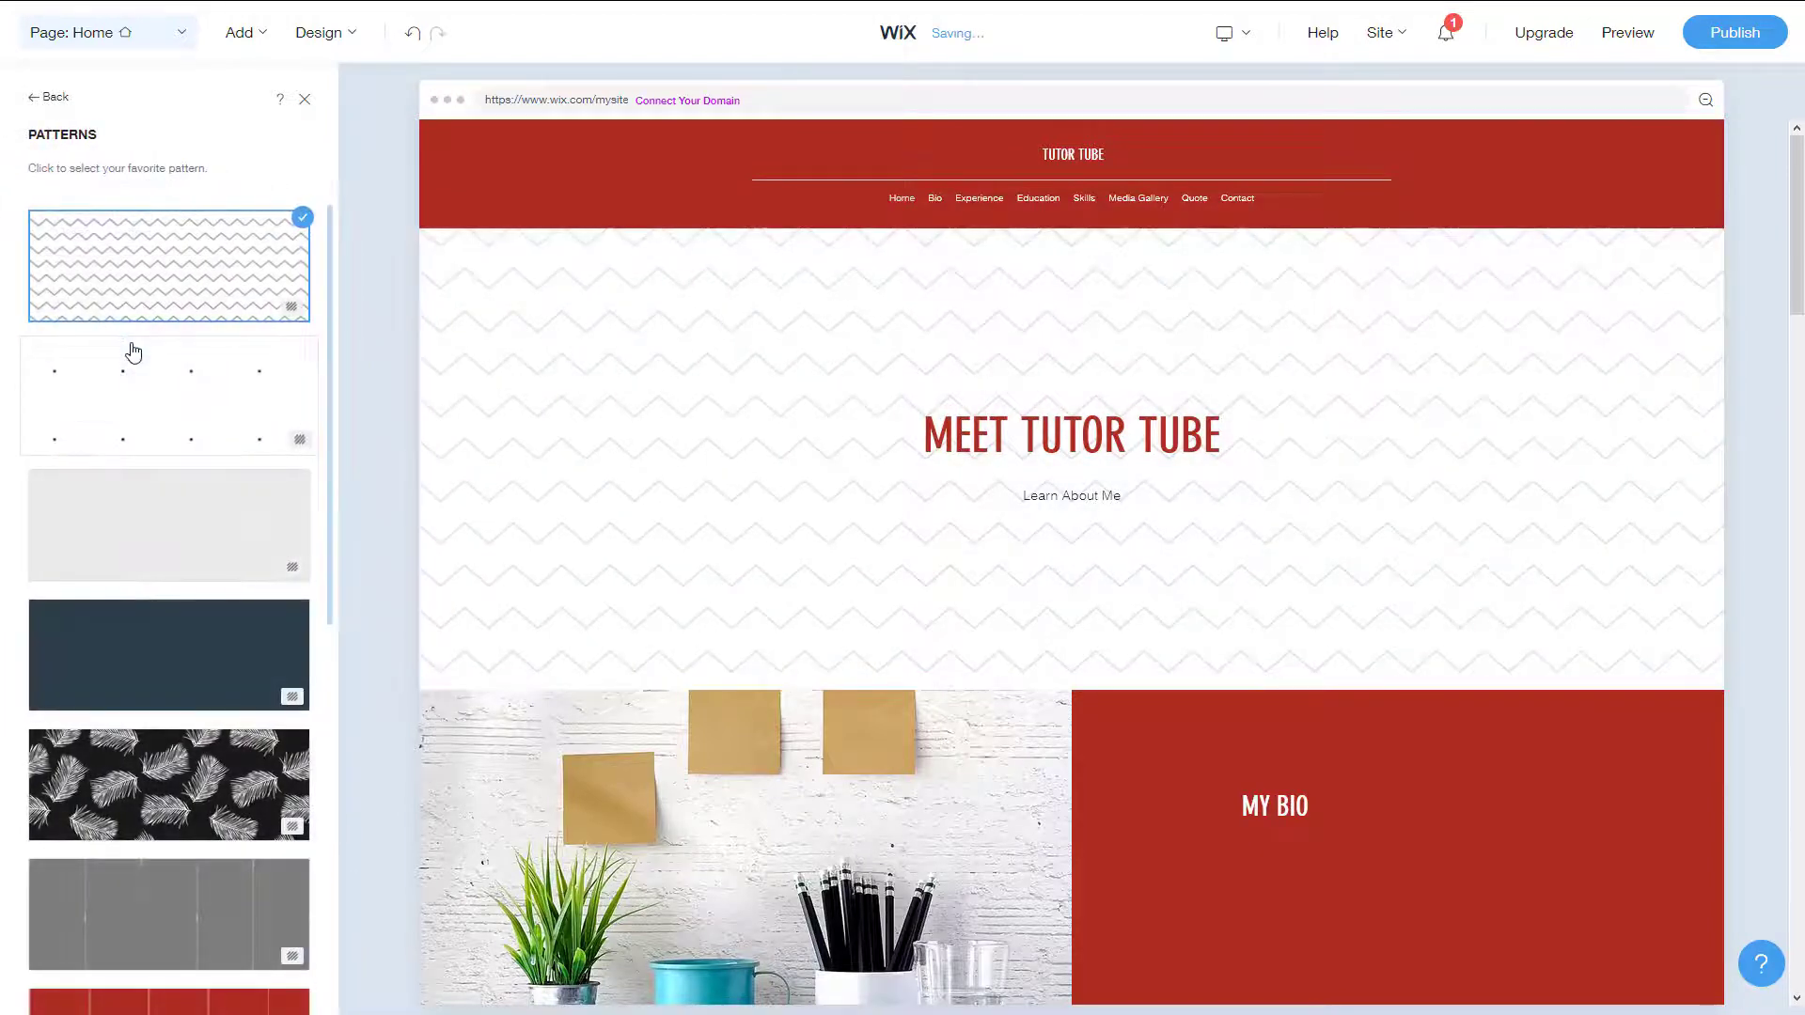
pyautogui.scroll(-2, 210, 405)
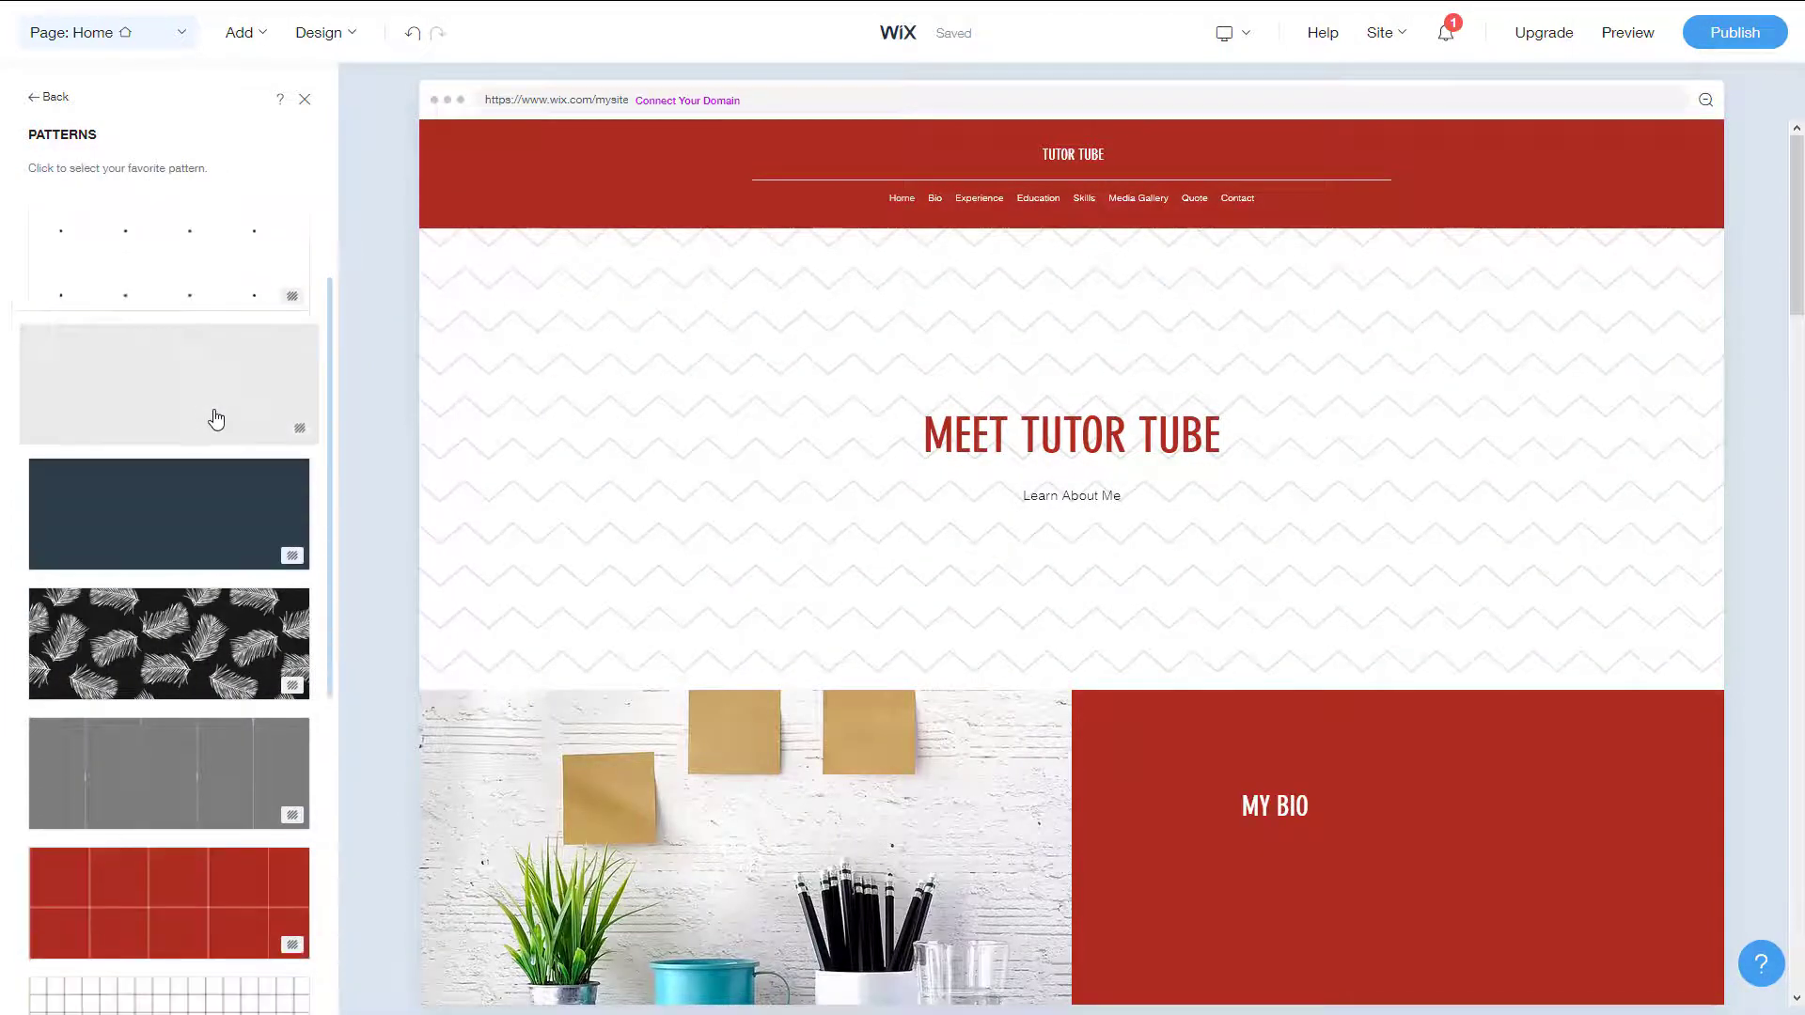
pyautogui.scroll(-3, 215, 420)
pyautogui.scroll(5, 213, 423)
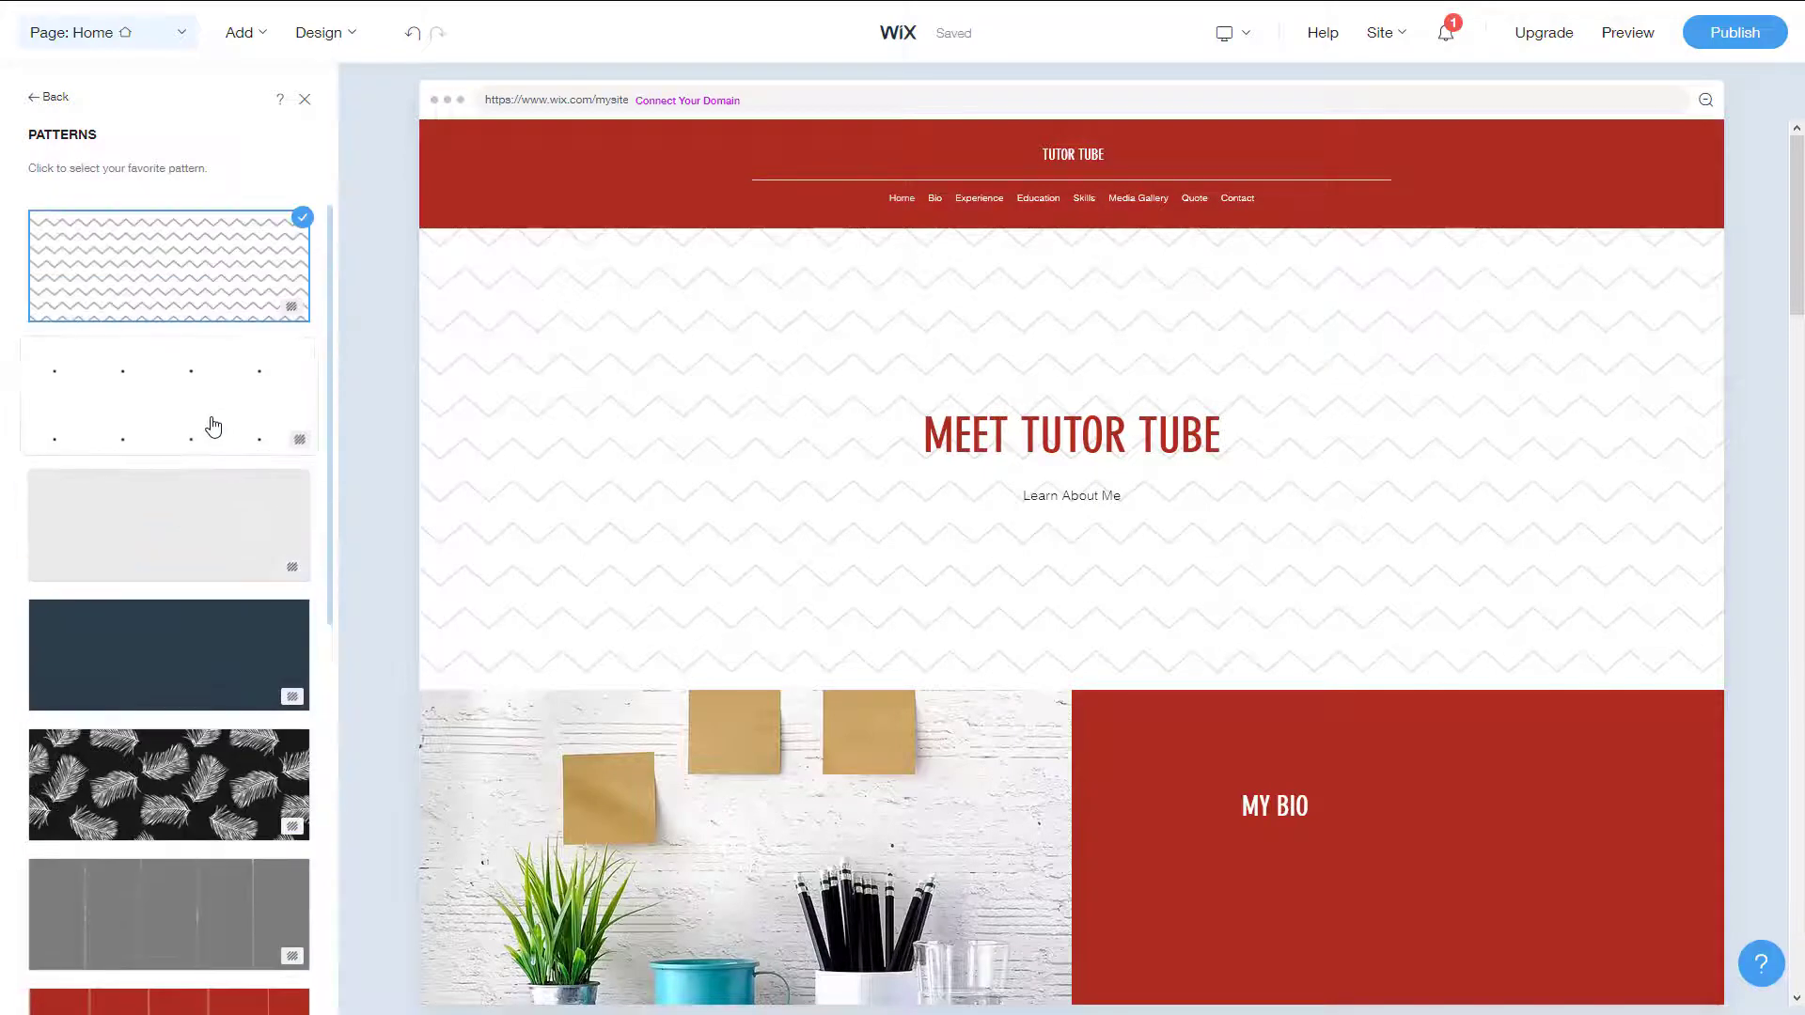
pyautogui.scroll(-8, 213, 425)
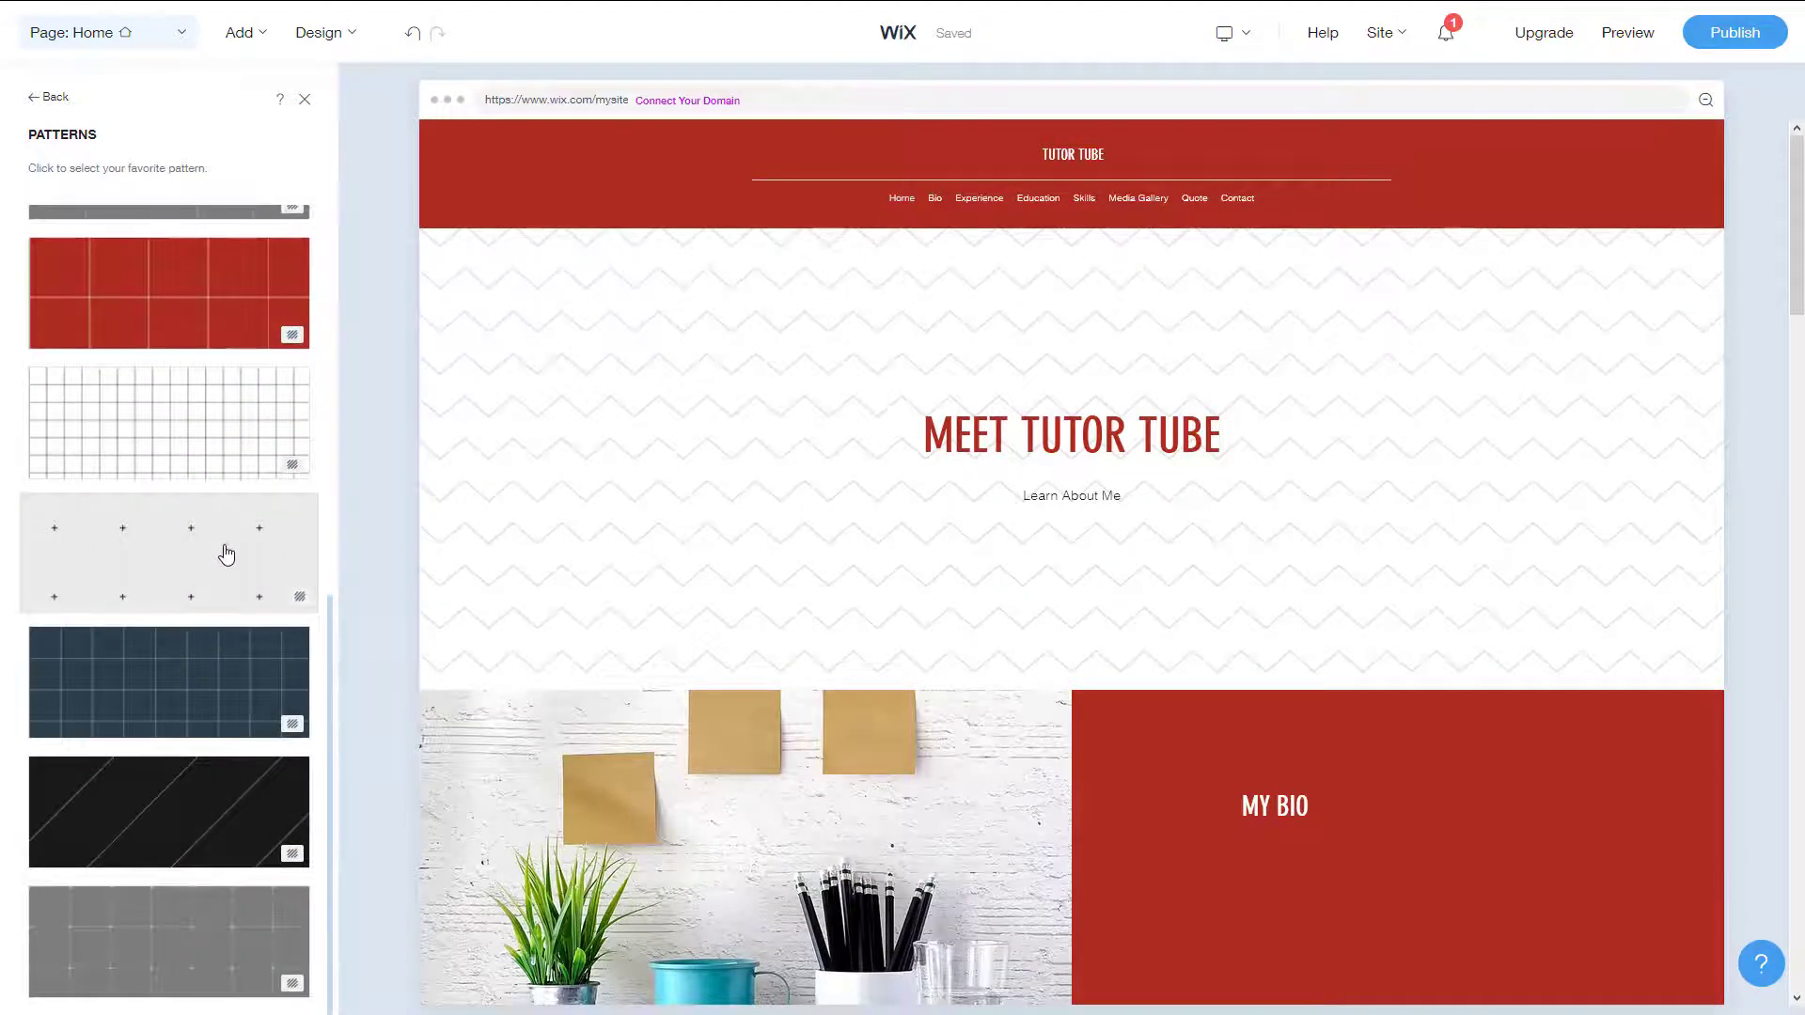
pyautogui.click(227, 555)
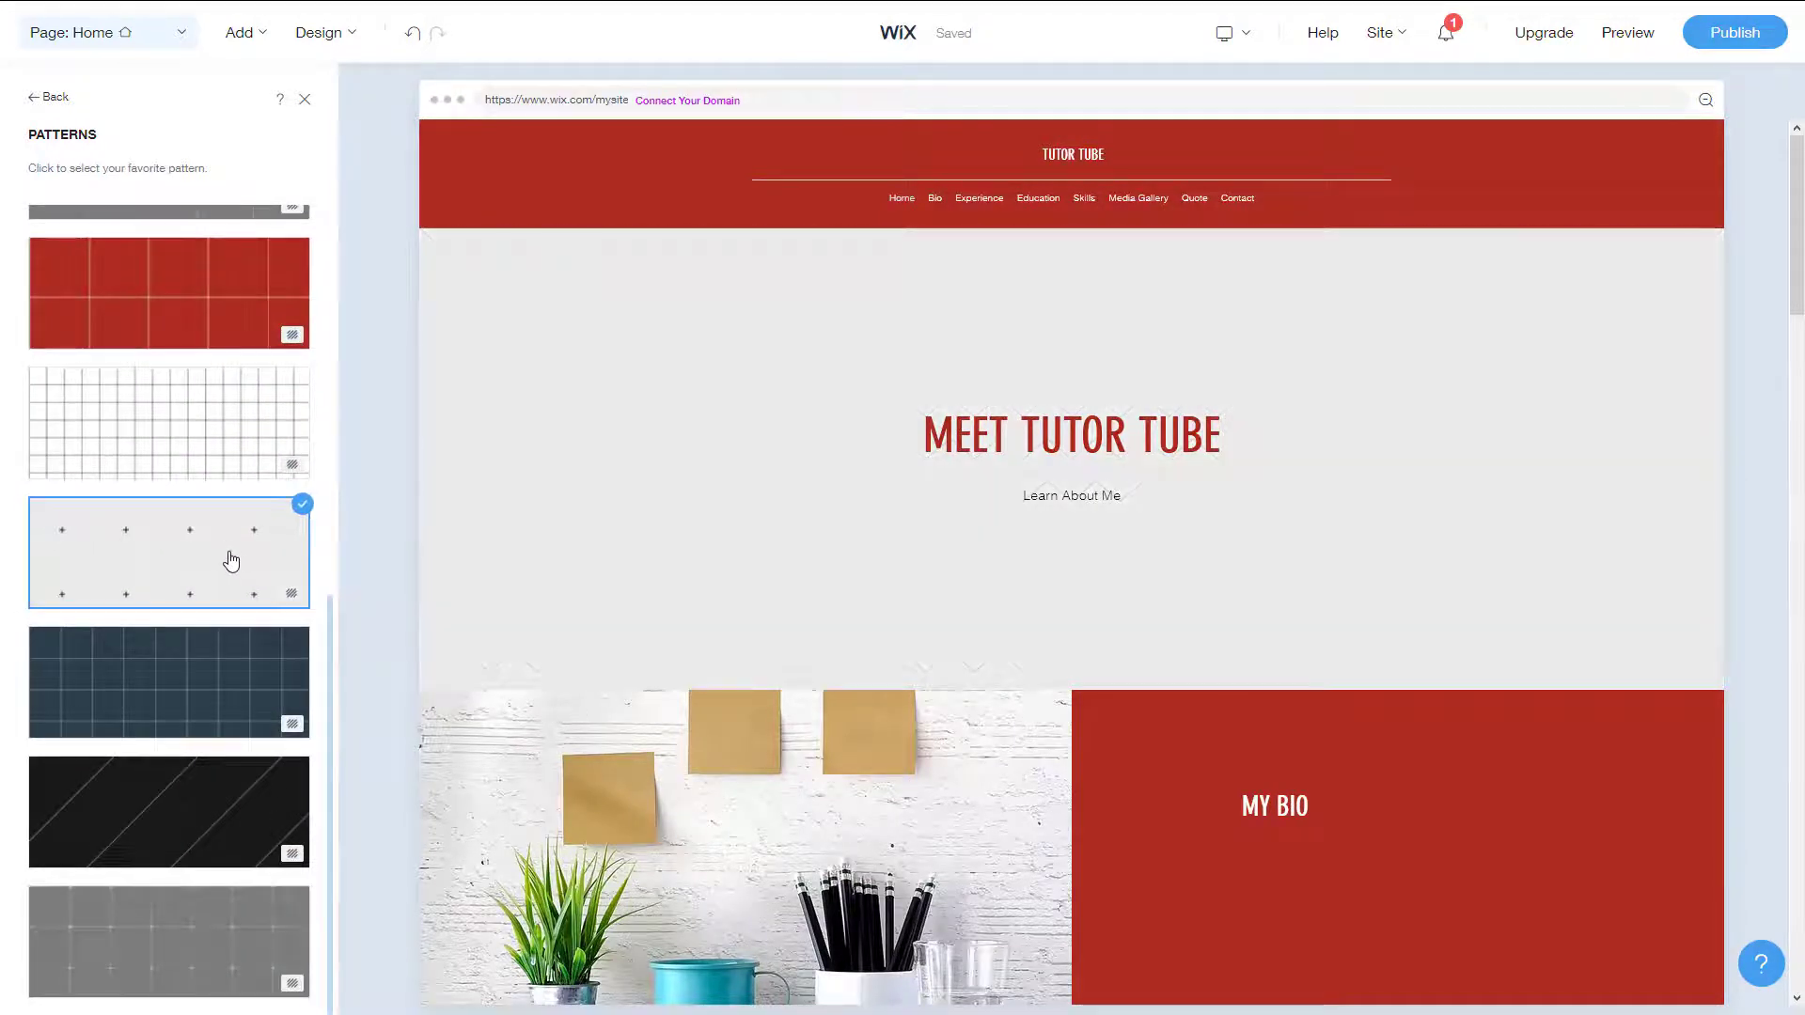
pyautogui.click(230, 682)
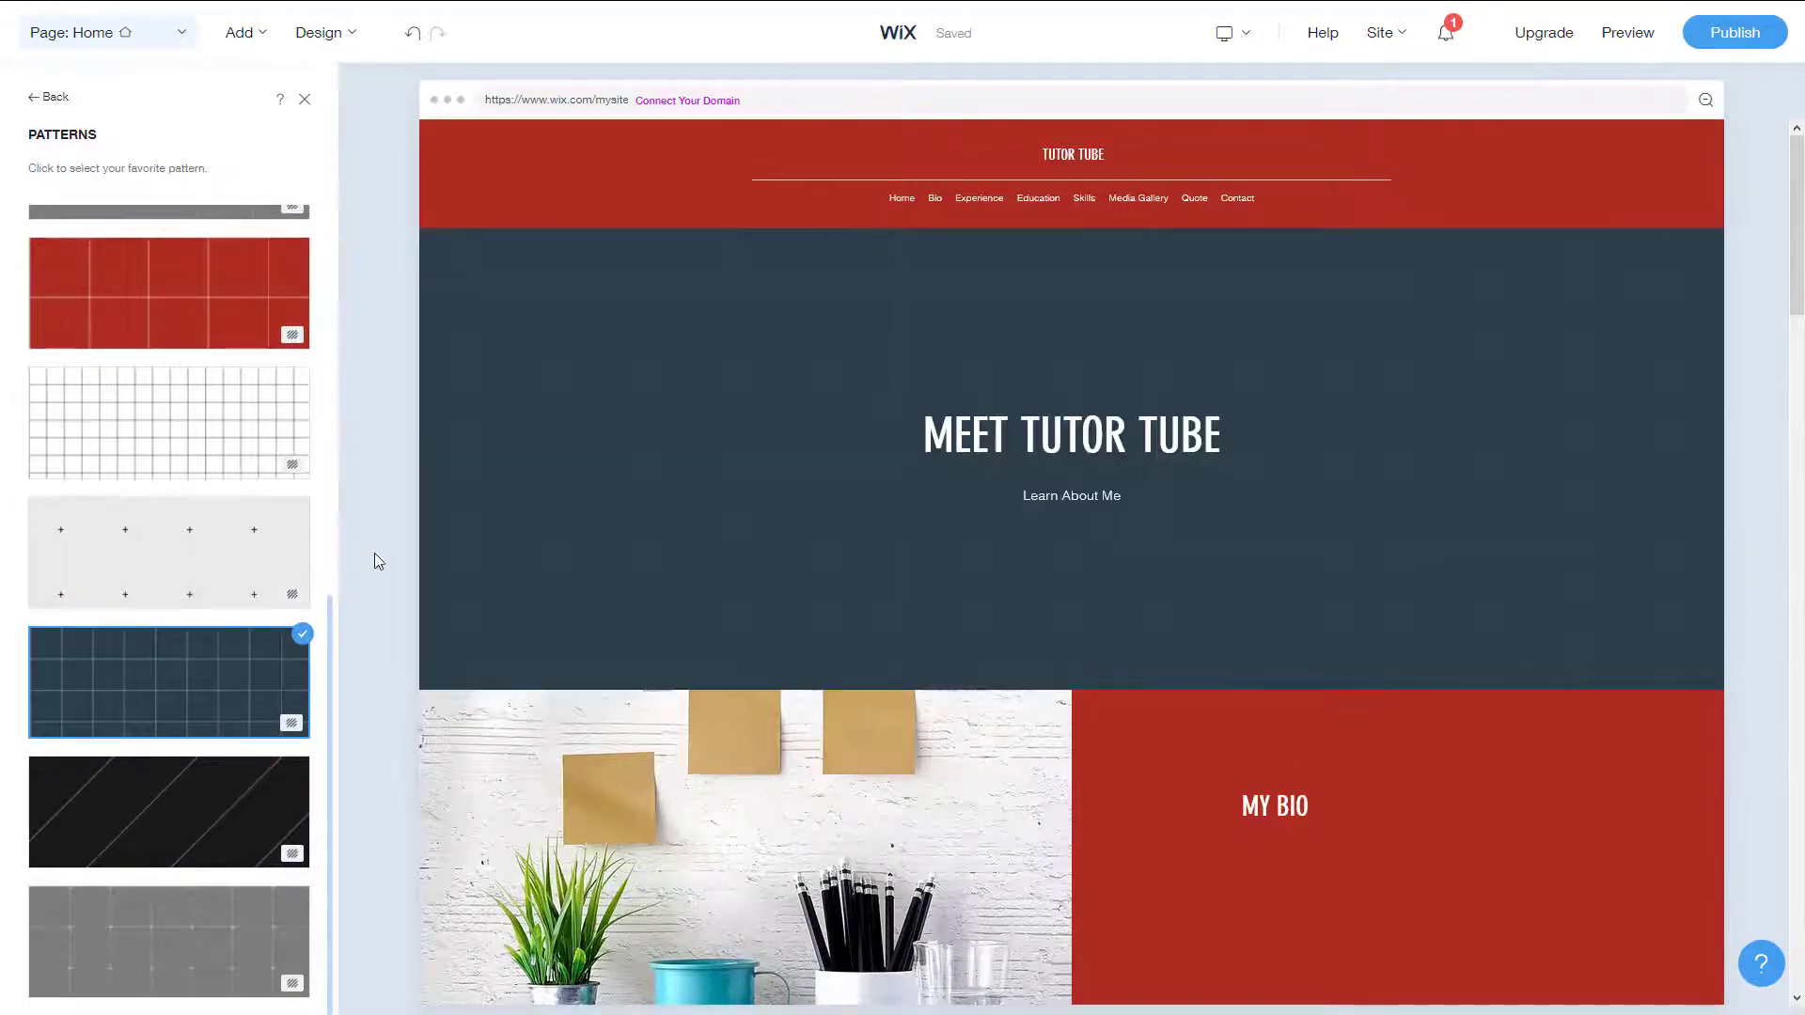
pyautogui.click(200, 941)
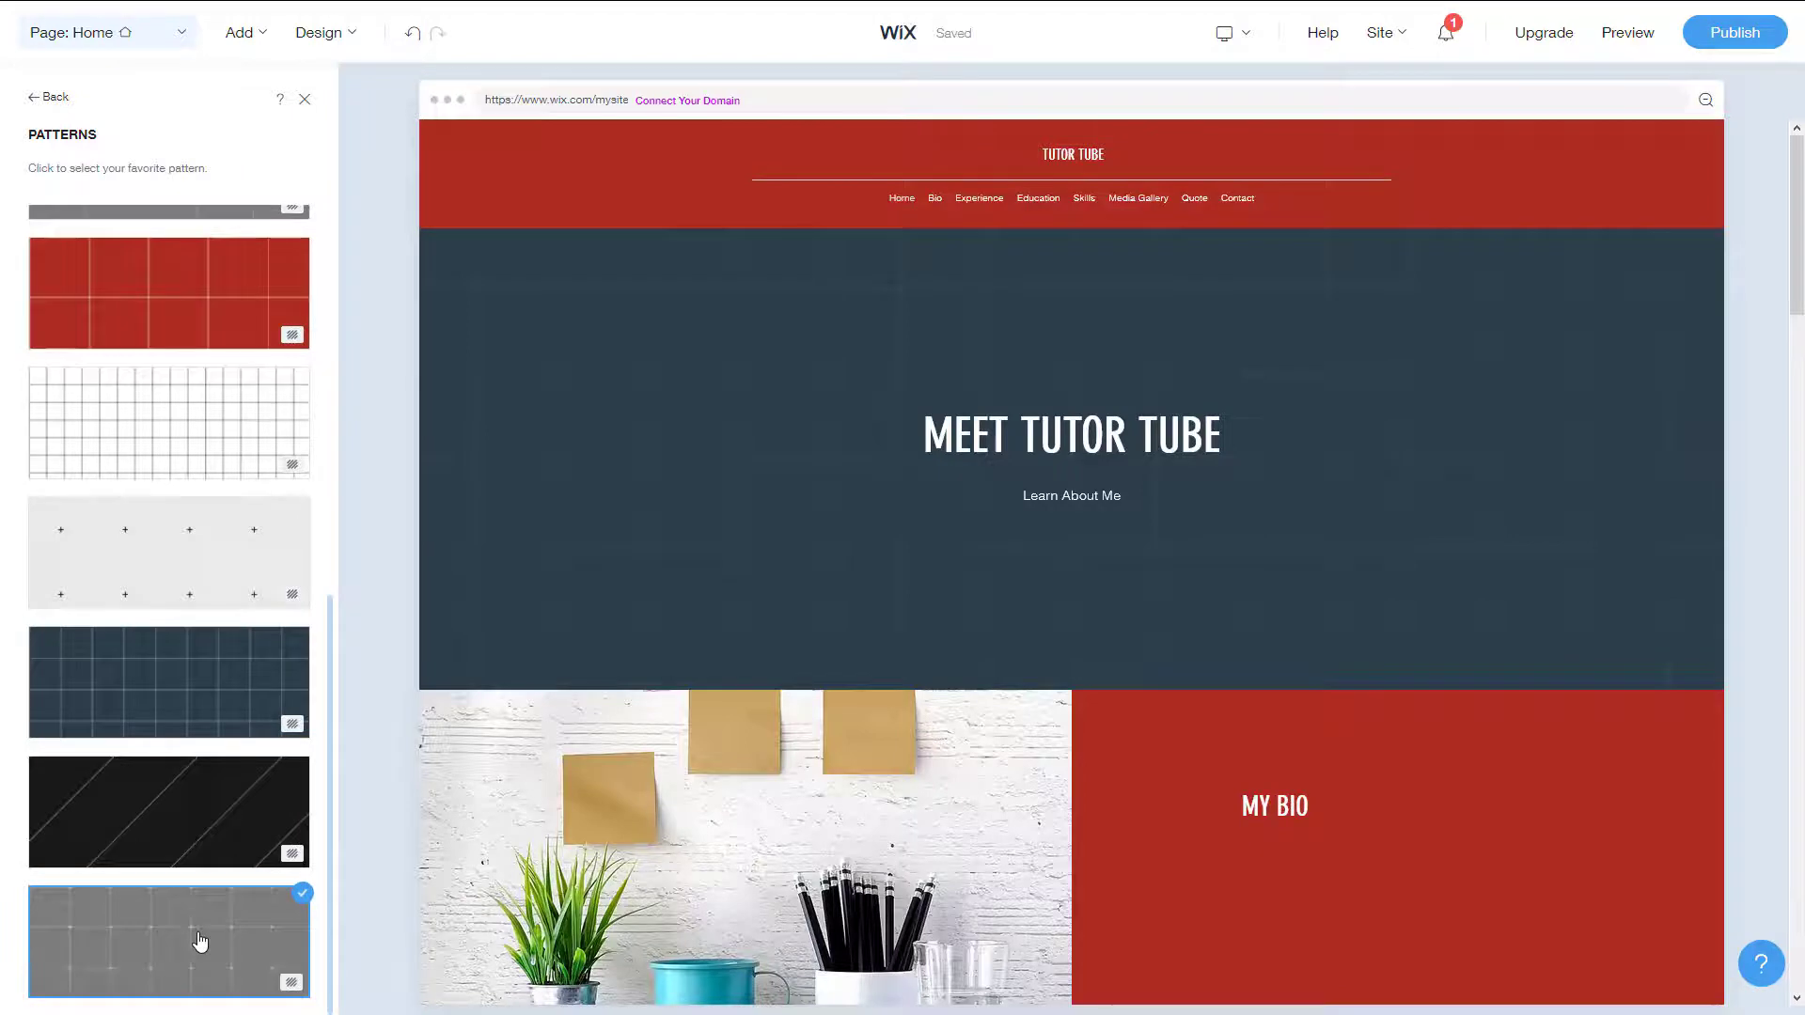
pyautogui.scroll(2, 188, 470)
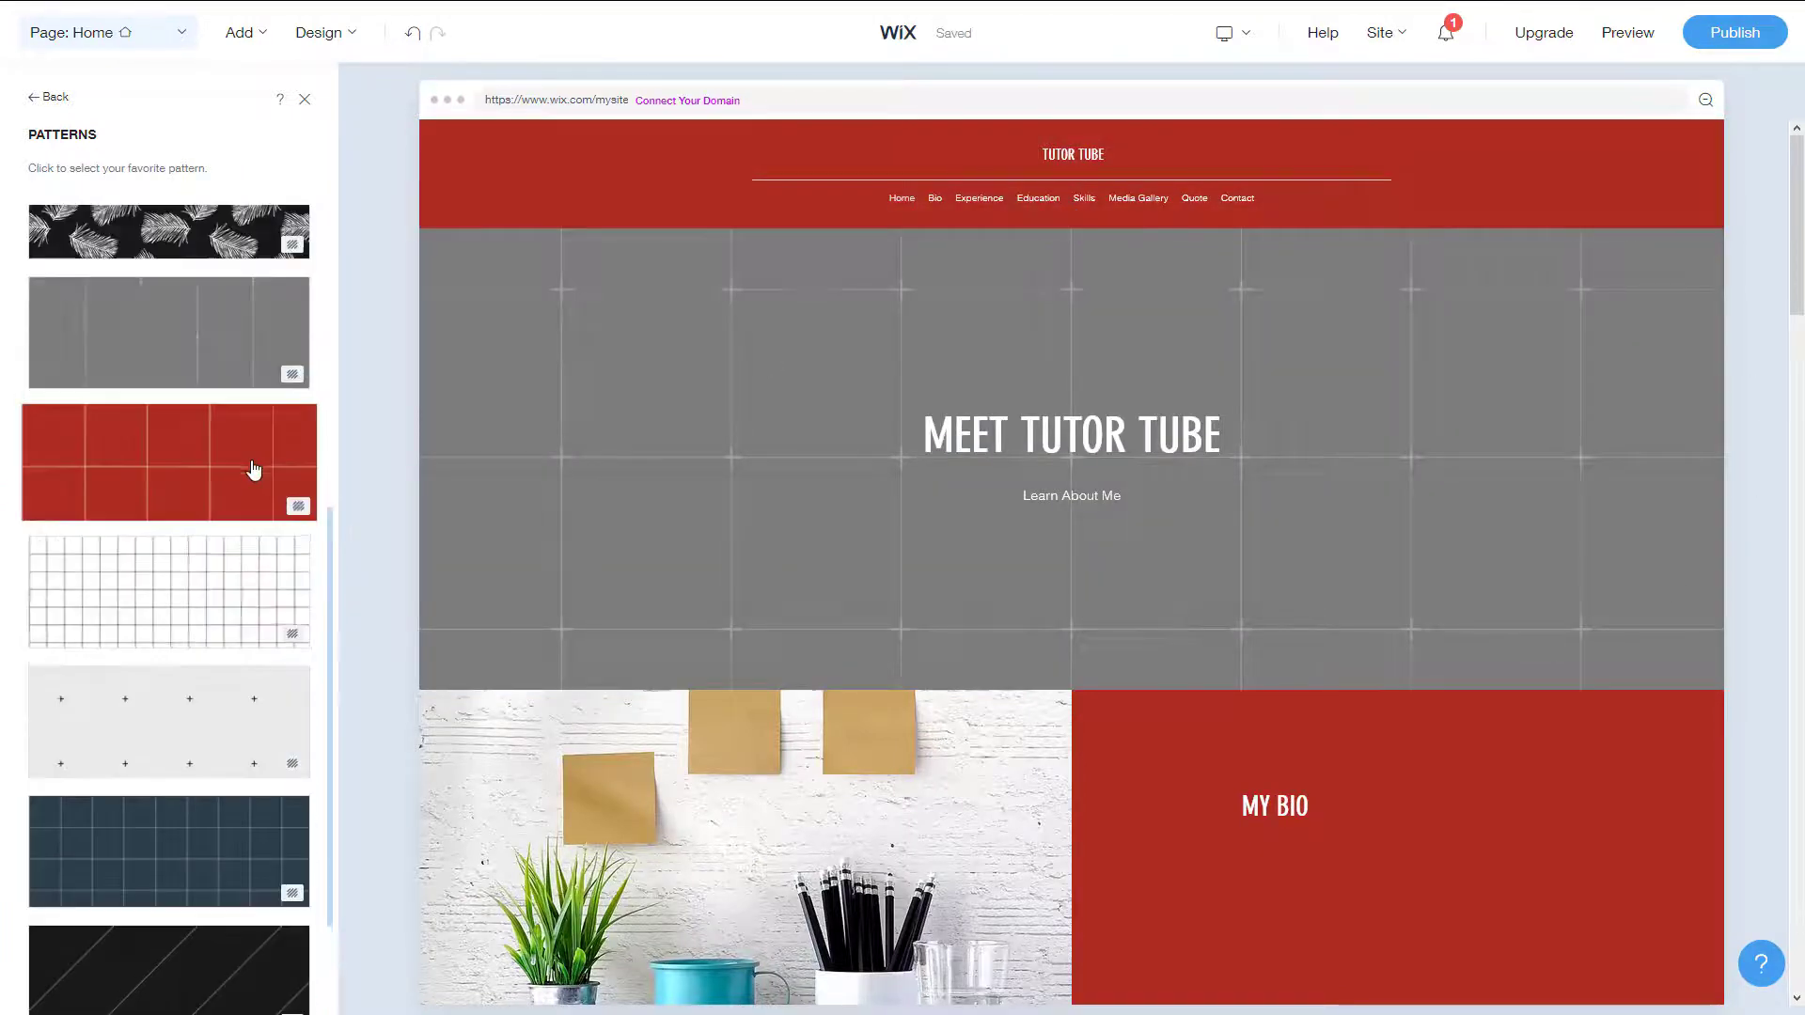
pyautogui.click(245, 615)
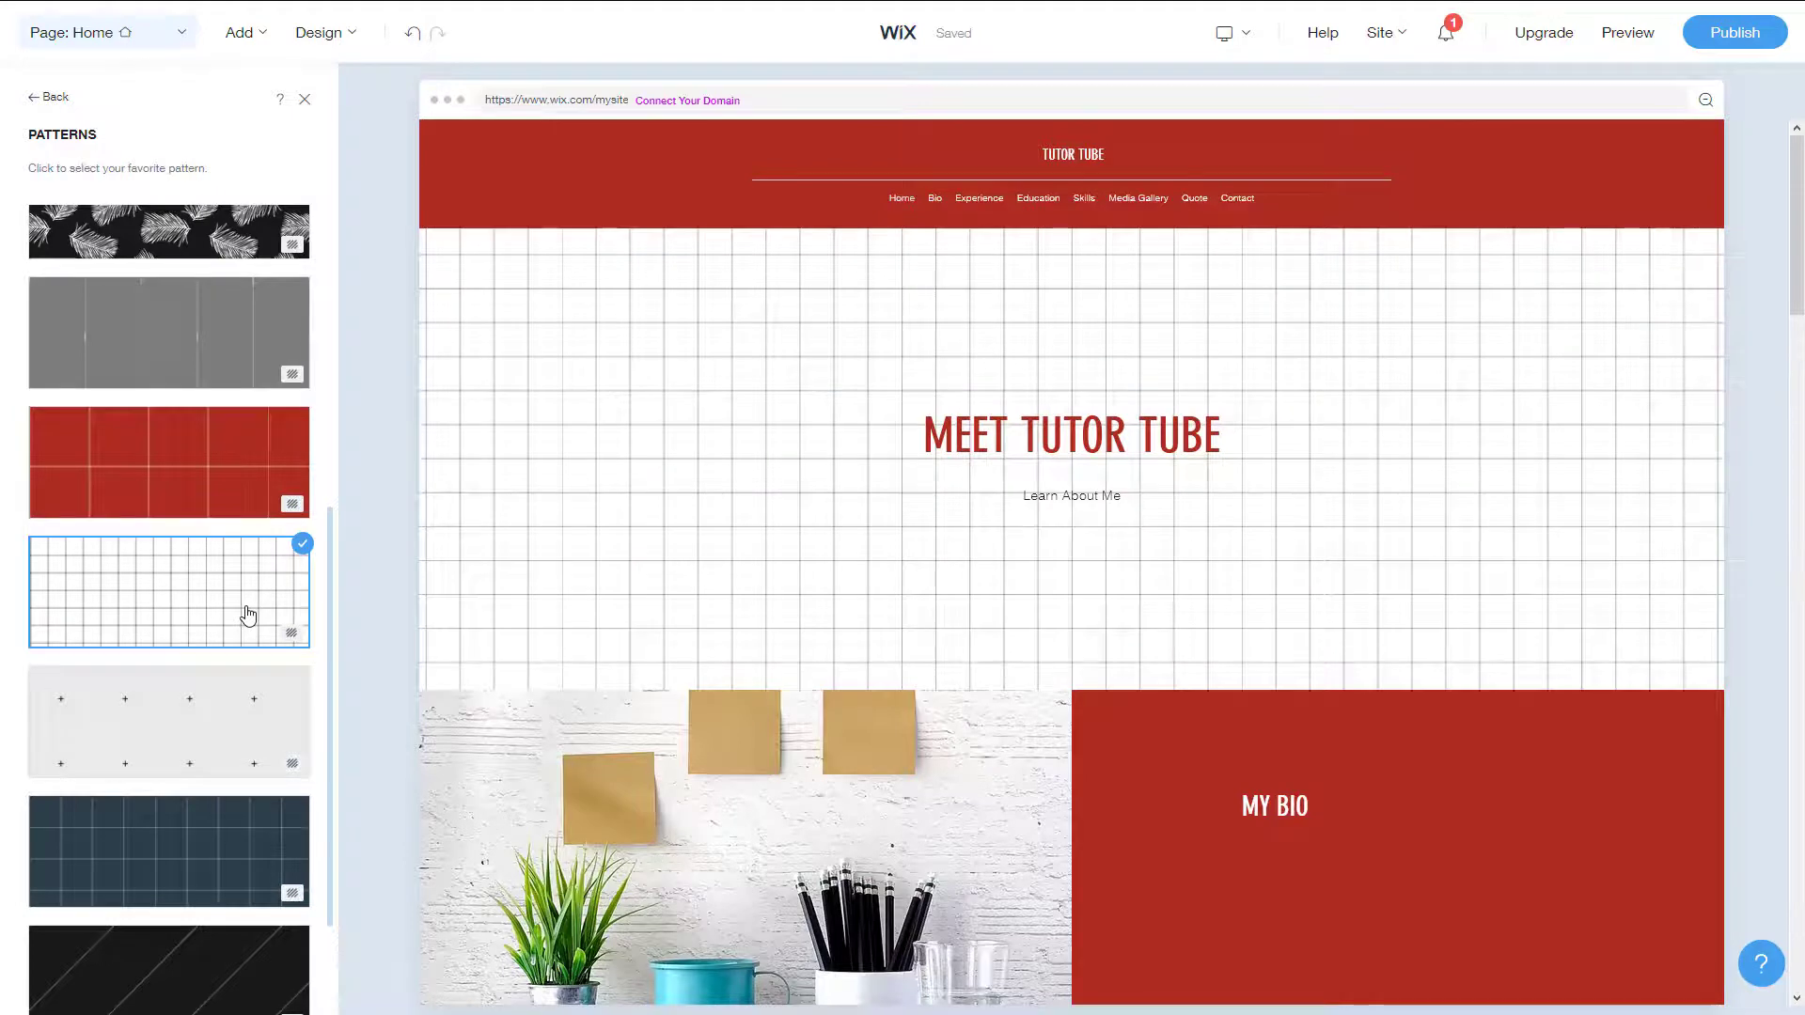
pyautogui.click(44, 99)
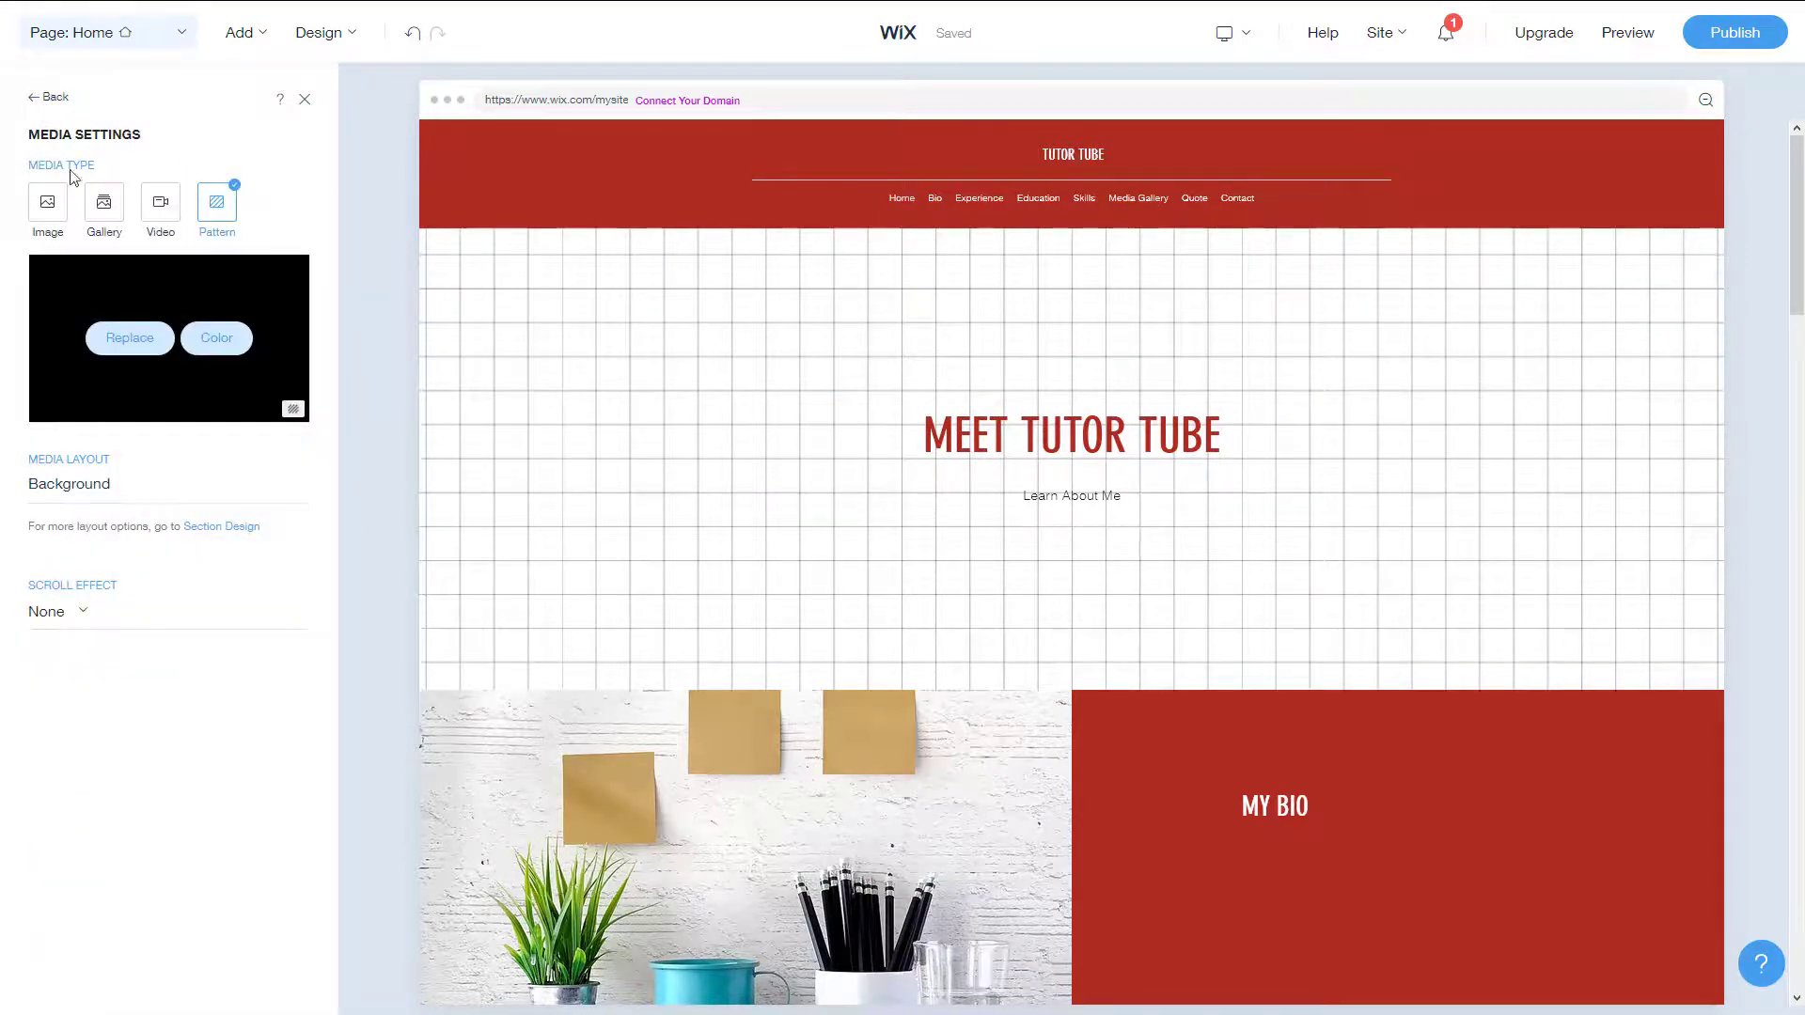
pyautogui.click(45, 97)
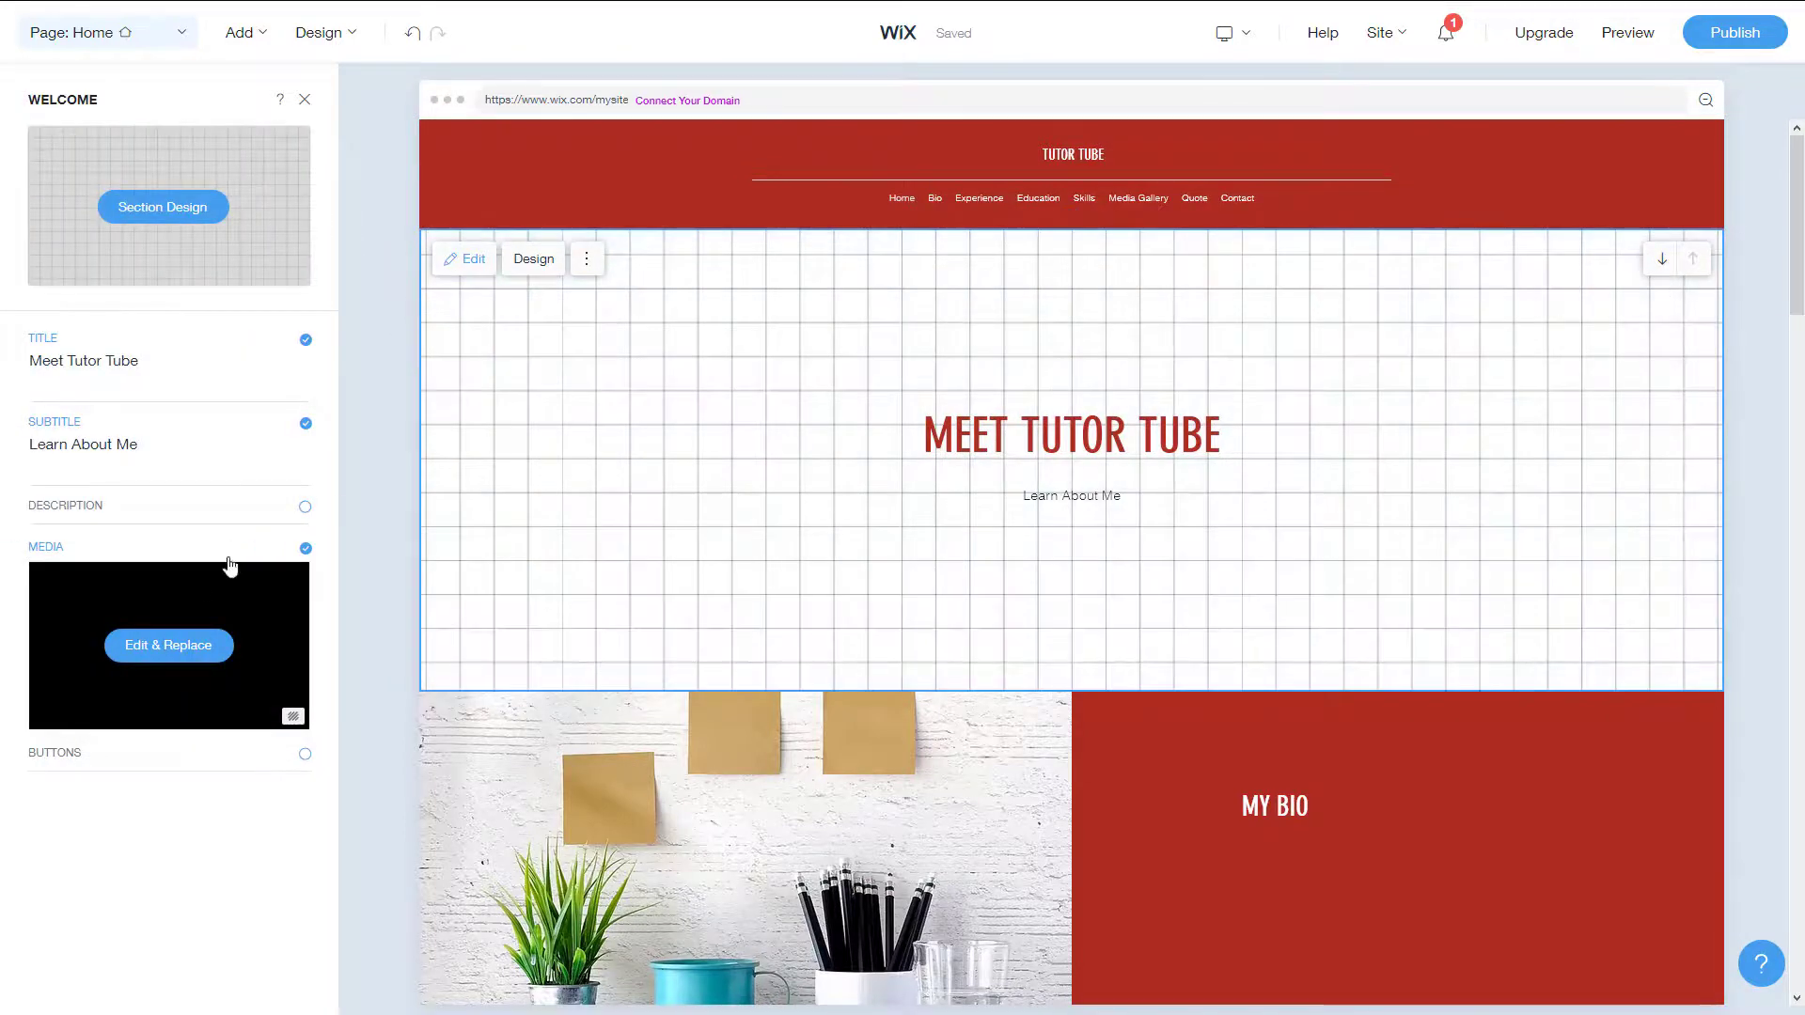